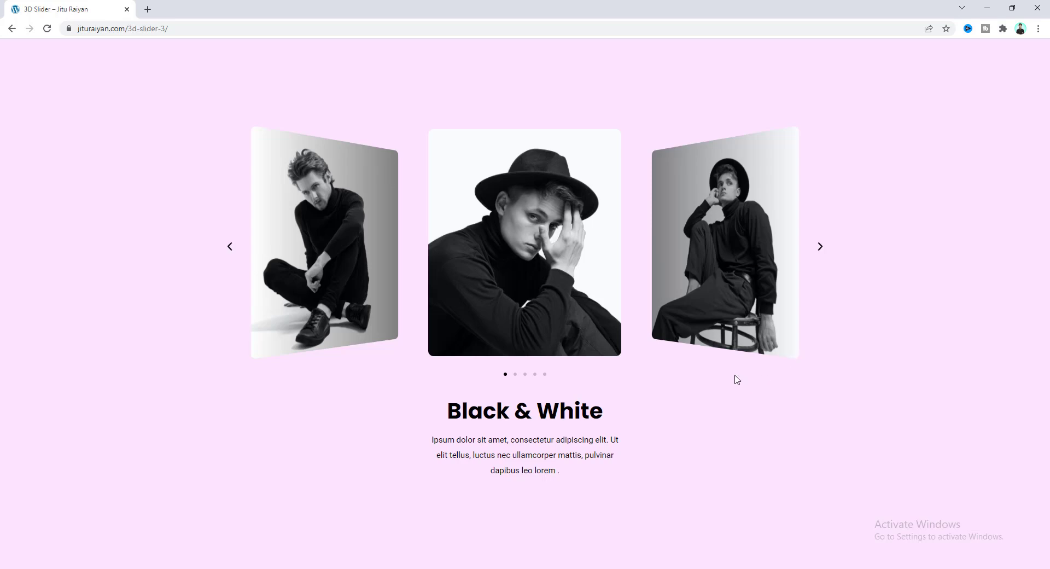
Examine how the finished 3D slider's photos and captions change when swiping, using the arrows, and jumping between slides
{"action": "left_click_drag", "start_coordinate": [734, 245], "coordinate": [826, 253]}
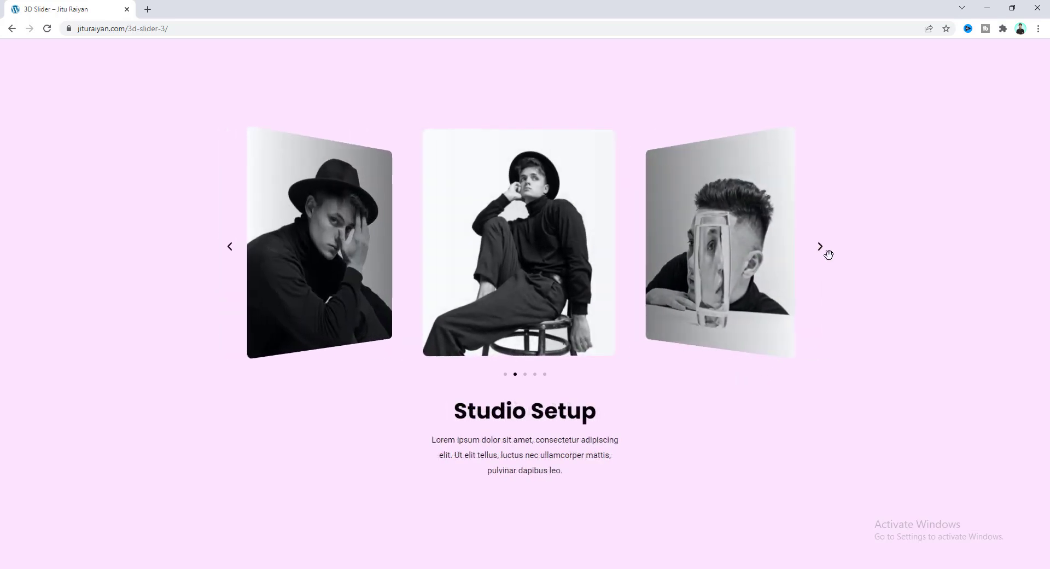
{"action": "left_click", "coordinate": [819, 249]}
{"action": "left_click", "coordinate": [231, 251]}
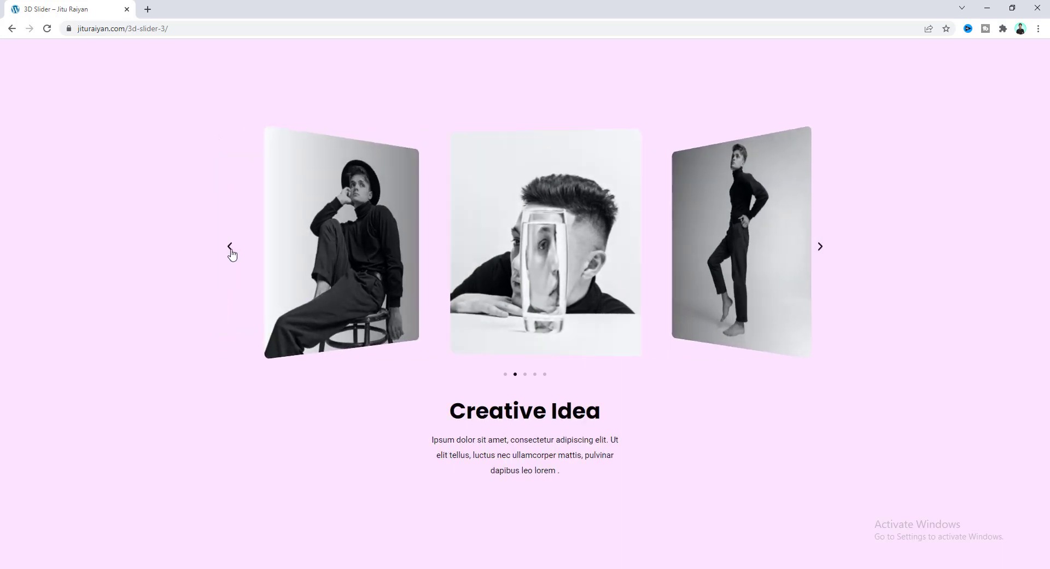
{"action": "left_click", "coordinate": [536, 376]}
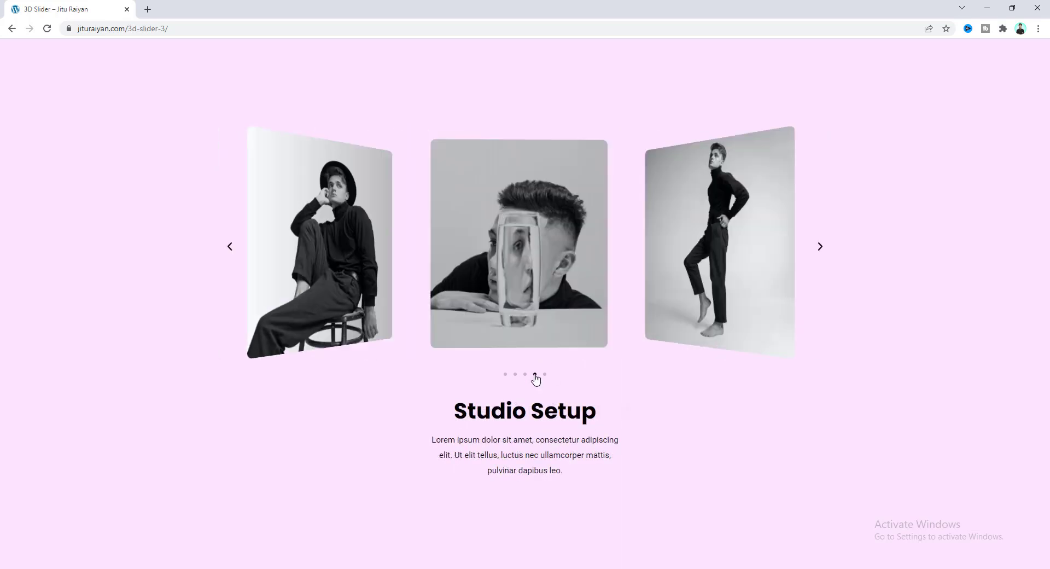
{"action": "left_click", "coordinate": [506, 375]}
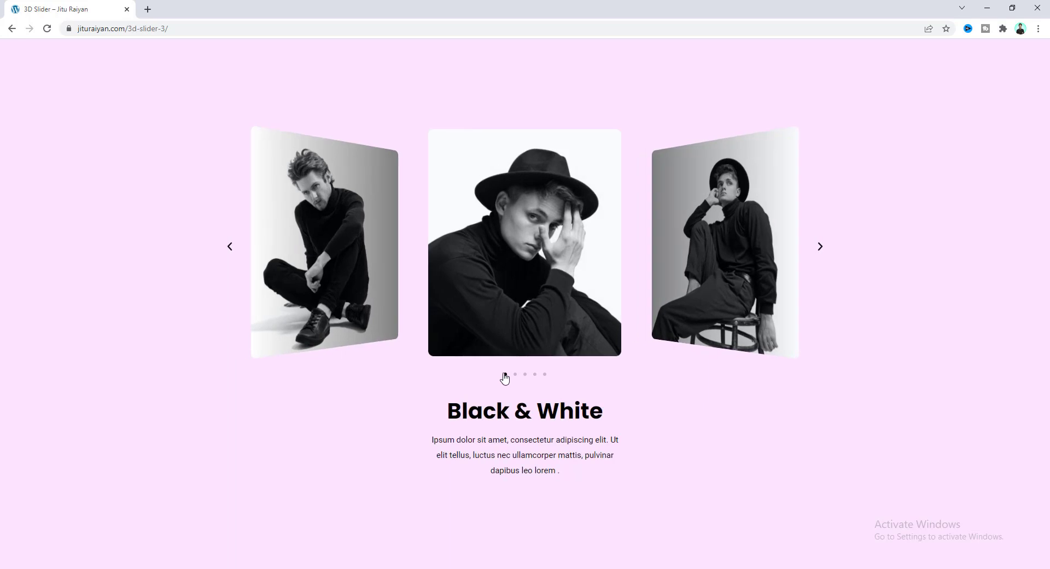
{"action": "left_click_drag", "start_coordinate": [566, 296], "coordinate": [352, 317]}
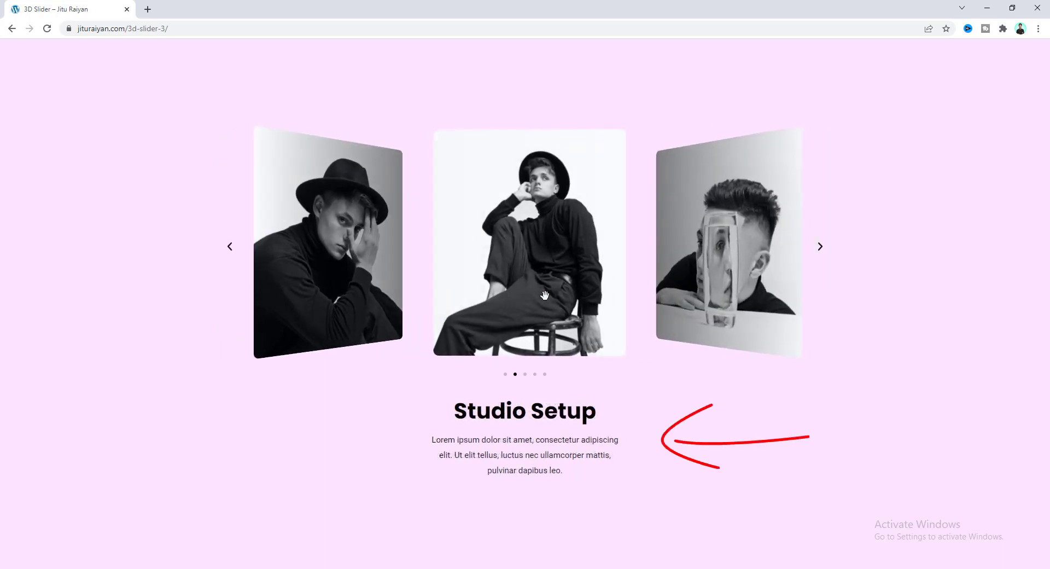
{"action": "left_click", "coordinate": [728, 276]}
{"action": "left_click", "coordinate": [723, 267]}
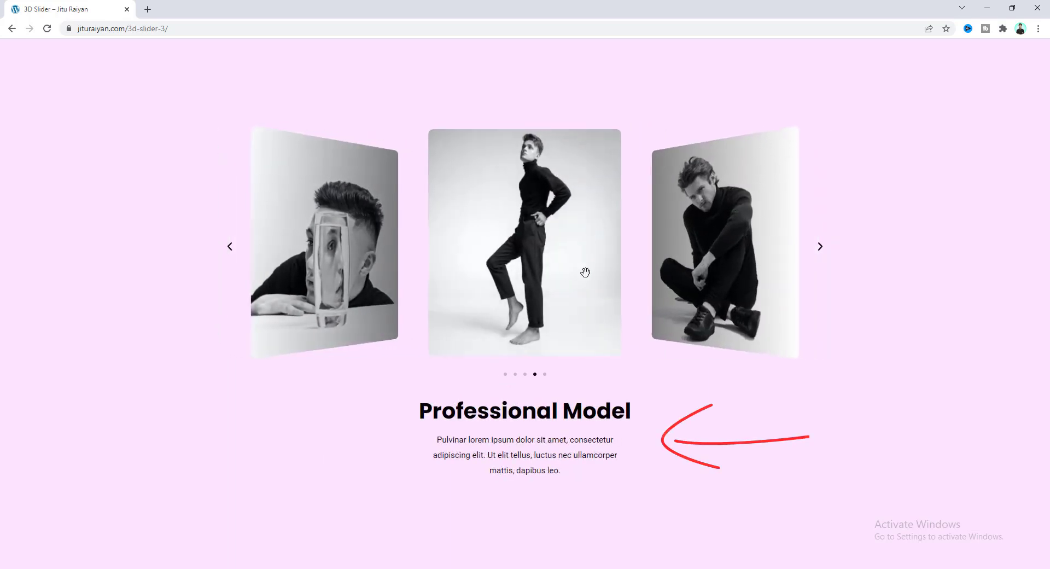
{"action": "left_click_drag", "start_coordinate": [421, 278], "coordinate": [581, 277]}
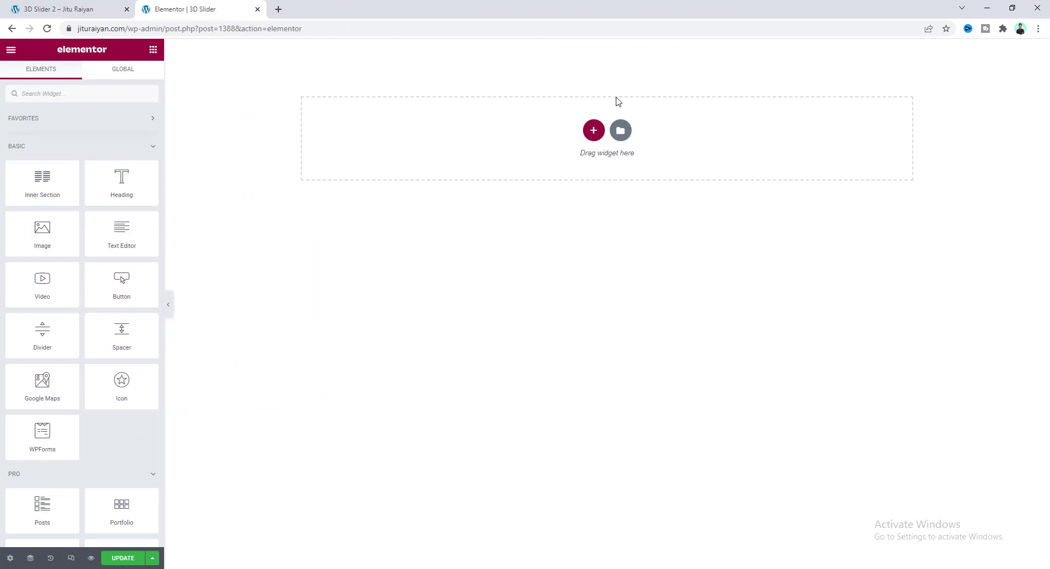
Add a single-column section to the empty page and place a Media Carousel widget in it
{"action": "left_click", "coordinate": [593, 130]}
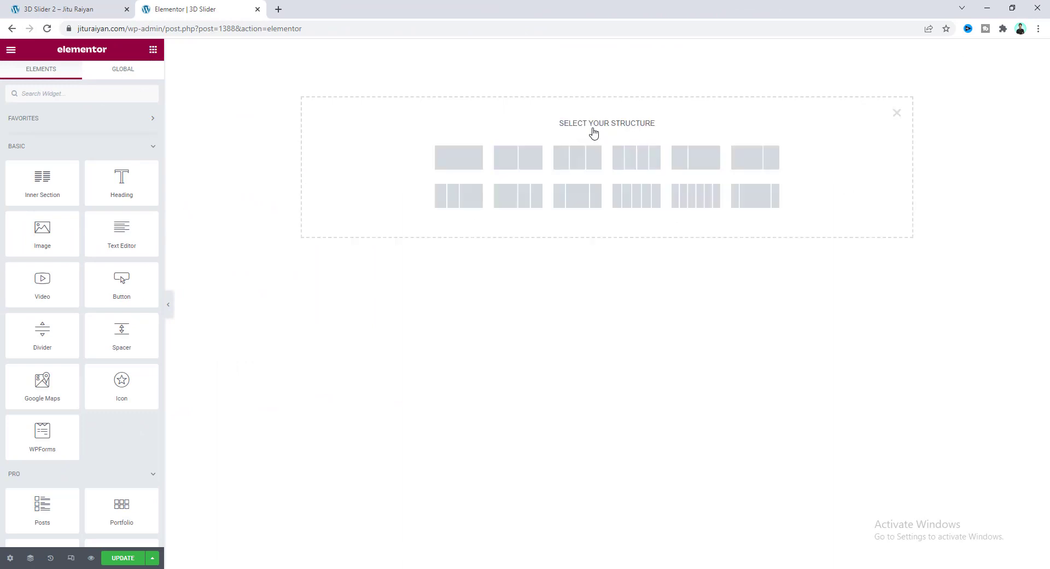
{"action": "left_click", "coordinate": [453, 165]}
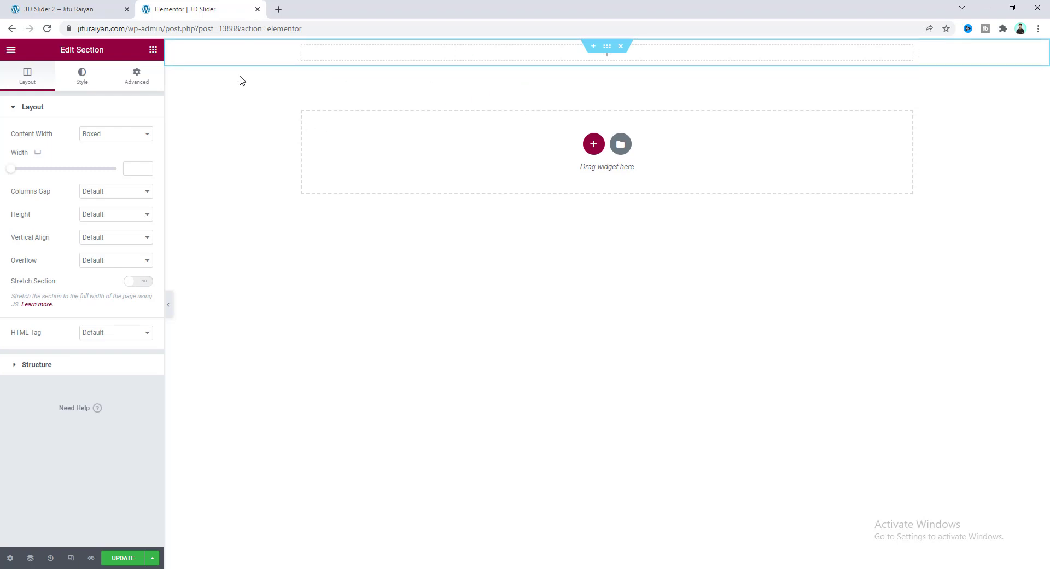
{"action": "left_click", "coordinate": [153, 51]}
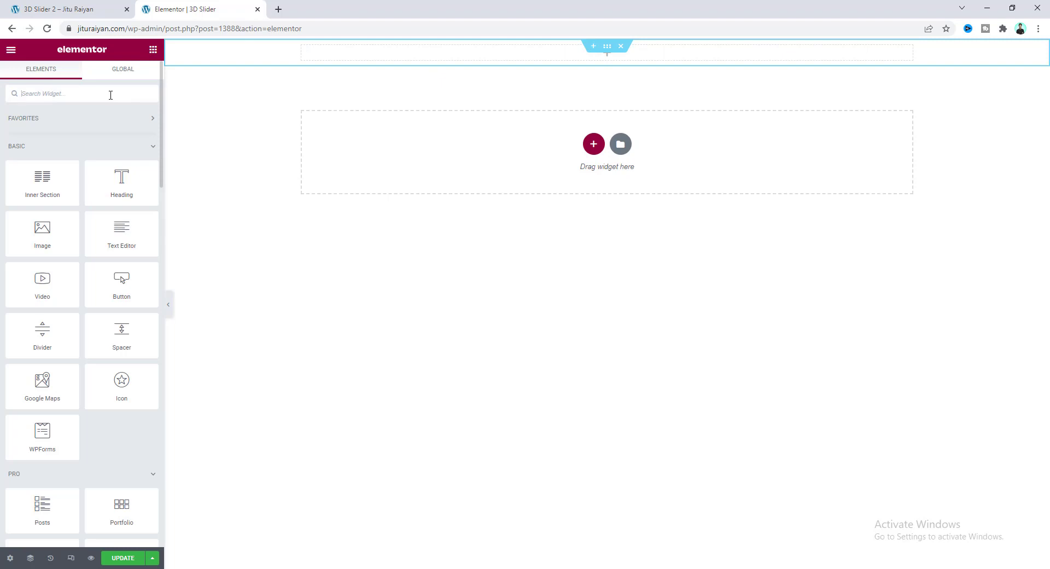
{"action": "type", "text": "med"}
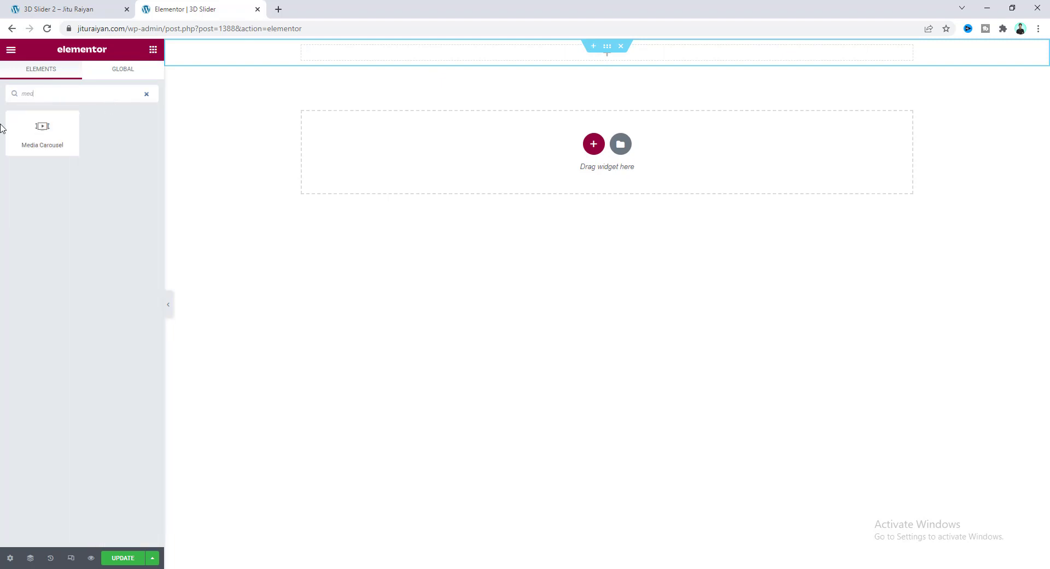
{"action": "left_click_drag", "start_coordinate": [23, 137], "coordinate": [564, 57]}
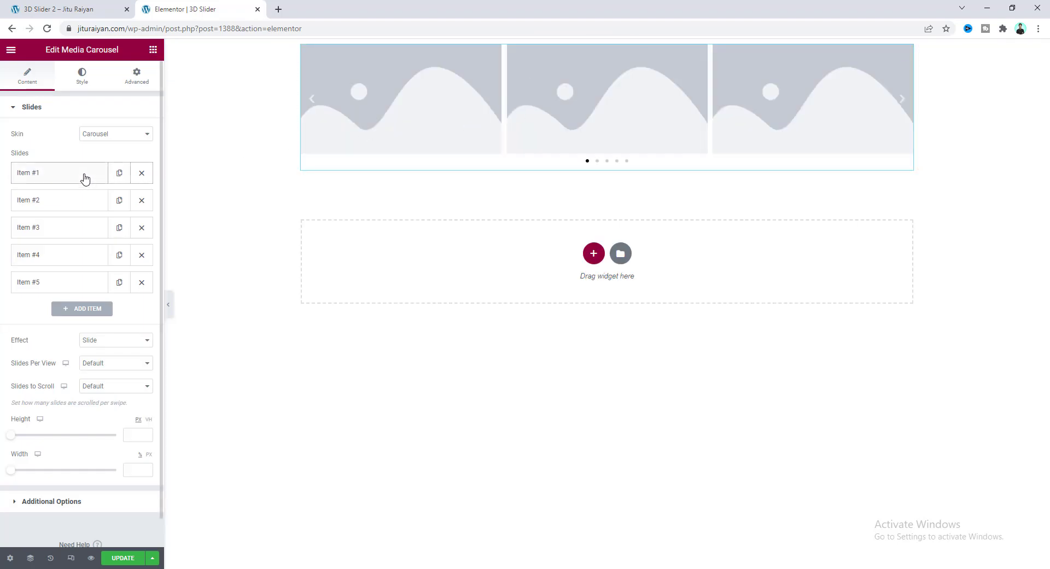
Set the first slide's image to the black-and-white photo of the man sitting cross-legged from the media library
{"action": "left_click", "coordinate": [85, 174]}
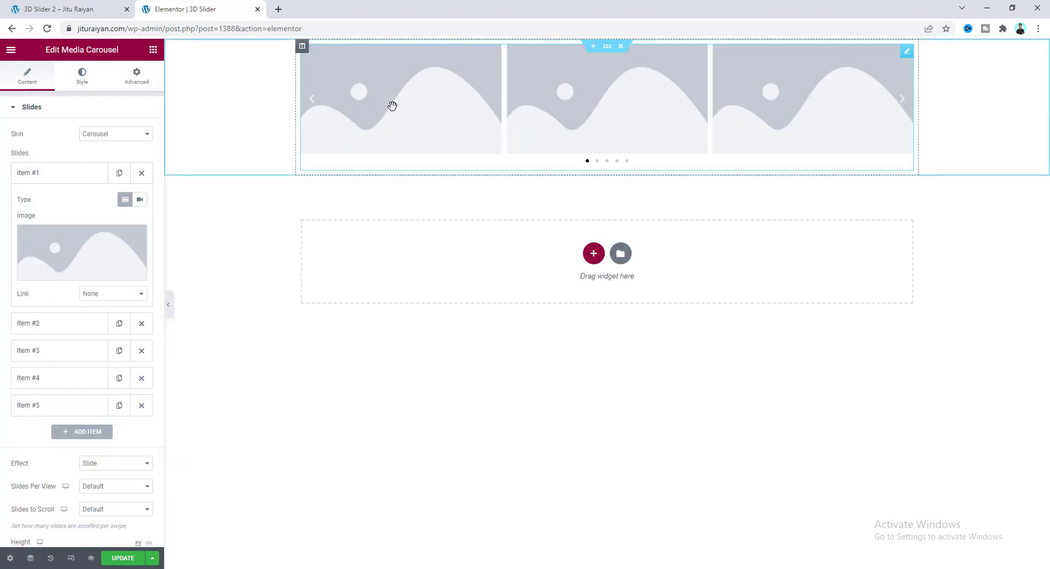
{"action": "left_click", "coordinate": [78, 244]}
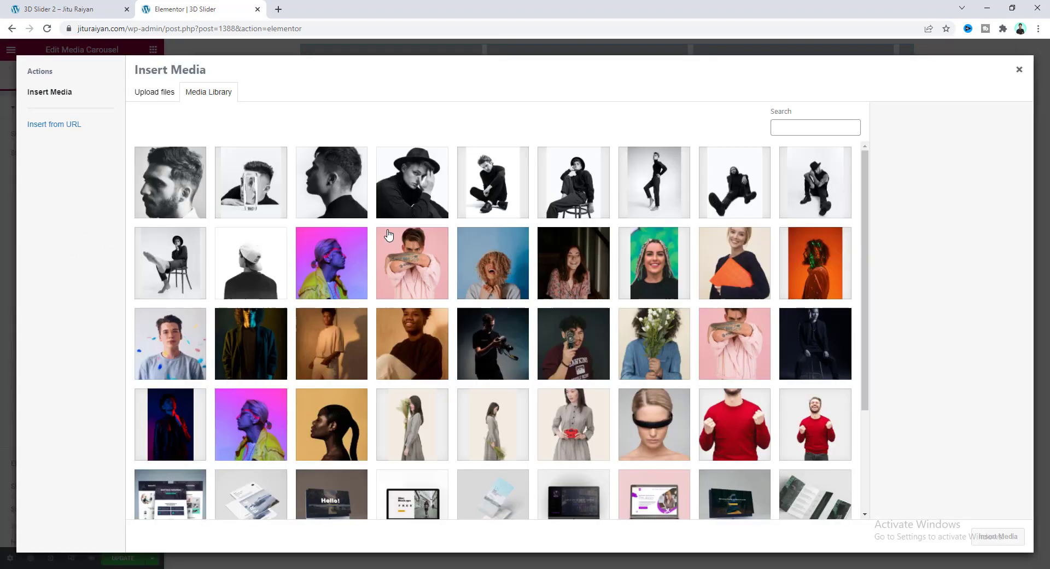
{"action": "left_click", "coordinate": [495, 197]}
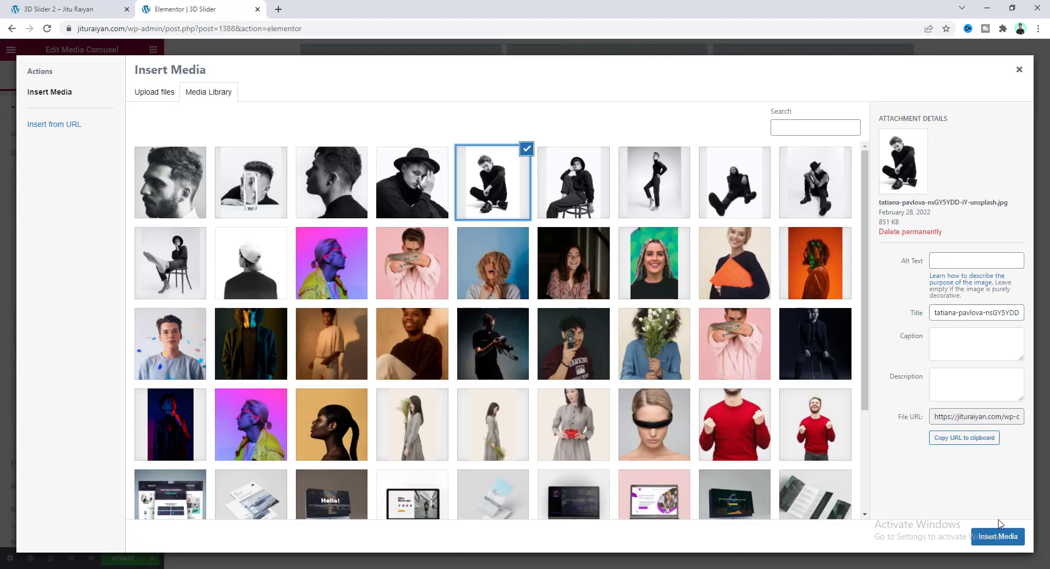
{"action": "left_click", "coordinate": [998, 537]}
Set the second slide's image to the close-up portrait of the man in a black hat with a hand by his face
{"action": "left_click", "coordinate": [77, 324]}
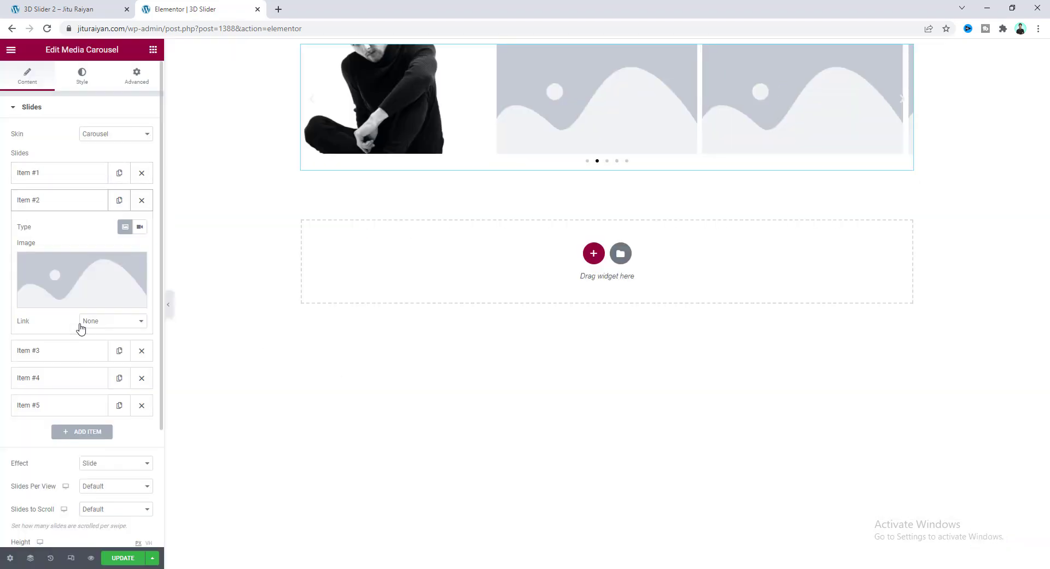
{"action": "left_click", "coordinate": [83, 281]}
{"action": "left_click", "coordinate": [434, 192]}
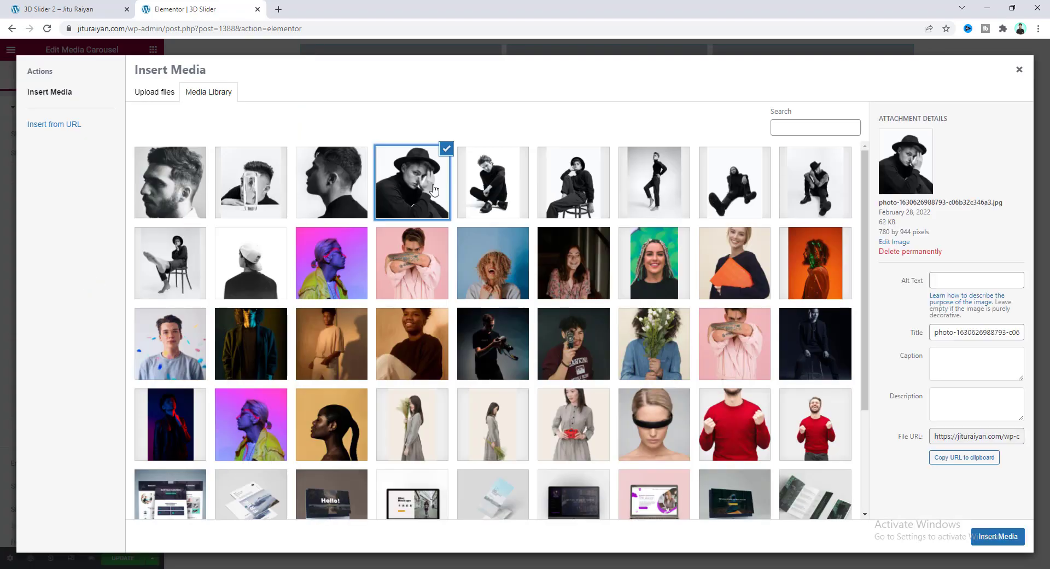
{"action": "left_click", "coordinate": [999, 536]}
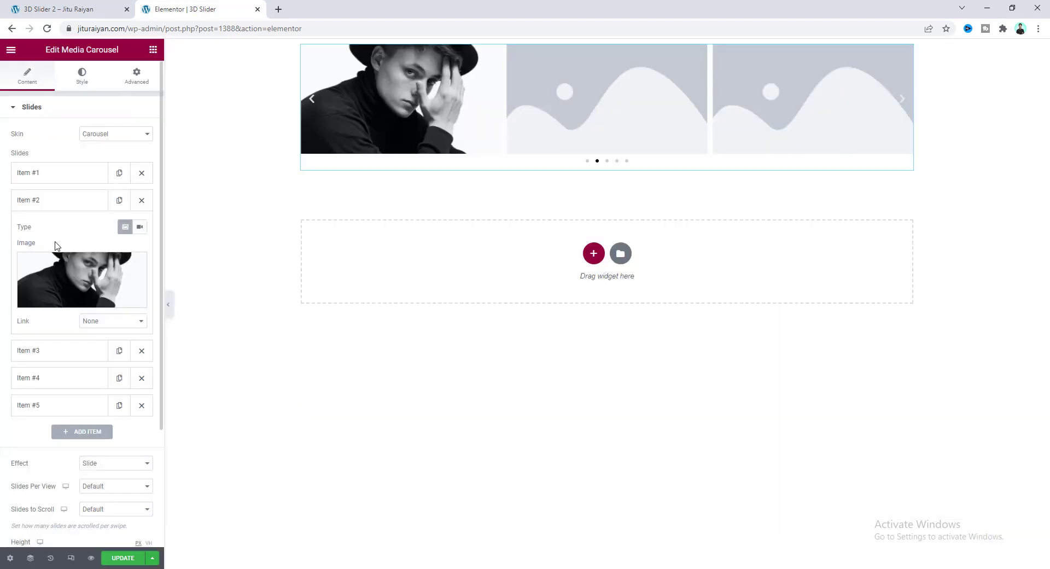
Fill slides 3 to 5 with black-and-white model photos, and try out adding and removing a sixth slide
{"action": "left_click", "coordinate": [77, 352]}
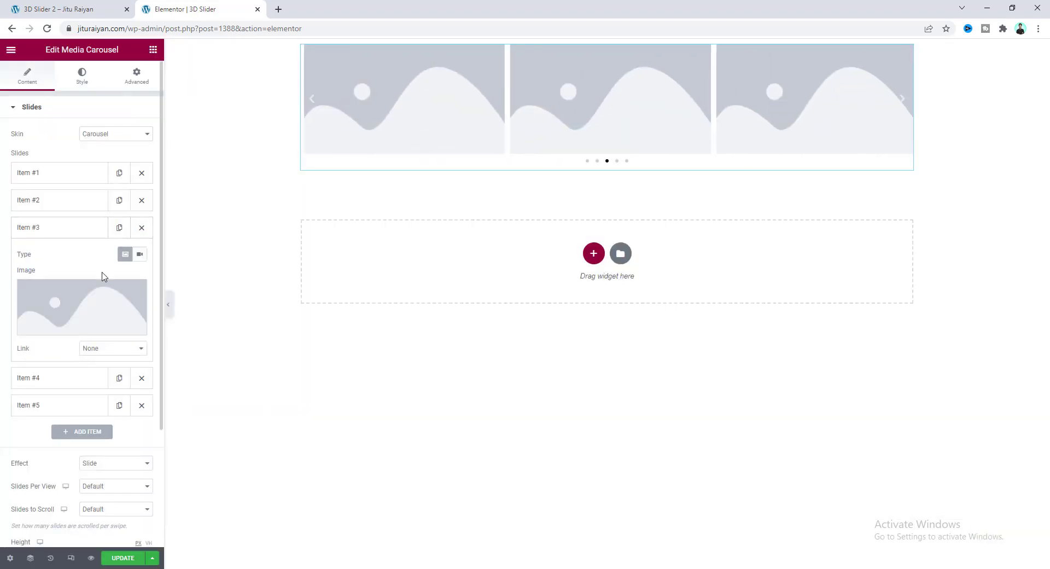
{"action": "left_click", "coordinate": [81, 305]}
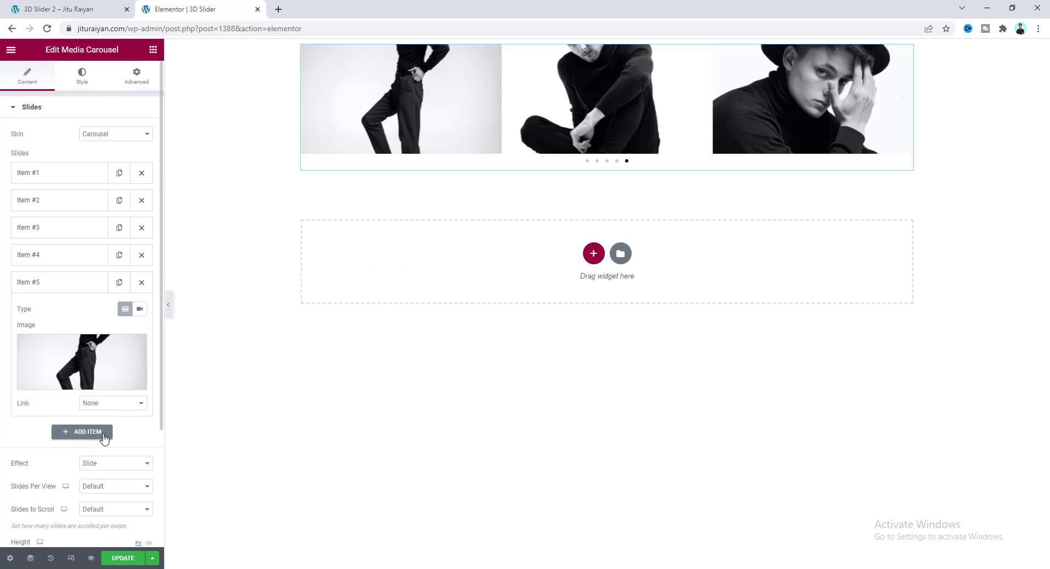
{"action": "left_click", "coordinate": [83, 433]}
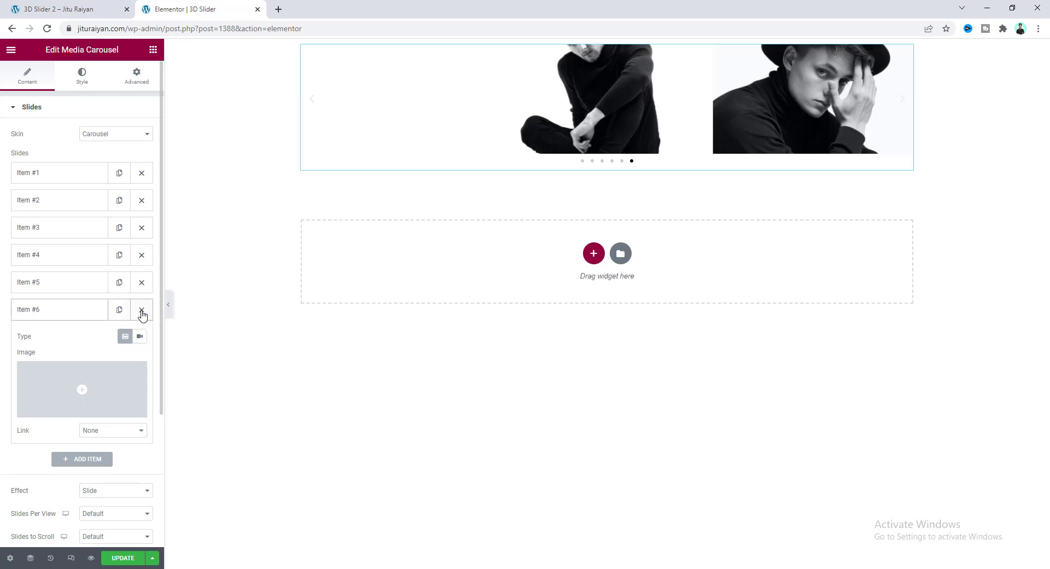
{"action": "left_click", "coordinate": [142, 310]}
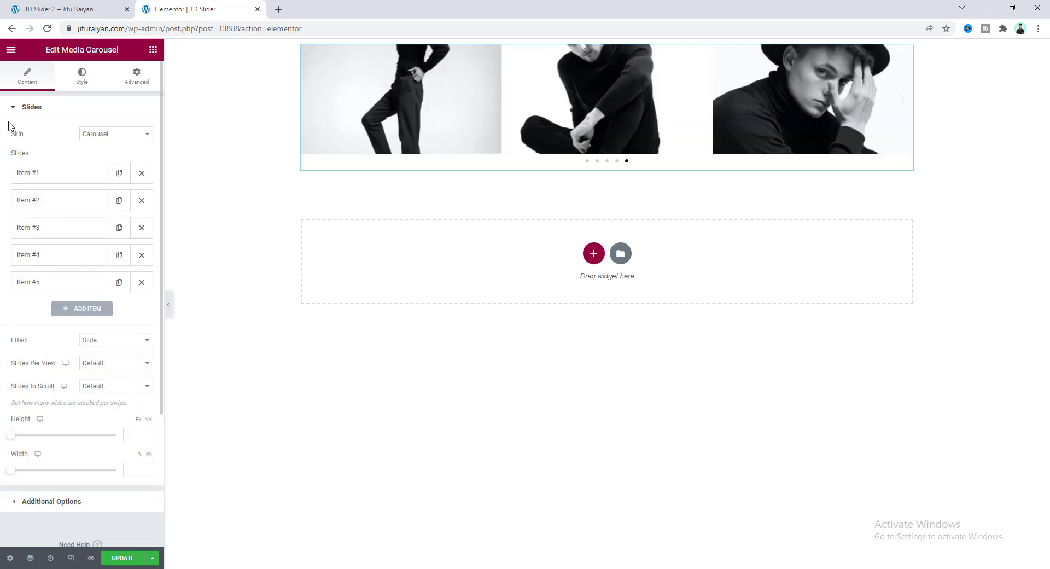
Change the carousel's skin to Coverflow and set its height to 470 px
{"action": "left_click", "coordinate": [98, 133]}
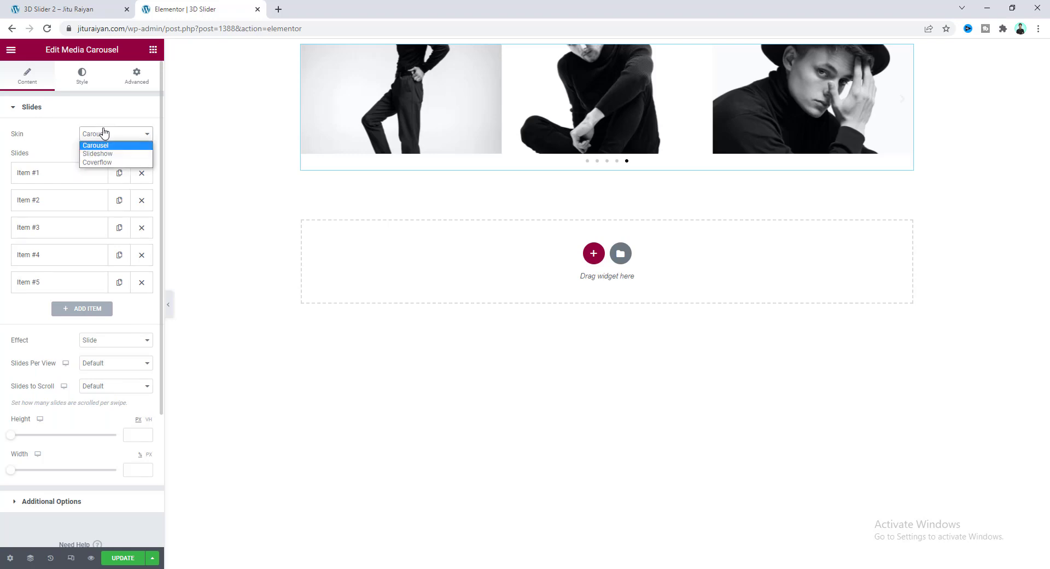
{"action": "left_click", "coordinate": [107, 163]}
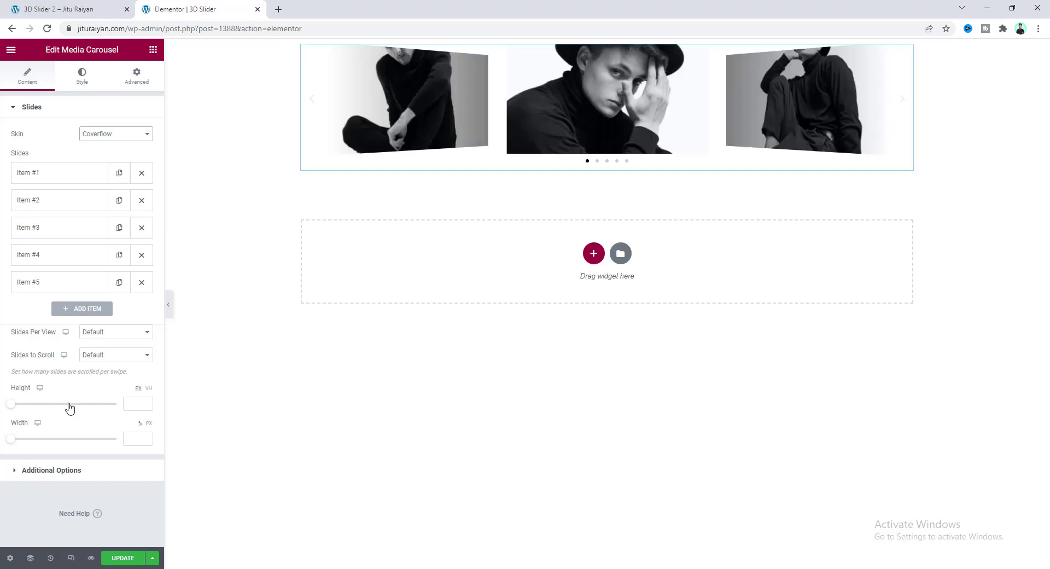
{"action": "left_click_drag", "start_coordinate": [12, 409], "coordinate": [60, 404]}
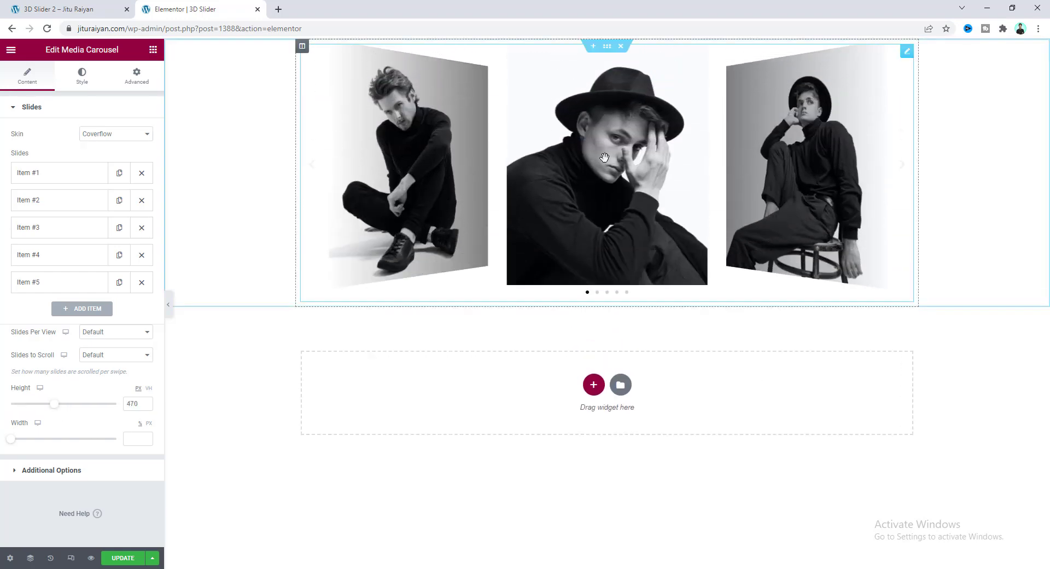
Give the carousel slides a border radius of 10 px and set the space between them to 30
{"action": "left_click", "coordinate": [83, 84]}
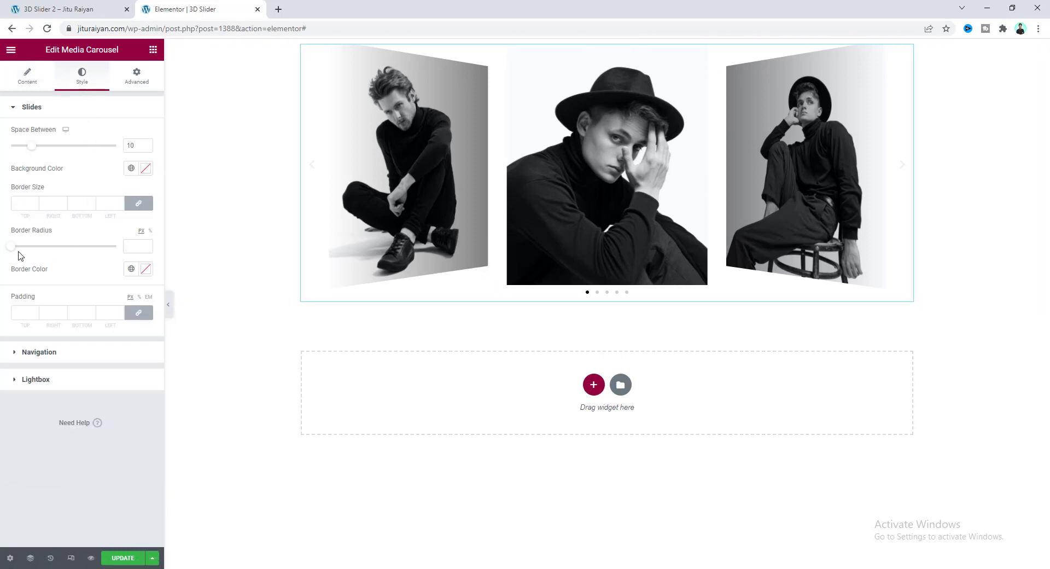
{"action": "left_click_drag", "start_coordinate": [12, 250], "coordinate": [21, 247]}
{"action": "left_click_drag", "start_coordinate": [33, 151], "coordinate": [75, 149]}
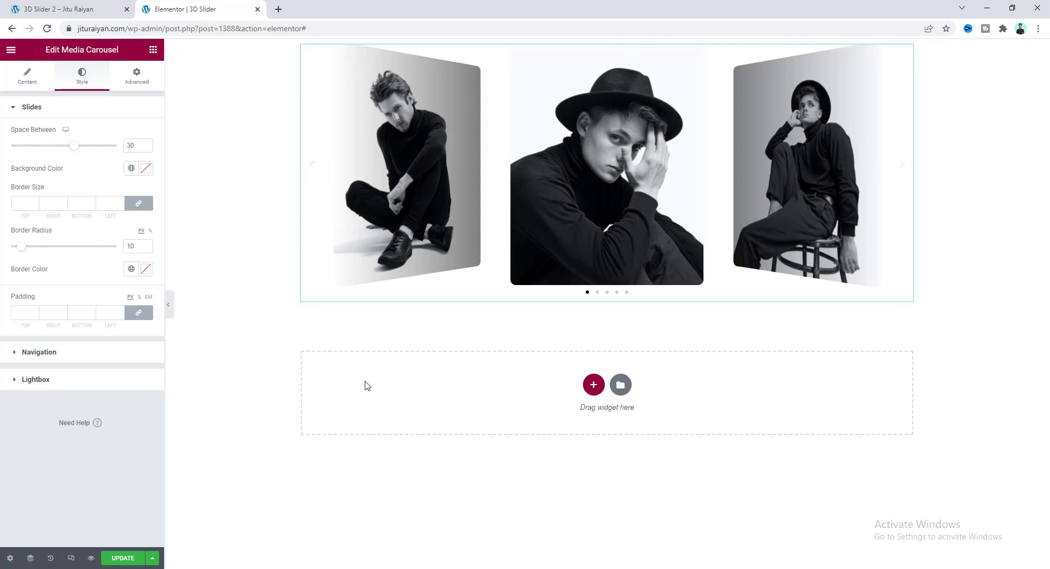
Set the colour of the carousel's navigation arrows to black, #000000
{"action": "left_click", "coordinate": [46, 357]}
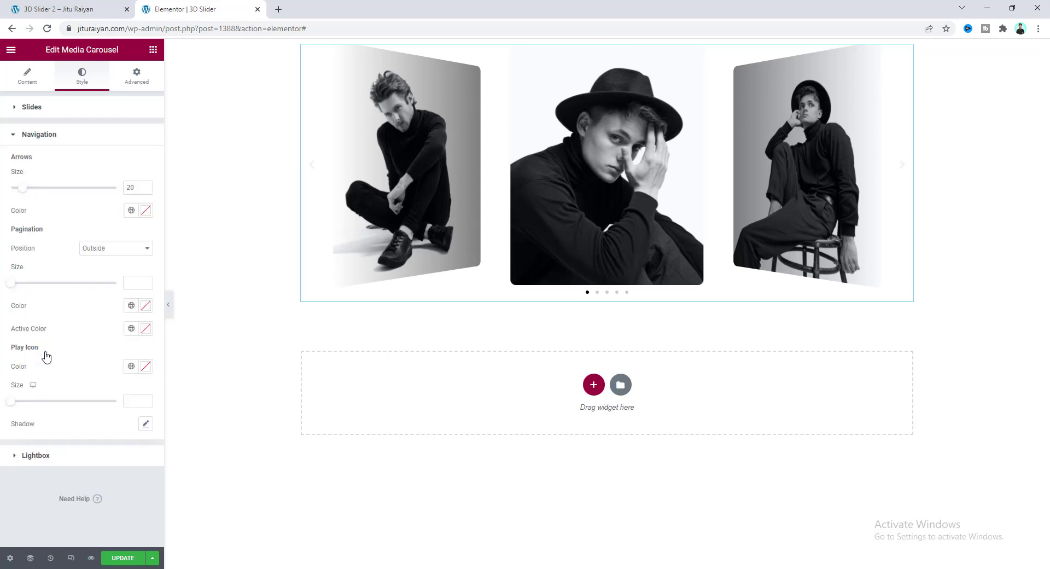
{"action": "left_click", "coordinate": [145, 210]}
{"action": "left_click", "coordinate": [37, 322]}
{"action": "left_click_drag", "start_coordinate": [5, 347], "coordinate": [2, 359]}
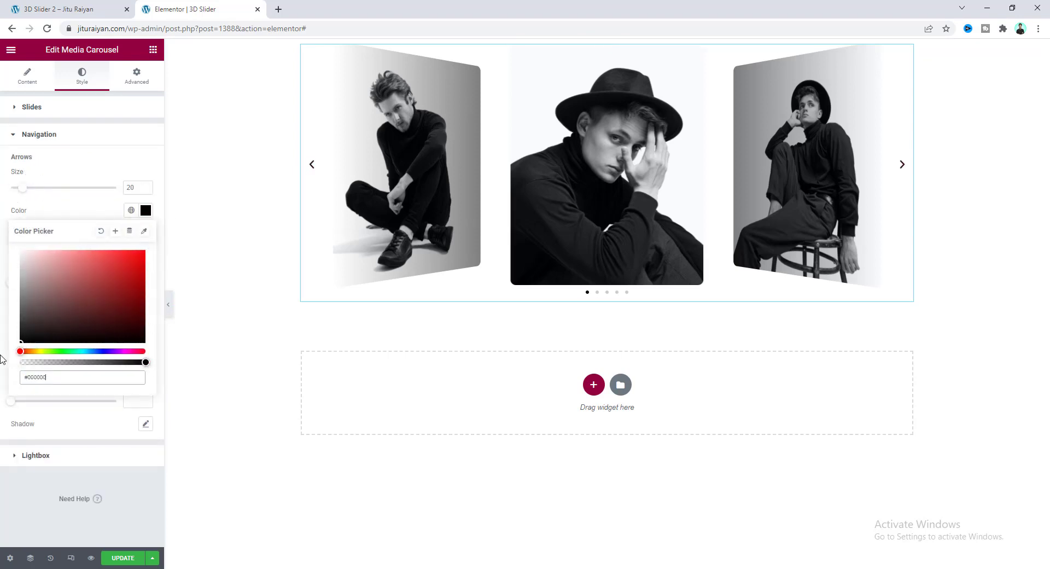
{"action": "left_click", "coordinate": [46, 213]}
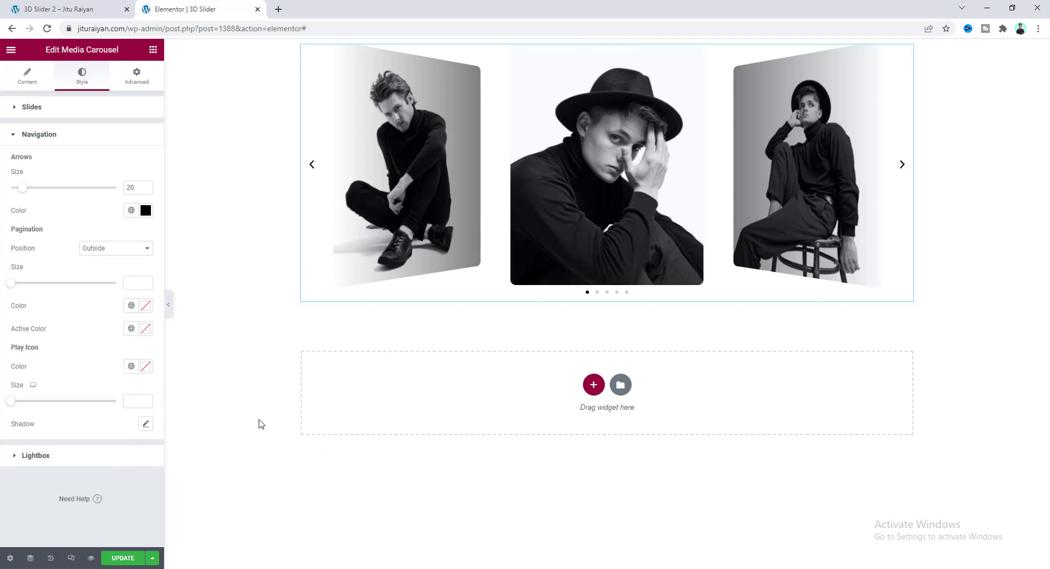
Give the page body a Classic background in light pink, #FCE4FF
{"action": "left_click", "coordinate": [10, 559]}
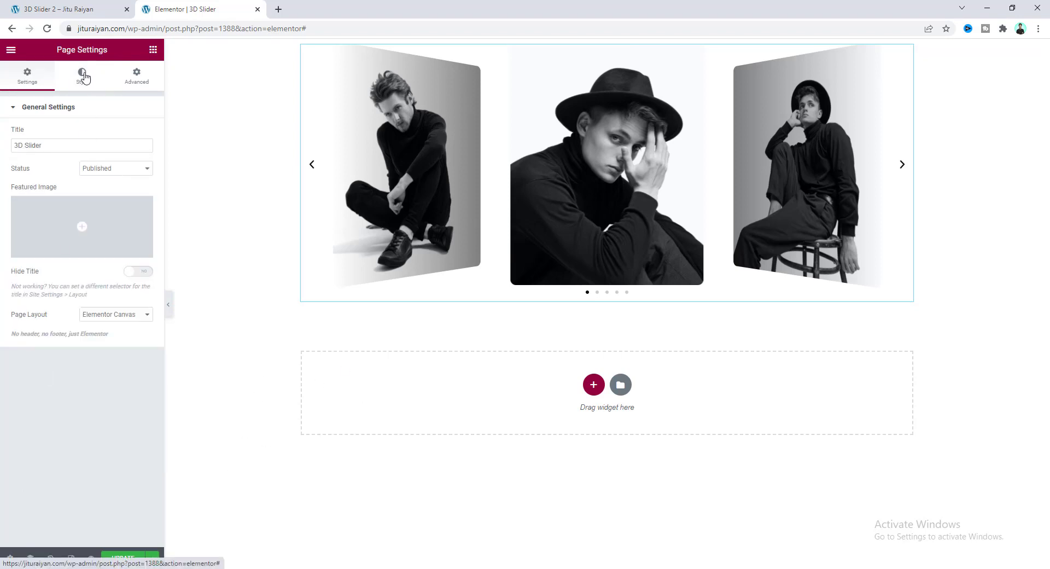
{"action": "left_click", "coordinate": [84, 75]}
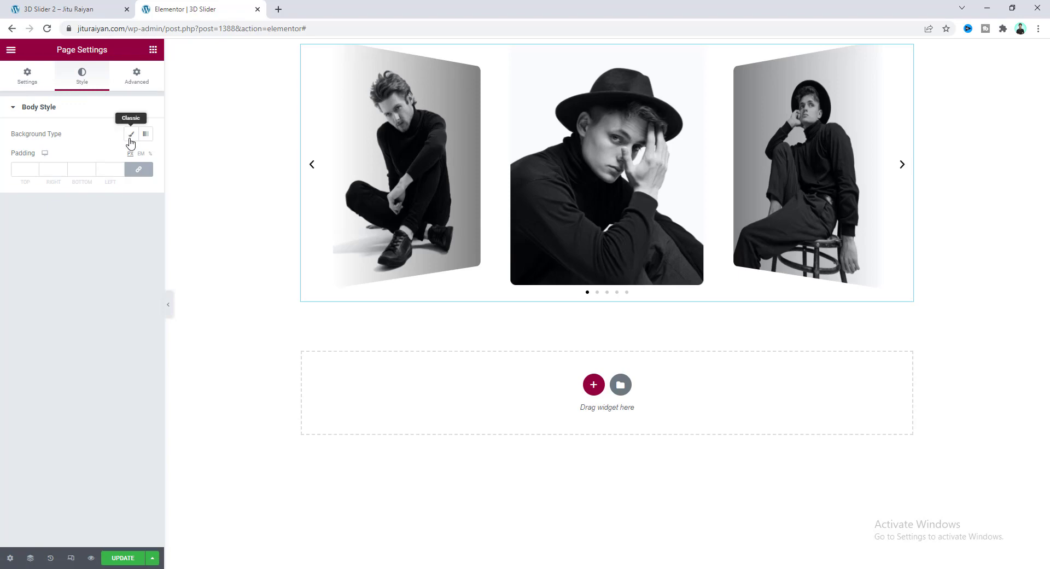
{"action": "left_click", "coordinate": [130, 137]}
{"action": "left_click", "coordinate": [145, 157]}
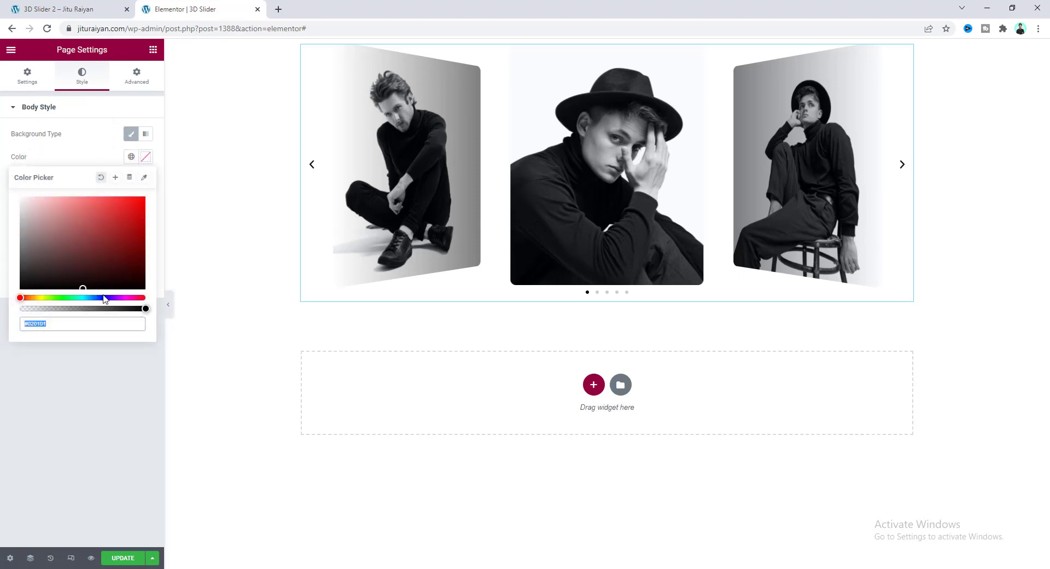
{"action": "left_click", "coordinate": [120, 297]}
{"action": "left_click", "coordinate": [33, 197]}
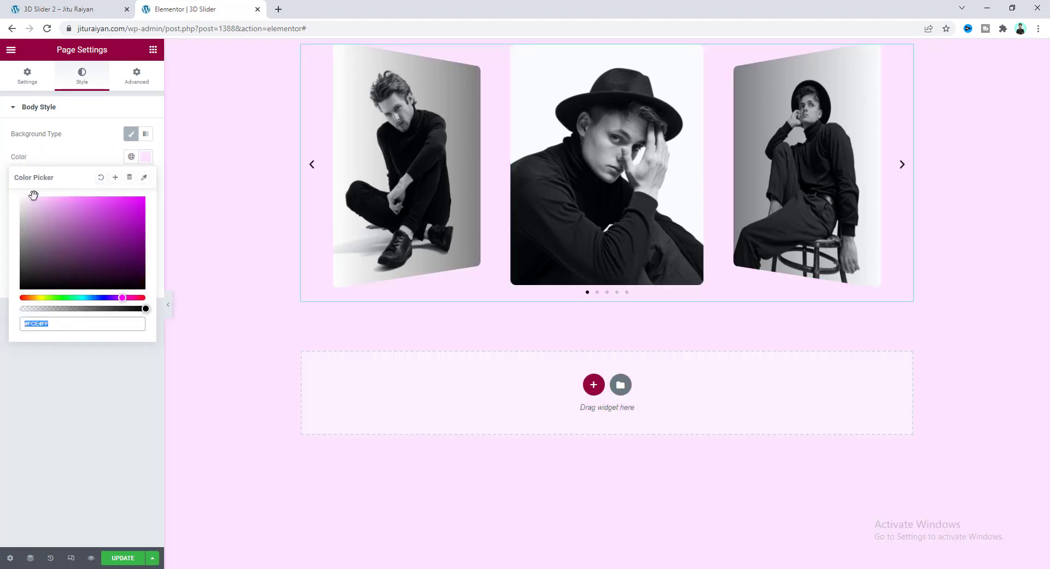
{"action": "left_click", "coordinate": [73, 163]}
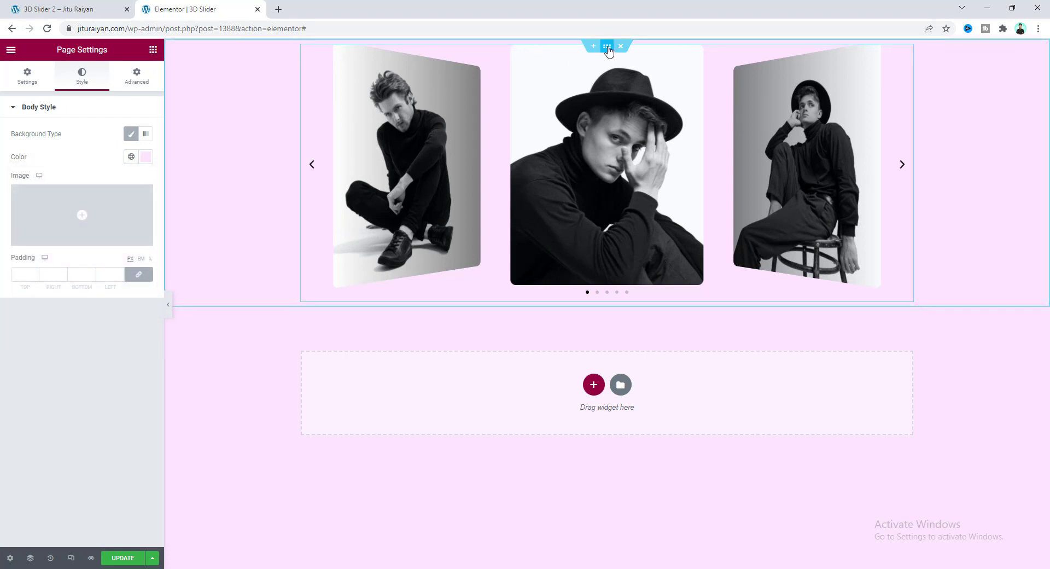
Unlink the carousel section's padding values and set its top padding to 130 px
{"action": "left_click", "coordinate": [607, 47]}
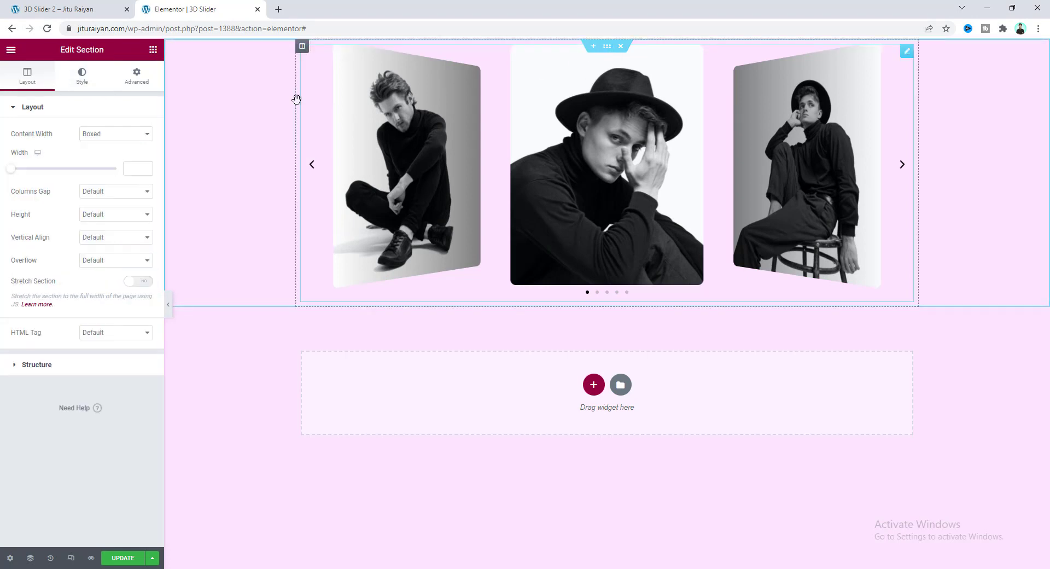
{"action": "left_click", "coordinate": [140, 81]}
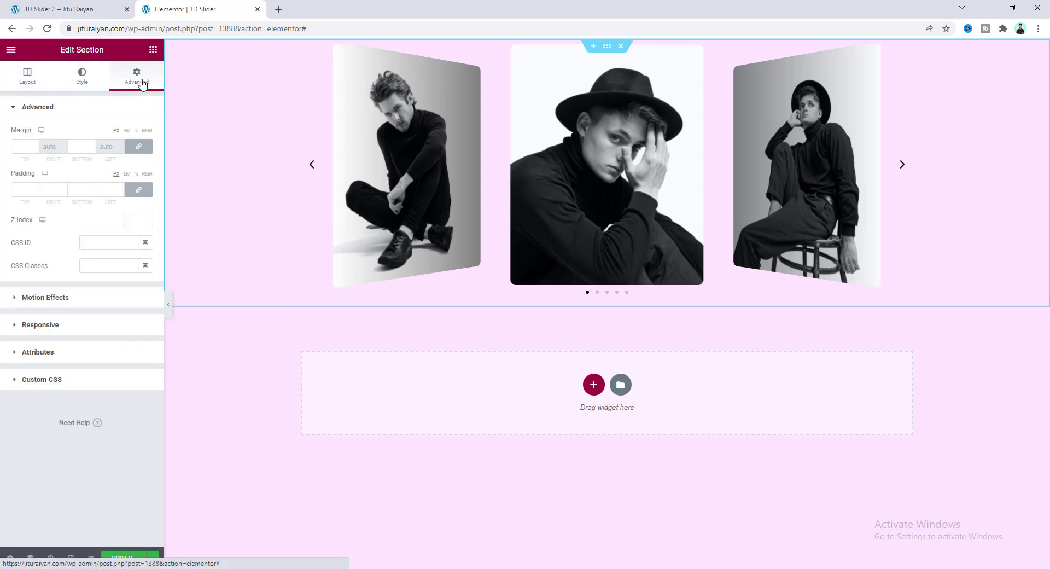
{"action": "left_click", "coordinate": [139, 189]}
{"action": "left_click", "coordinate": [19, 189]}
{"action": "type", "text": "130"}
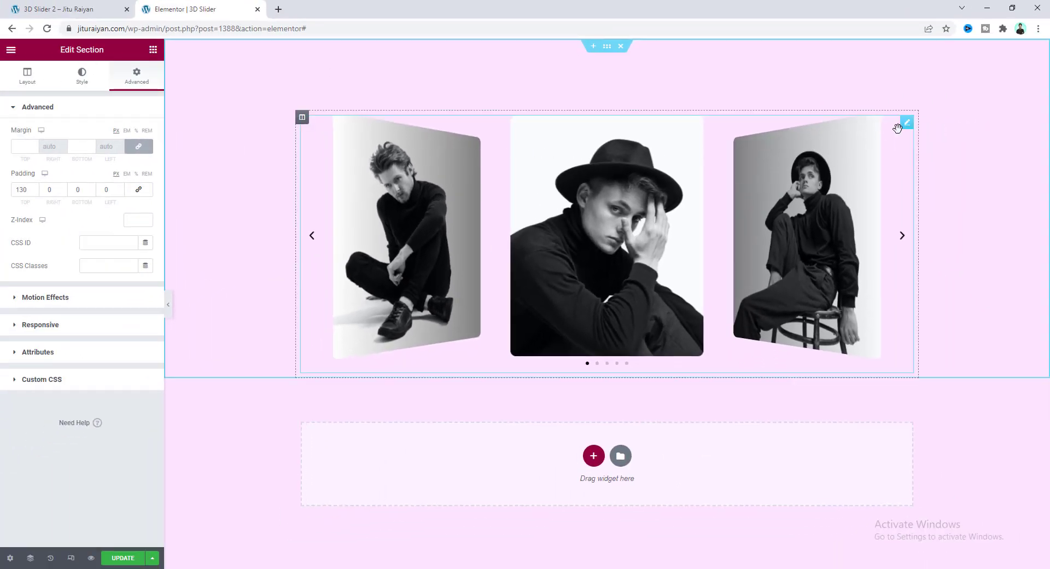
Add custom CSS to the Media Carousel that gives selector .swiper-container a padding-top of 5px
{"action": "left_click", "coordinate": [906, 125]}
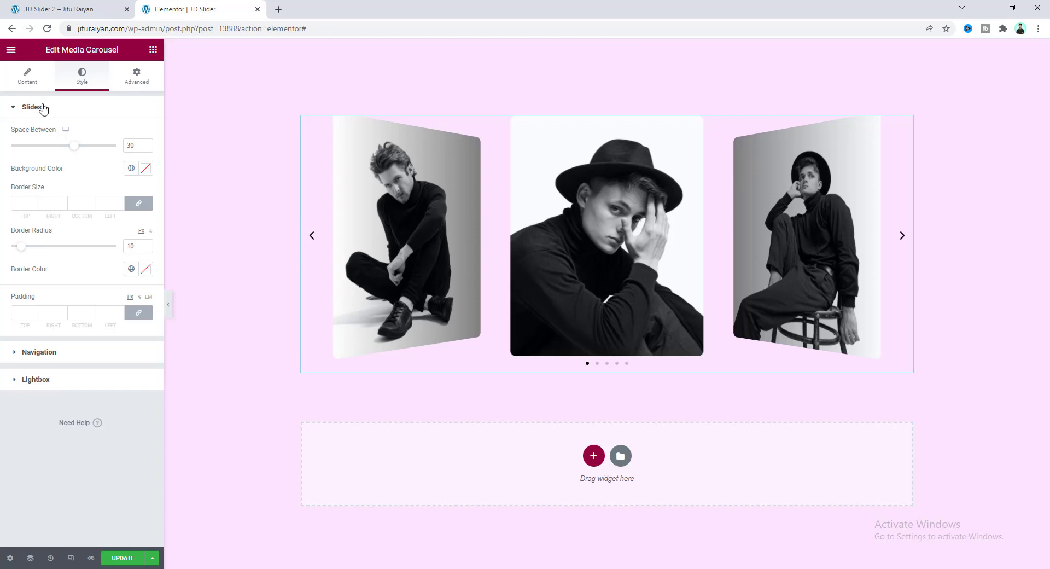
{"action": "left_click", "coordinate": [143, 80]}
{"action": "scroll", "coordinate": [134, 229], "scroll_direction": "down", "scroll_amount": 2}
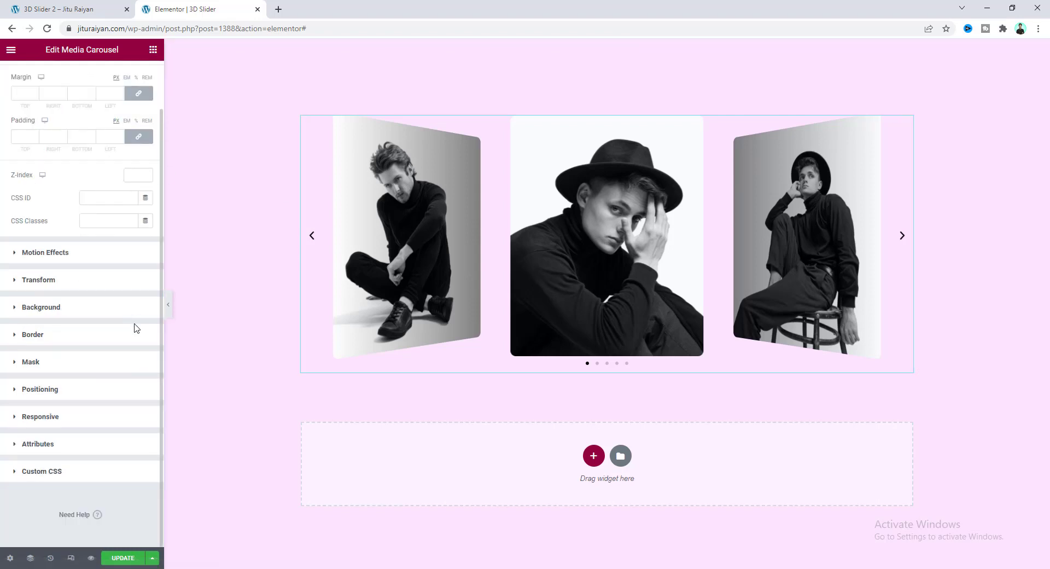
{"action": "left_click", "coordinate": [94, 478]}
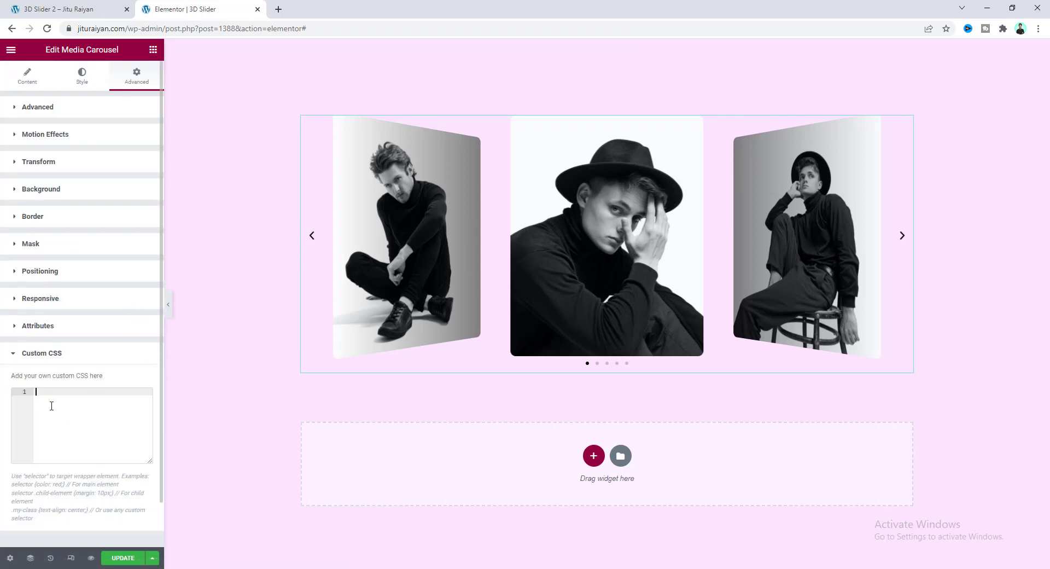
{"action": "type", "text": "selector .swiper-container {     padding-top: 5px; }"}
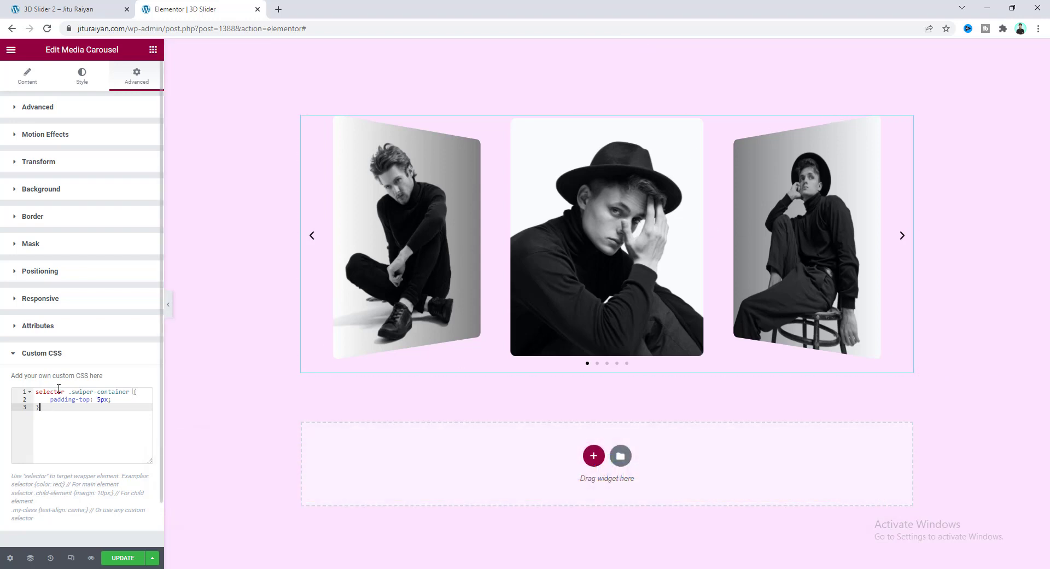
Add a padding-bottom of 50px to the .swiper-container rule in the carousel's custom CSS
{"action": "left_click", "coordinate": [119, 401]}
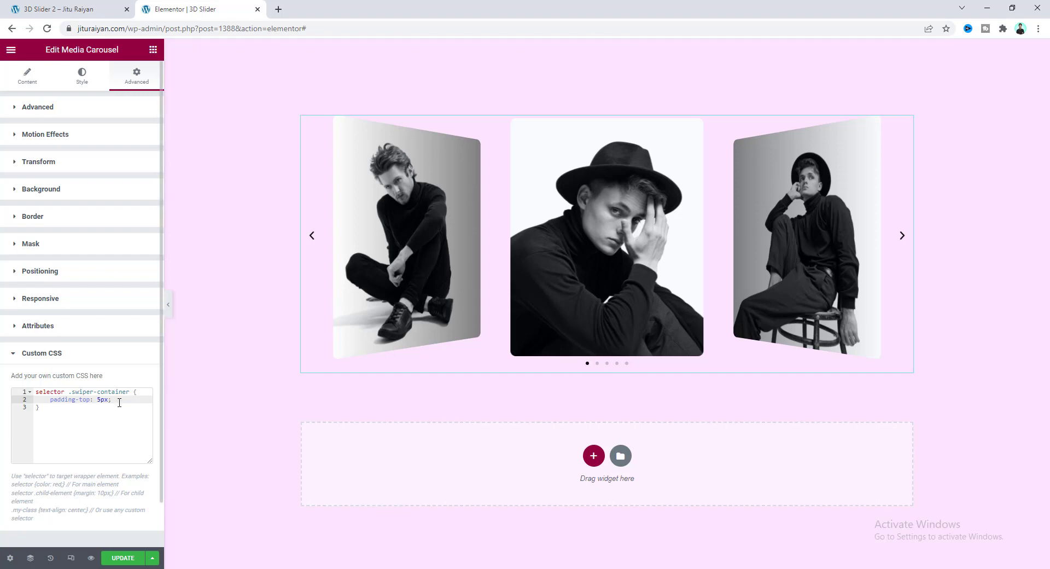
{"action": "key", "text": "Return"}
{"action": "type", "text": "pa"}
{"action": "key", "text": "Down"}
{"action": "key", "text": "Down"}
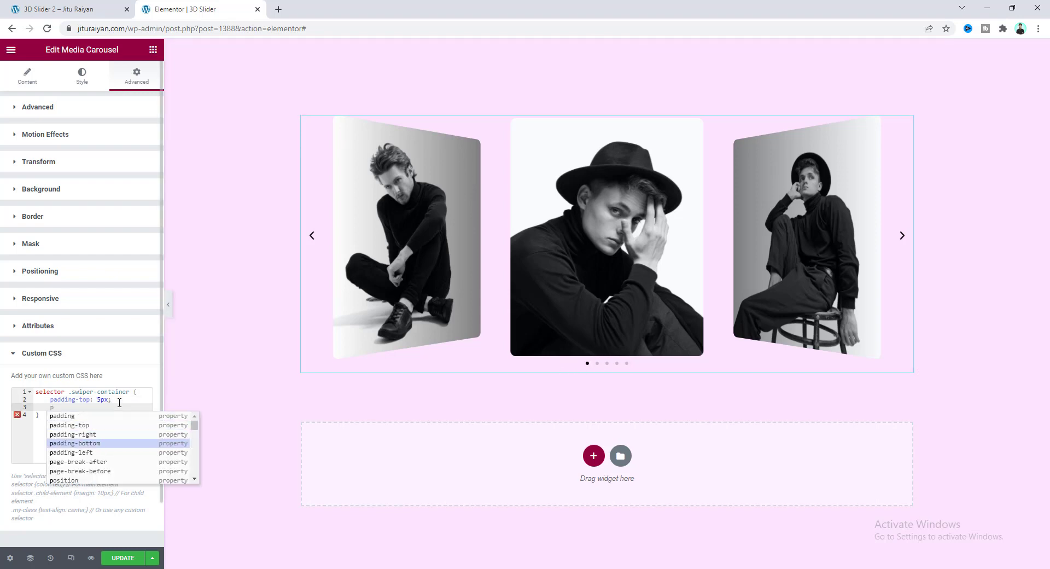
{"action": "key", "text": "Return"}
{"action": "type", "text": "50px;"}
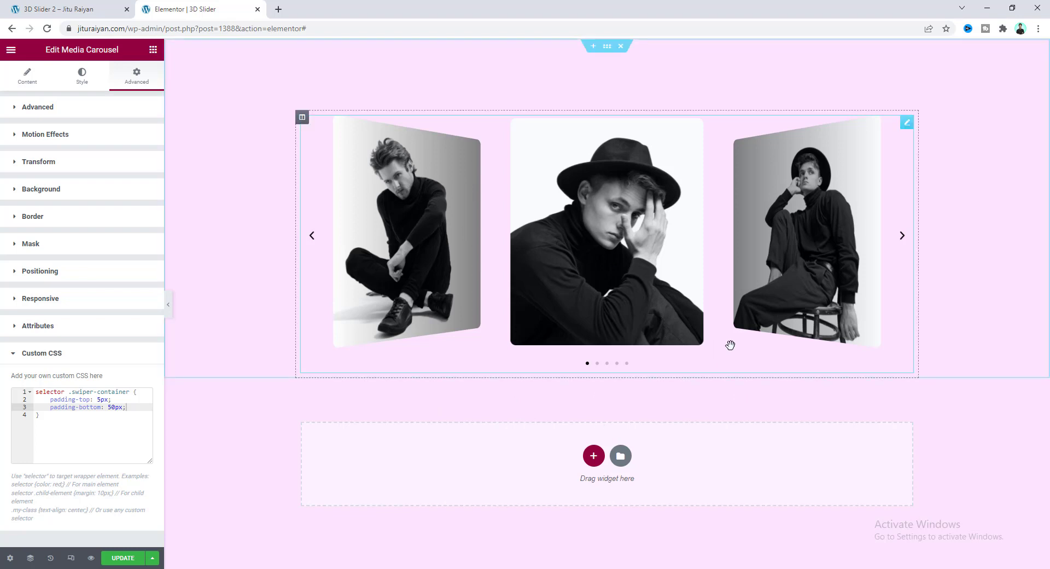
Add a single-column section below the carousel, place an Inner Section in it and delete one of its two columns
{"action": "left_click", "coordinate": [594, 456]}
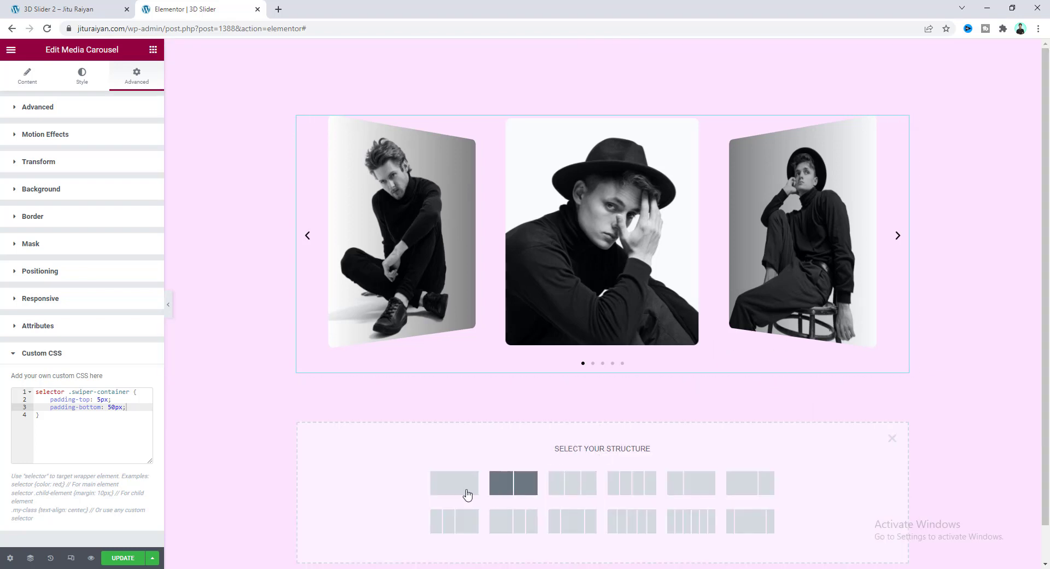
{"action": "left_click", "coordinate": [472, 491]}
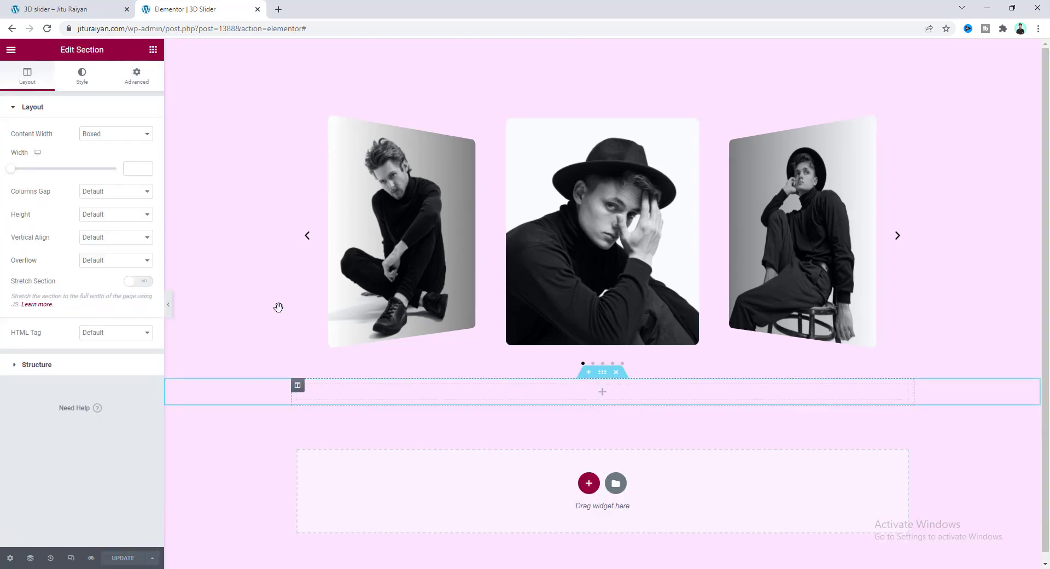
{"action": "left_click", "coordinate": [153, 50]}
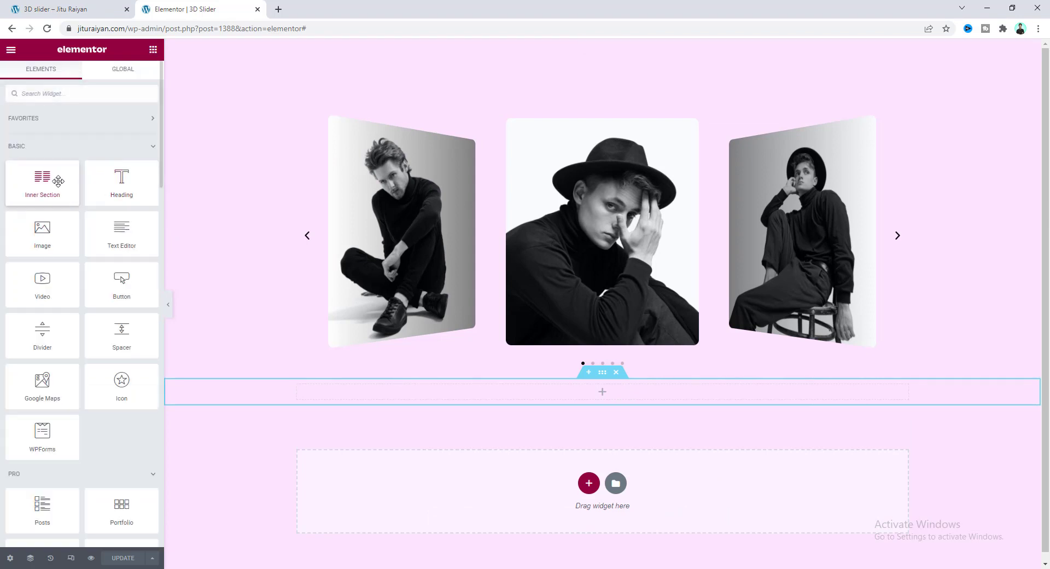
{"action": "left_click_drag", "start_coordinate": [58, 181], "coordinate": [594, 400]}
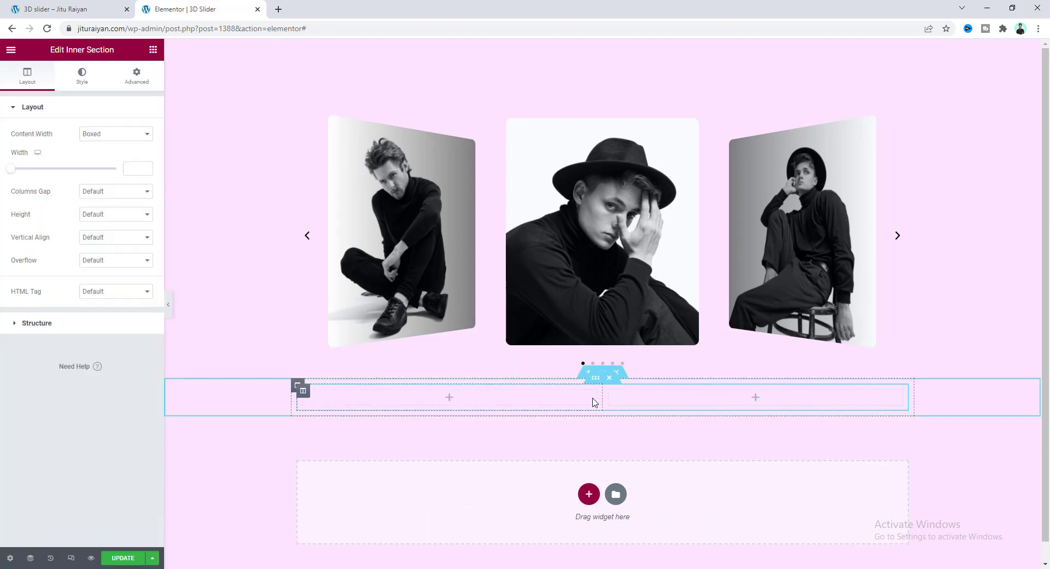
{"action": "right_click", "coordinate": [612, 394]}
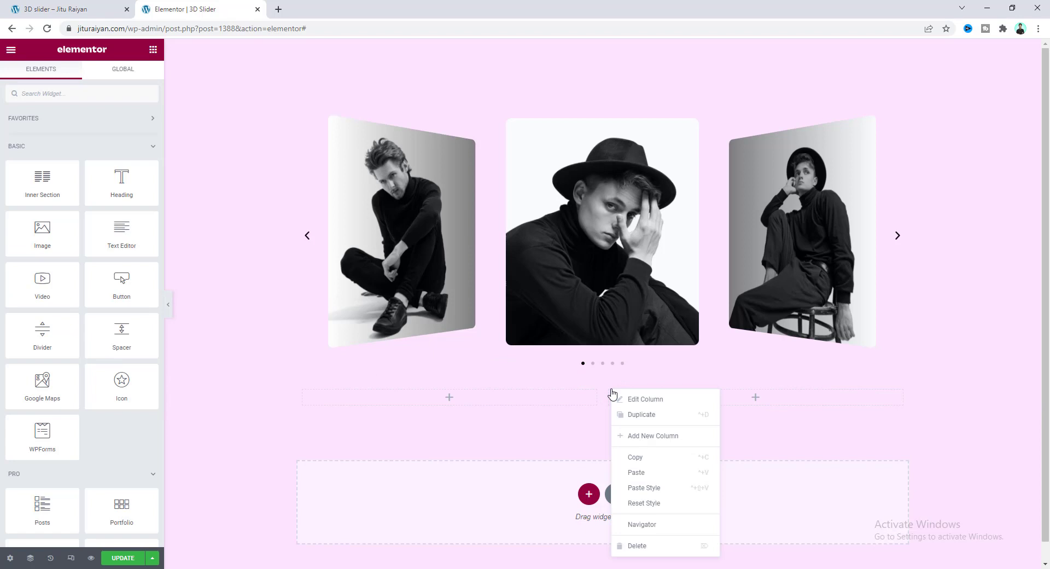
{"action": "left_click", "coordinate": [654, 547]}
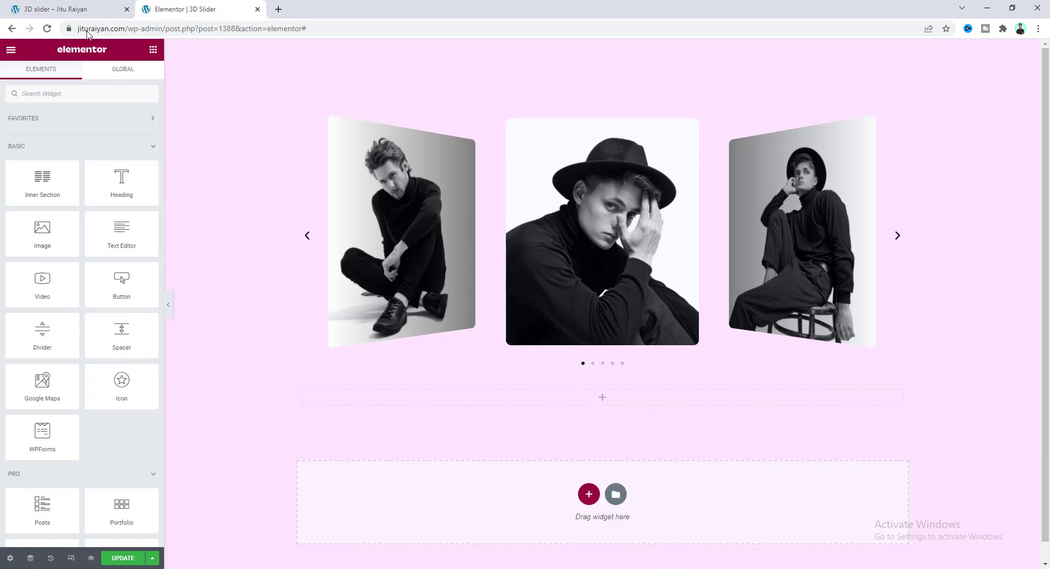
Check the caption layout on the finished 3D slider page, and add a Heading and a Text Editor widget to the inner column
{"action": "left_click", "coordinate": [74, 4]}
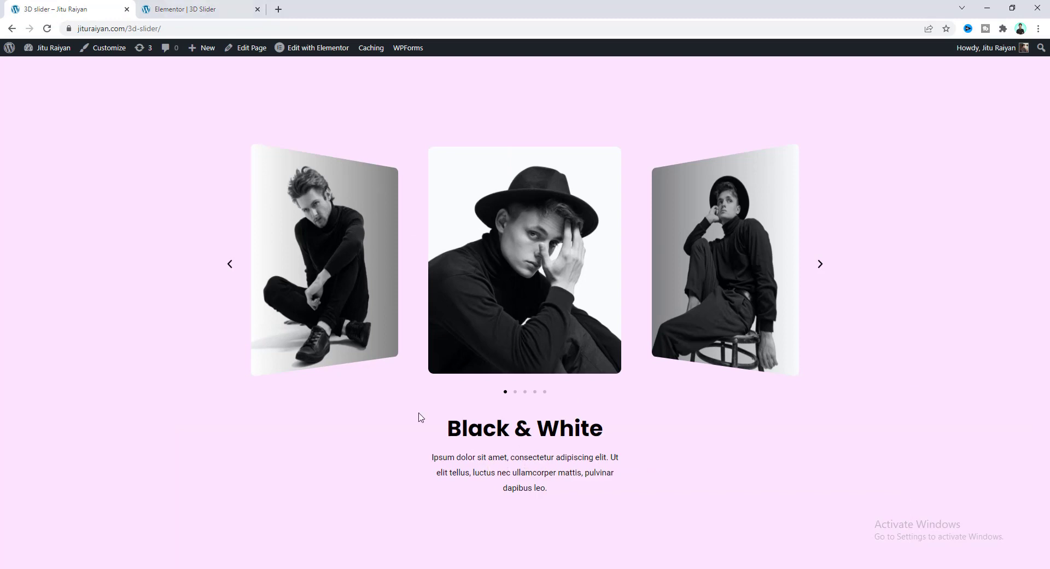
{"action": "left_click", "coordinate": [217, 5]}
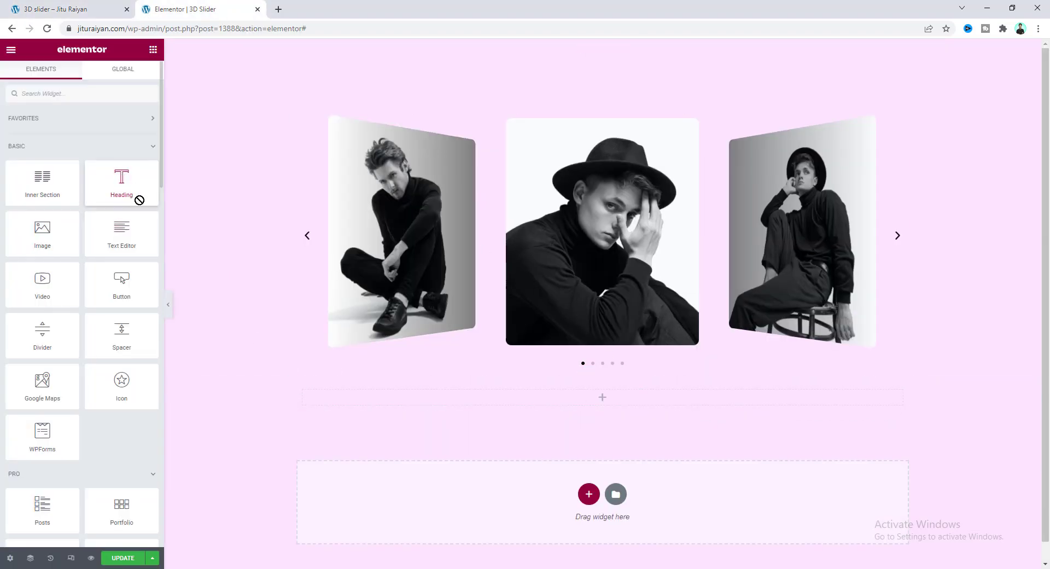
{"action": "left_click_drag", "start_coordinate": [140, 200], "coordinate": [503, 401]}
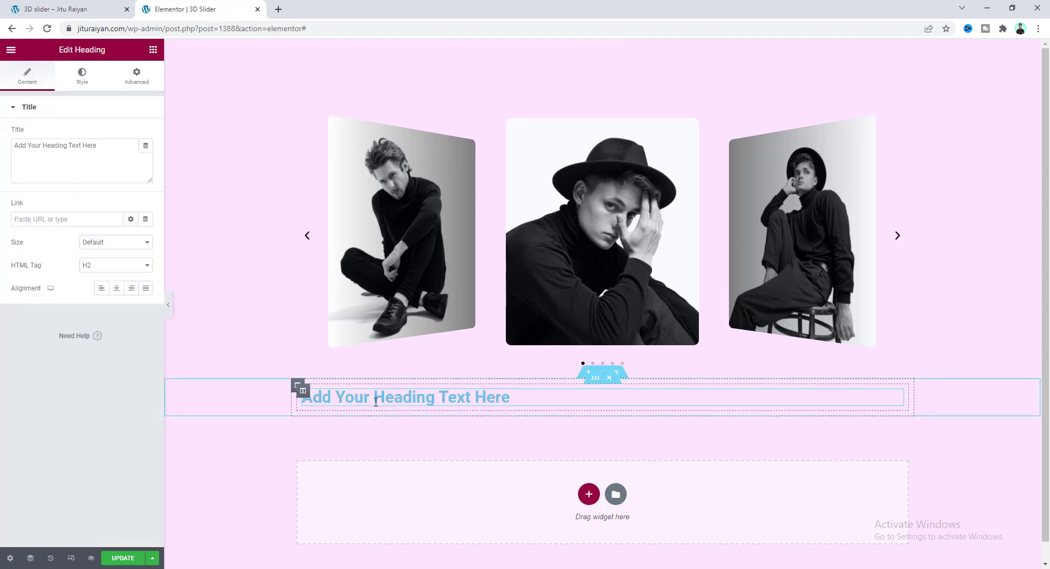
{"action": "left_click", "coordinate": [153, 50]}
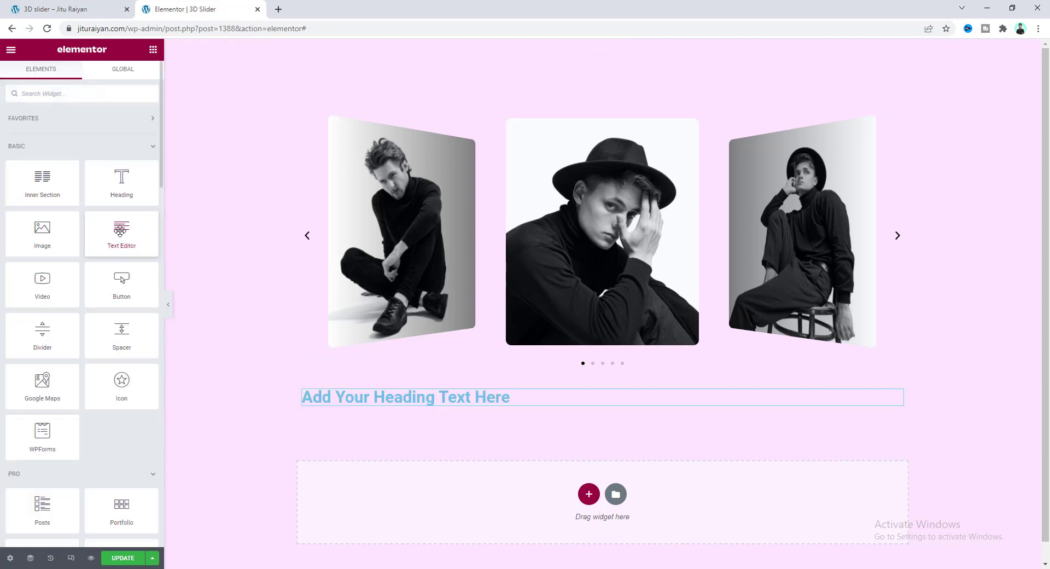
{"action": "left_click_drag", "start_coordinate": [120, 231], "coordinate": [383, 414]}
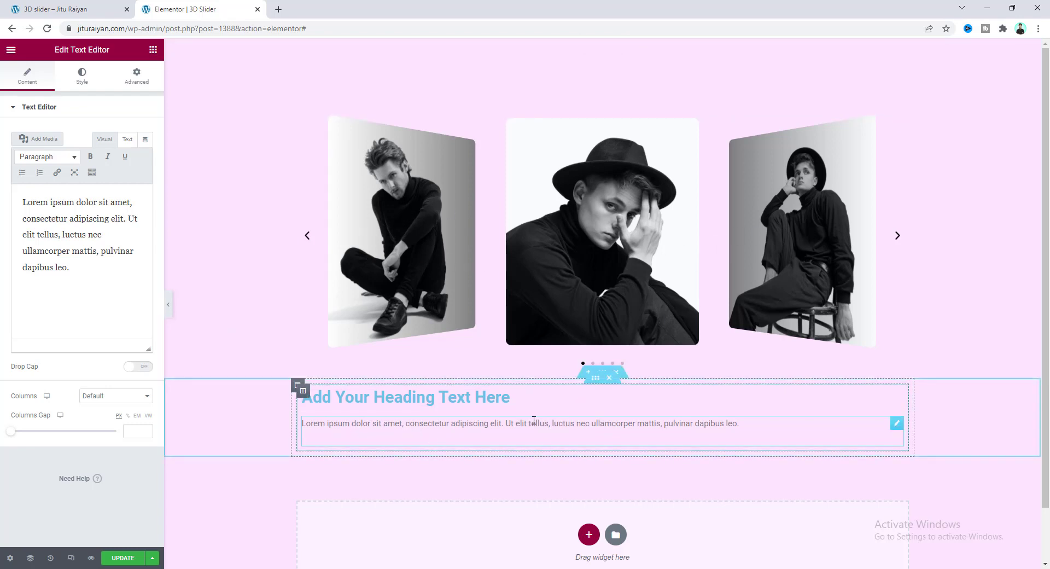
Set the heading's title to "Portrait Photography" and align it to the center
{"action": "left_click", "coordinate": [479, 399]}
{"action": "left_click", "coordinate": [103, 146]}
{"action": "key", "text": "ctrl+a"}
{"action": "type", "text": "Portrai"}
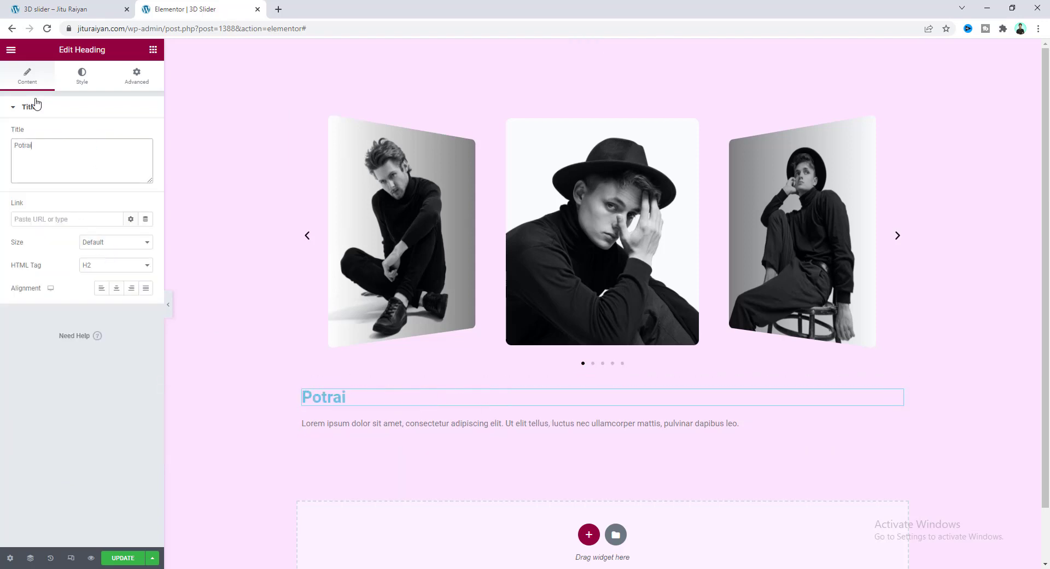
{"action": "type", "text": "t Photography"}
{"action": "left_click", "coordinate": [22, 146]}
{"action": "type", "text": "r"}
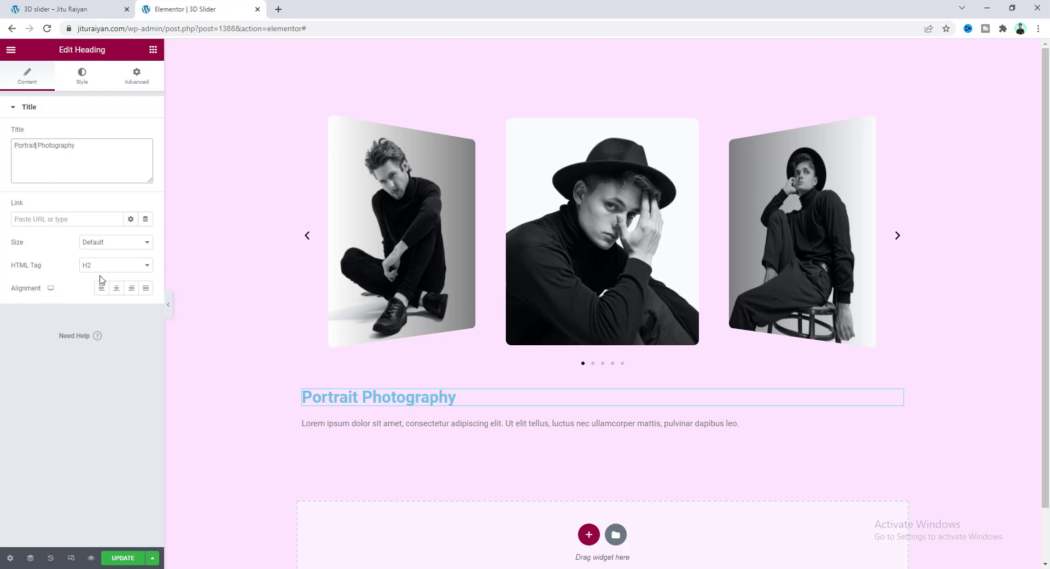
{"action": "left_click", "coordinate": [116, 288]}
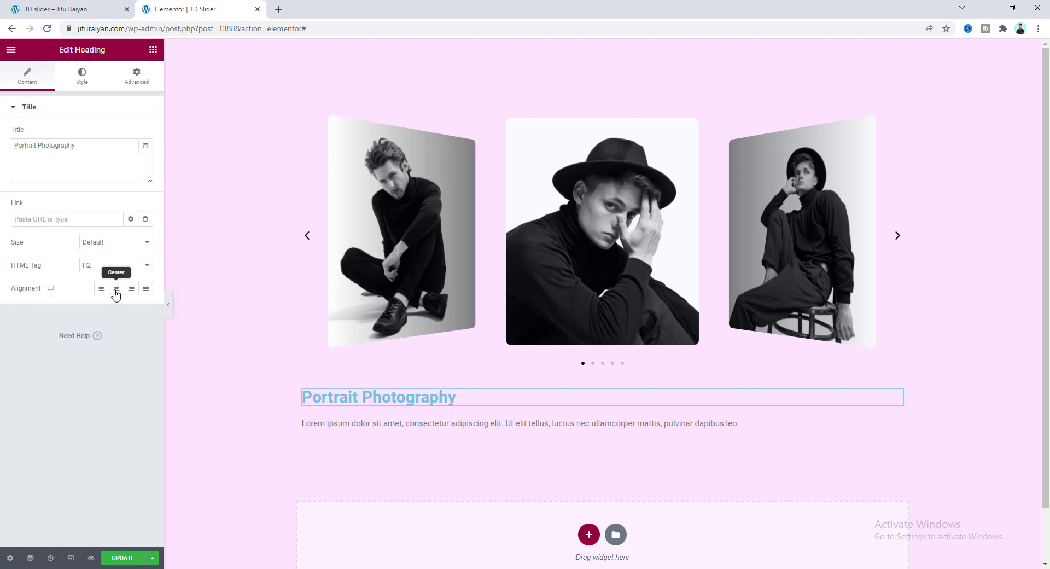
Set the heading's text color to black
{"action": "left_click", "coordinate": [82, 76]}
{"action": "left_click", "coordinate": [144, 133]}
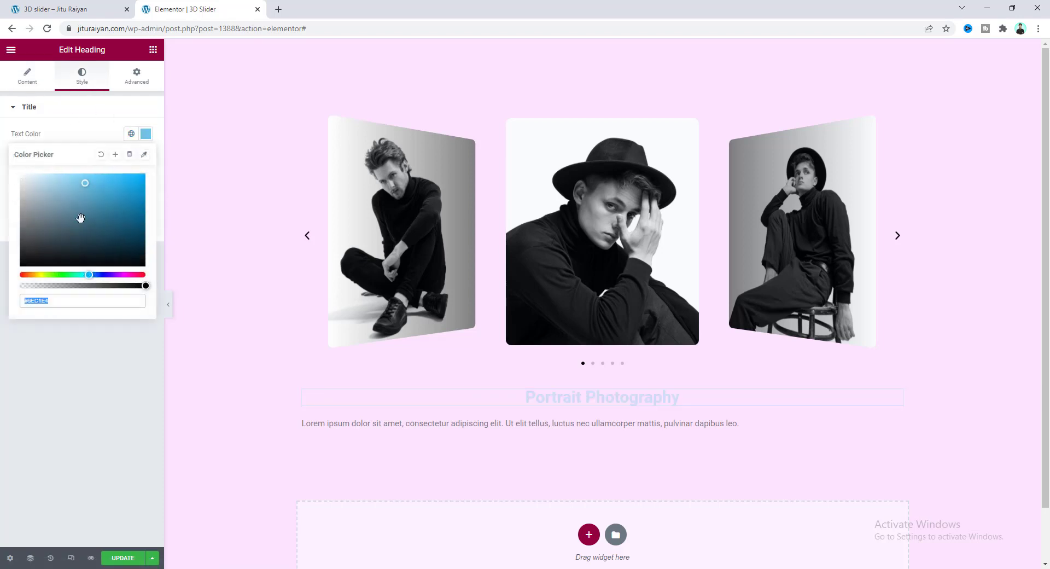
{"action": "left_click_drag", "start_coordinate": [80, 219], "coordinate": [8, 285]}
{"action": "left_click", "coordinate": [79, 140]}
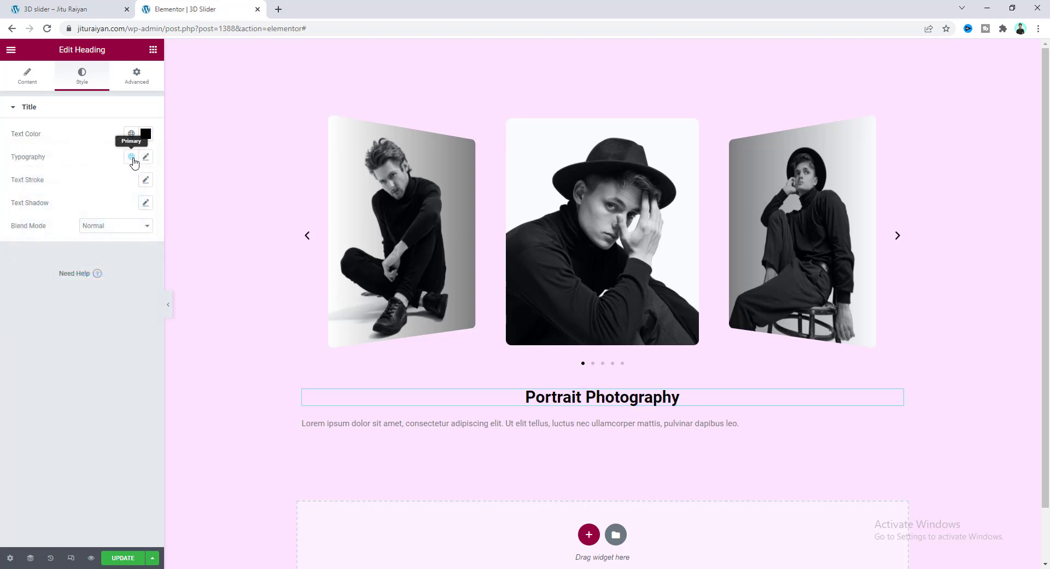
Set the heading's typography to the Poppins font at size 40 px and weight 700
{"action": "left_click", "coordinate": [146, 157]}
{"action": "left_click", "coordinate": [127, 212]}
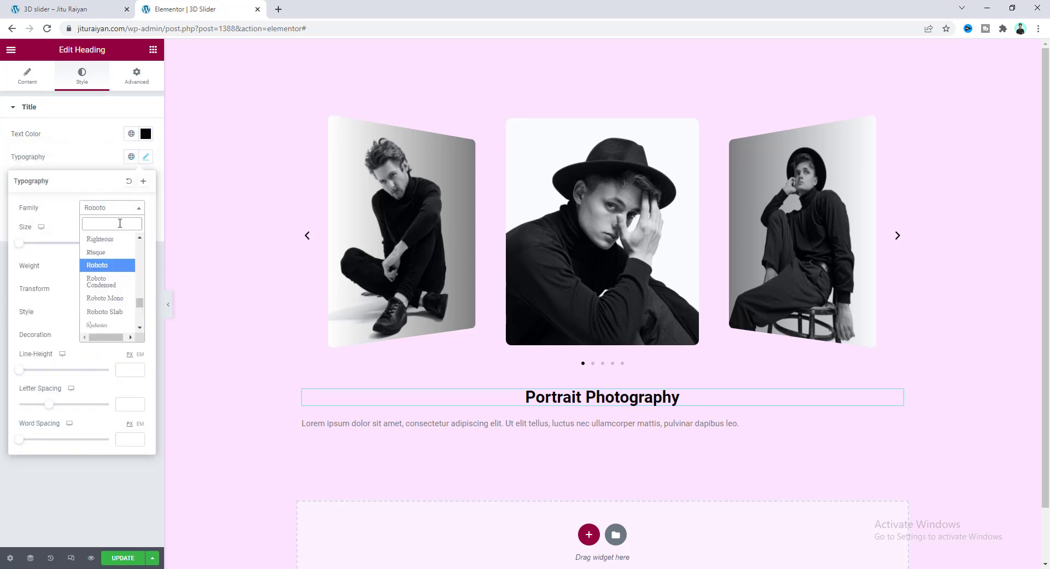
{"action": "type", "text": "pop"}
{"action": "left_click", "coordinate": [121, 273]}
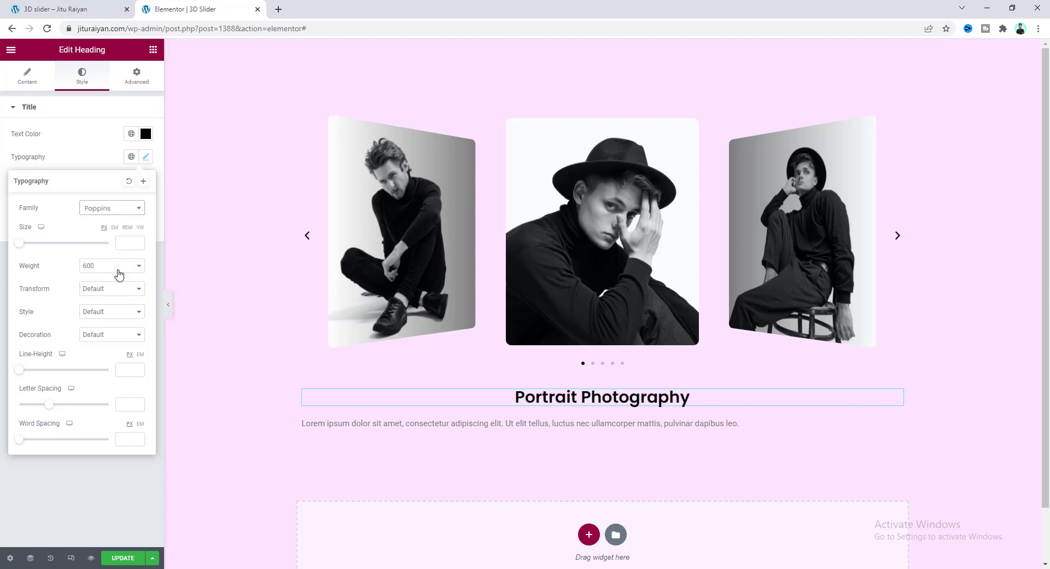
{"action": "left_click", "coordinate": [126, 241]}
{"action": "type", "text": "40"}
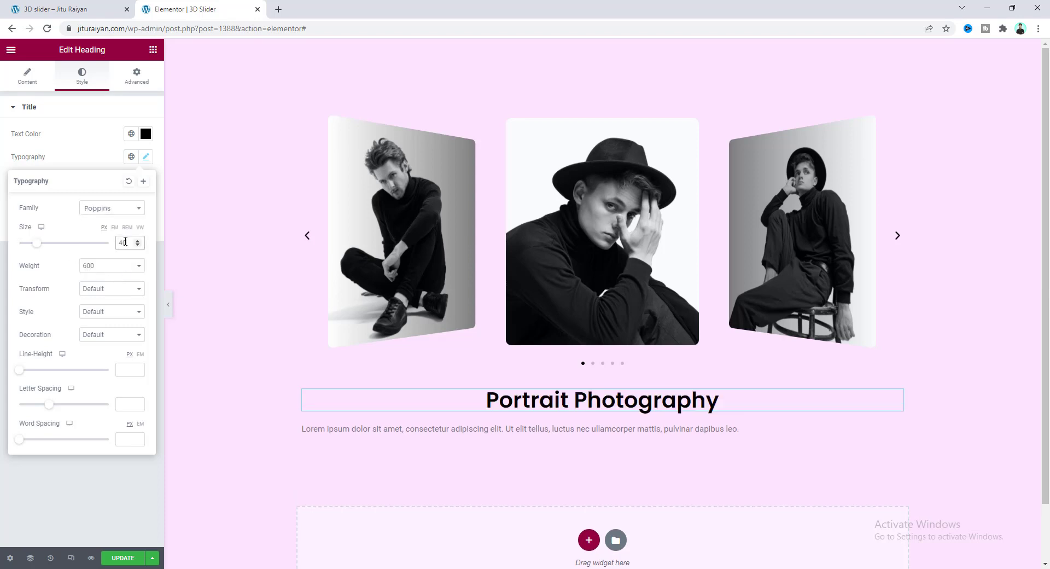
{"action": "left_click", "coordinate": [101, 266]}
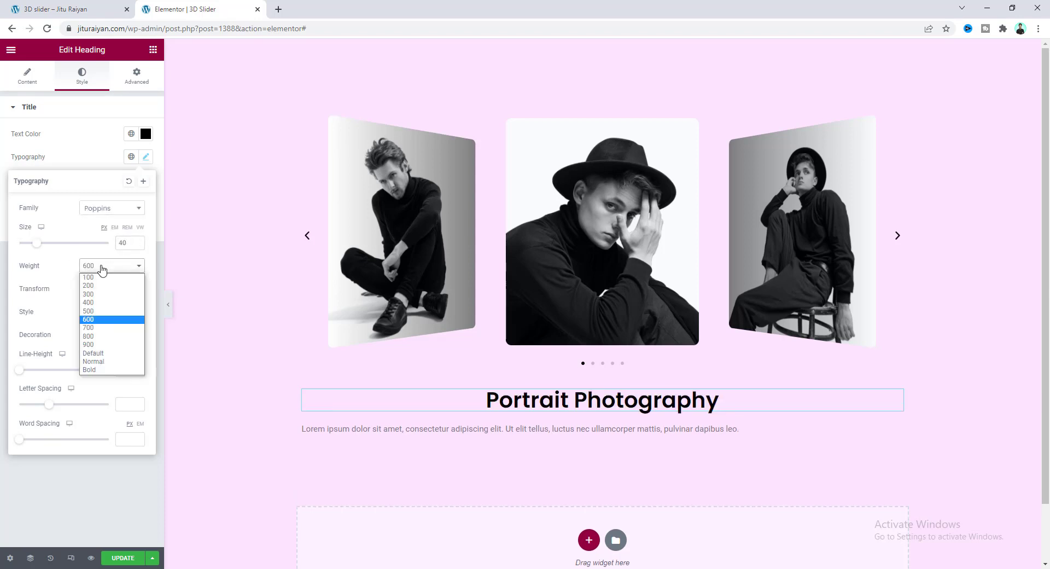
{"action": "left_click", "coordinate": [101, 328]}
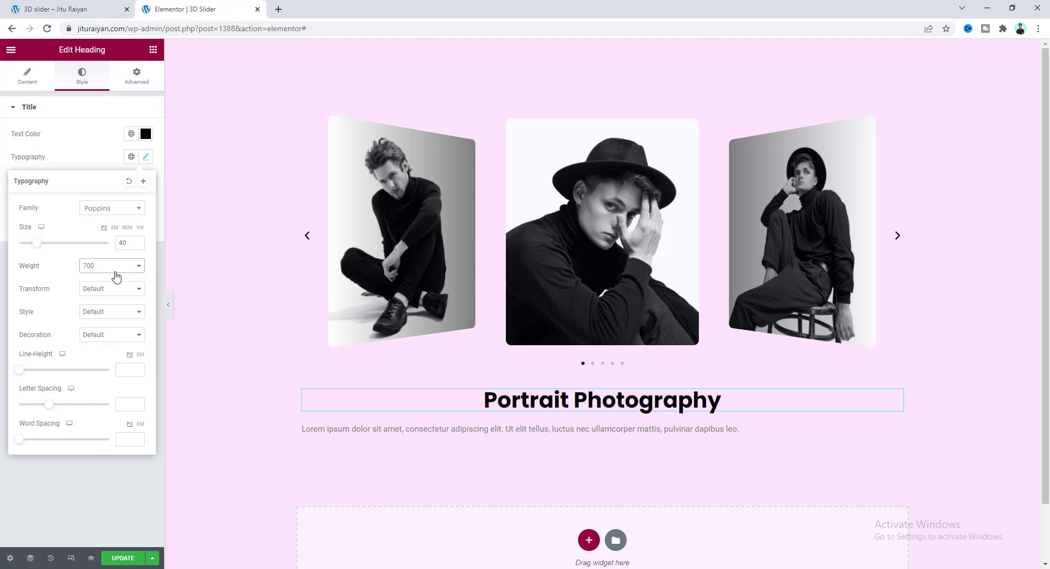
Center the lorem ipsum paragraph below the heading and set its text color to black
{"action": "left_click", "coordinate": [408, 428]}
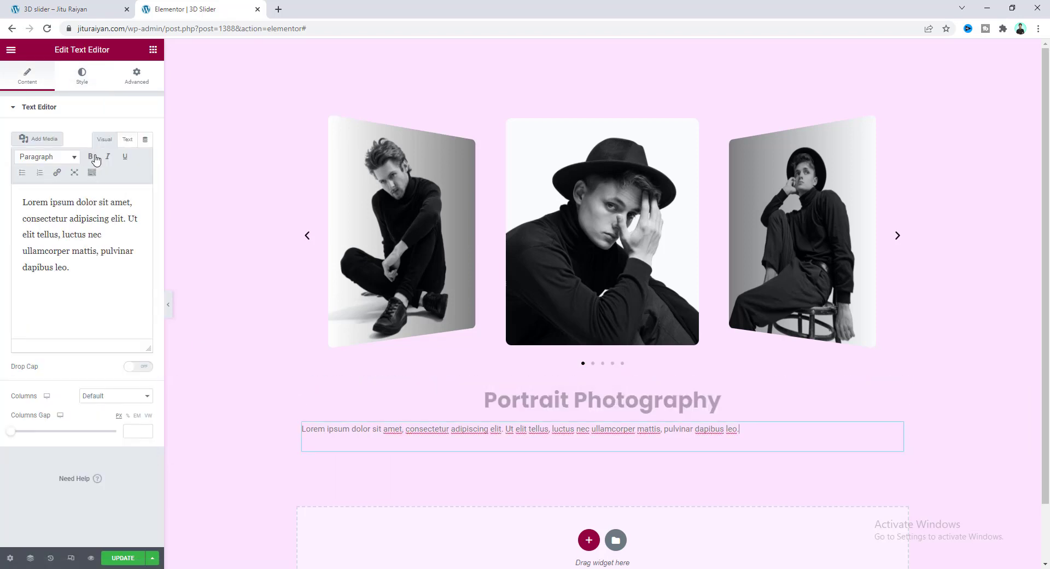
{"action": "left_click", "coordinate": [83, 78]}
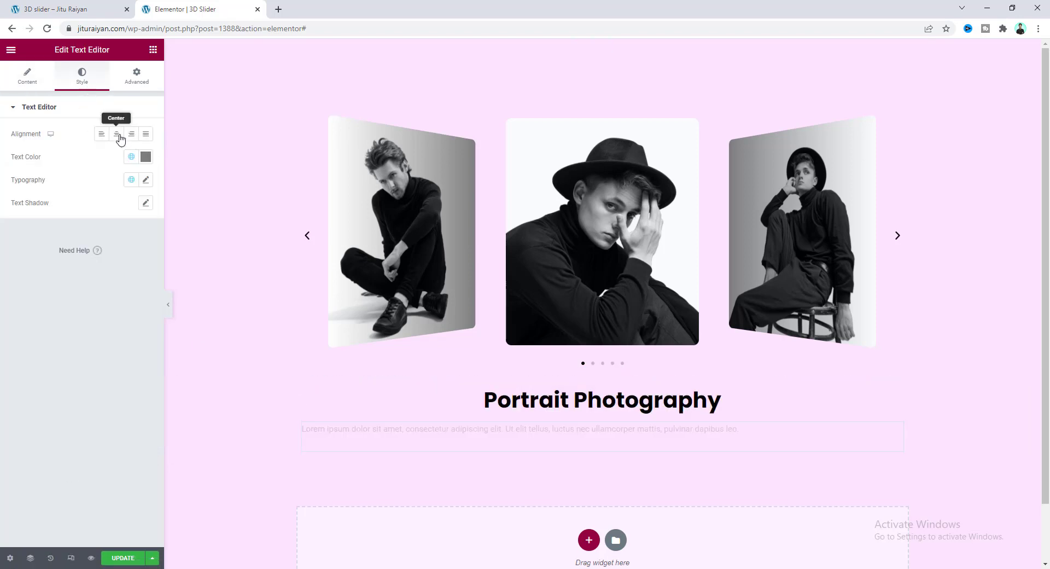
{"action": "left_click", "coordinate": [117, 134]}
{"action": "left_click", "coordinate": [146, 156]}
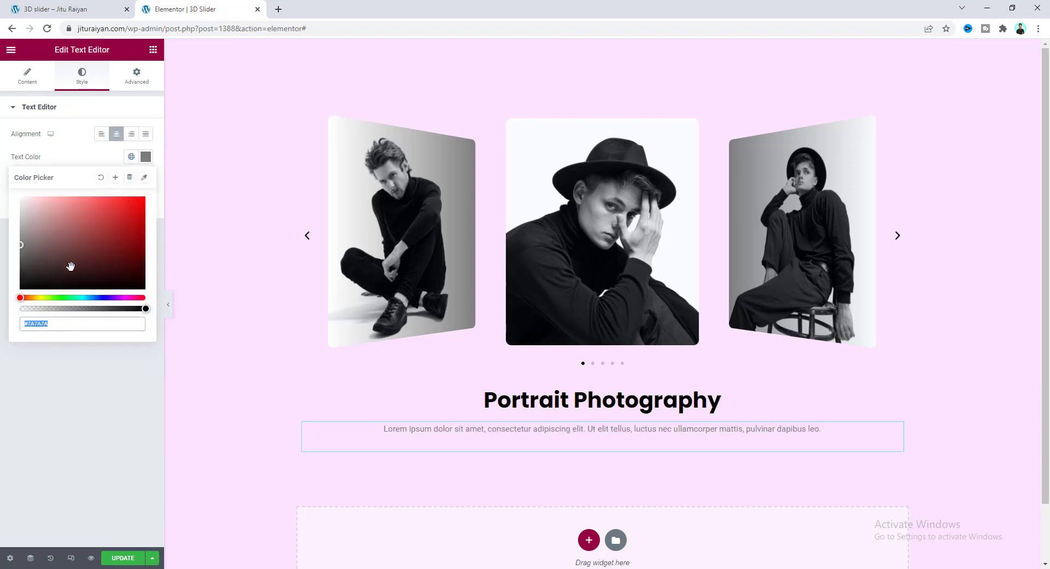
{"action": "left_click_drag", "start_coordinate": [71, 267], "coordinate": [3, 303]}
{"action": "left_click", "coordinate": [68, 164]}
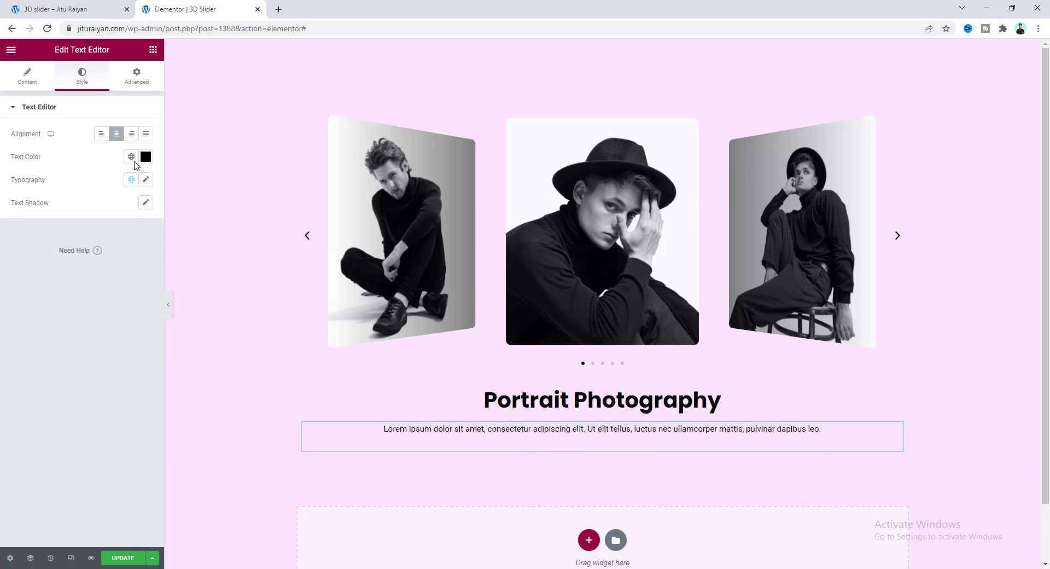
Give the lorem ipsum paragraph a custom width of 360 px
{"action": "left_click", "coordinate": [136, 74]}
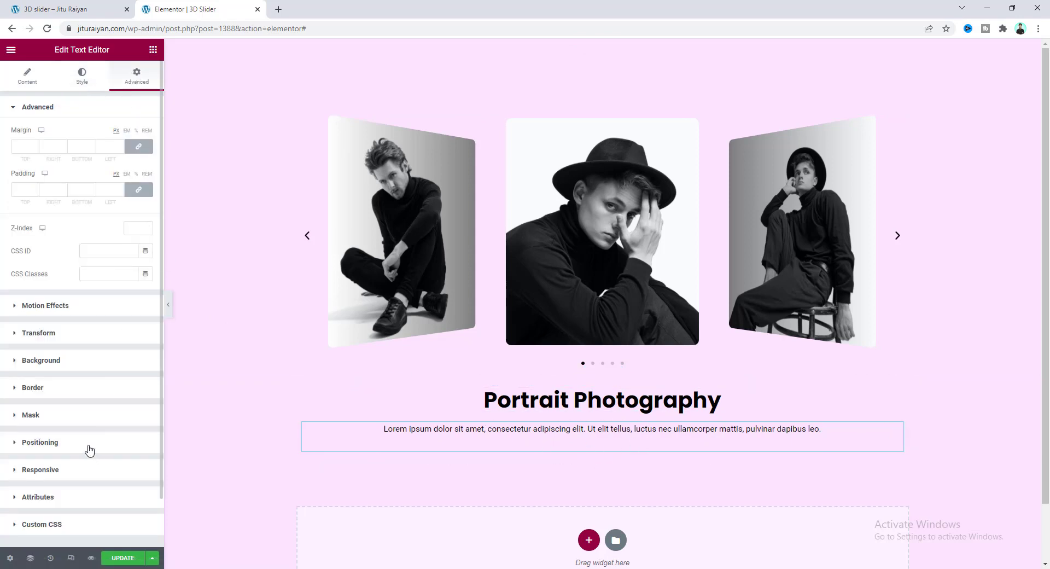
{"action": "left_click", "coordinate": [87, 447]}
{"action": "left_click", "coordinate": [115, 304]}
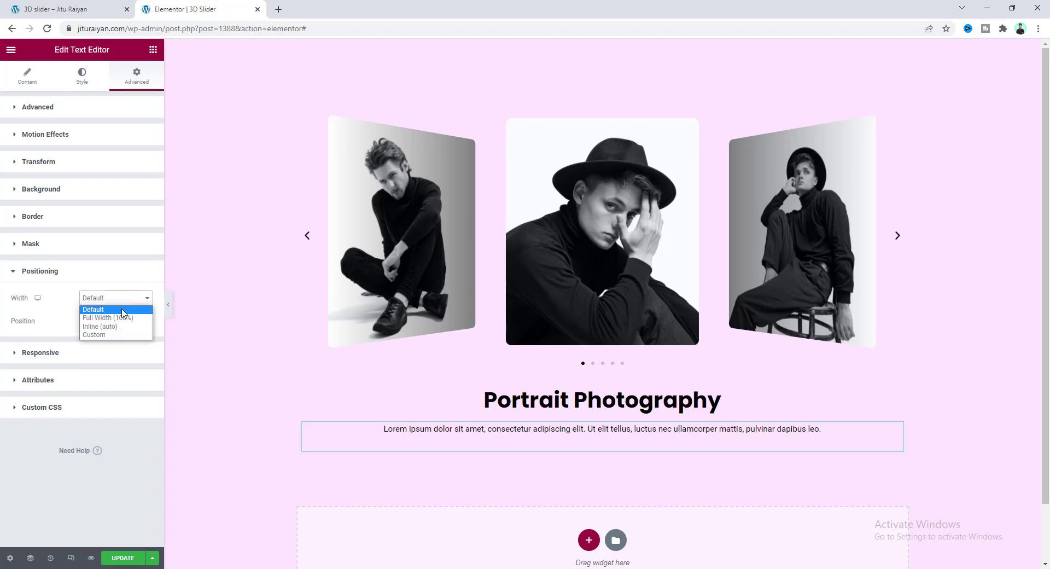
{"action": "left_click", "coordinate": [96, 331]}
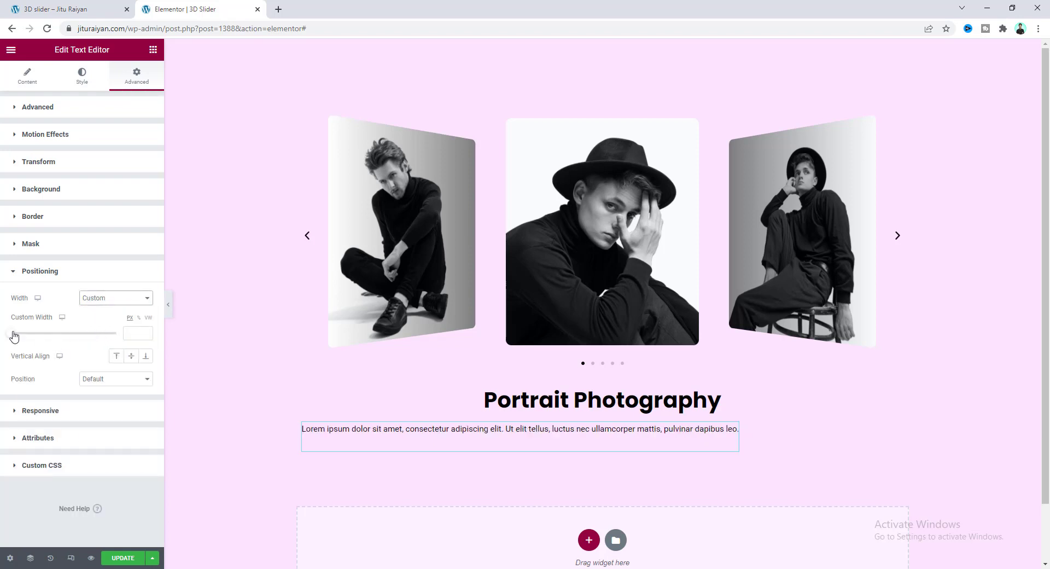
{"action": "left_click_drag", "start_coordinate": [12, 334], "coordinate": [45, 340]}
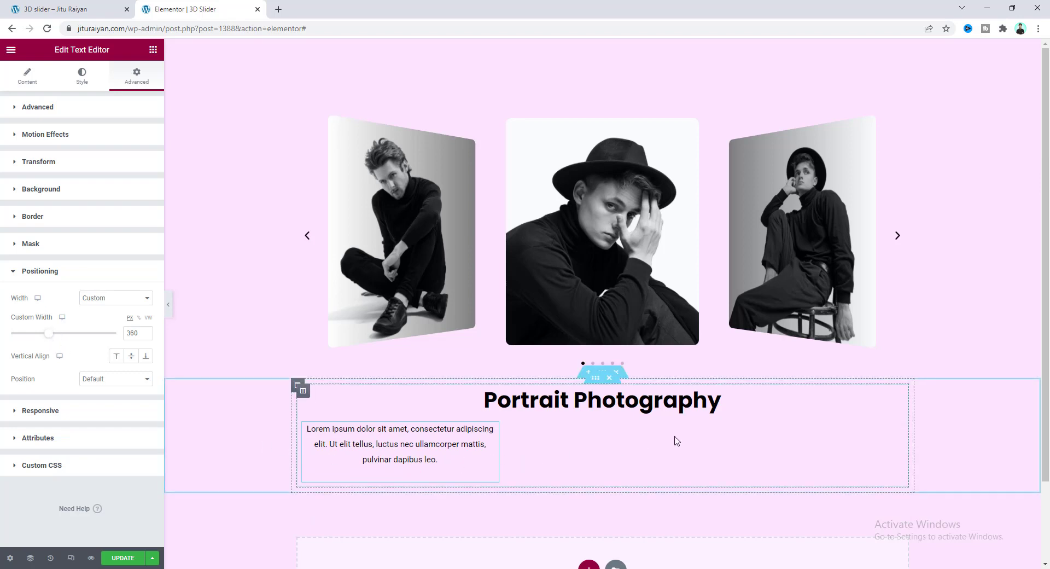
Set the horizontal alignment of the column holding the heading and paragraph to Center
{"action": "left_click", "coordinate": [303, 392]}
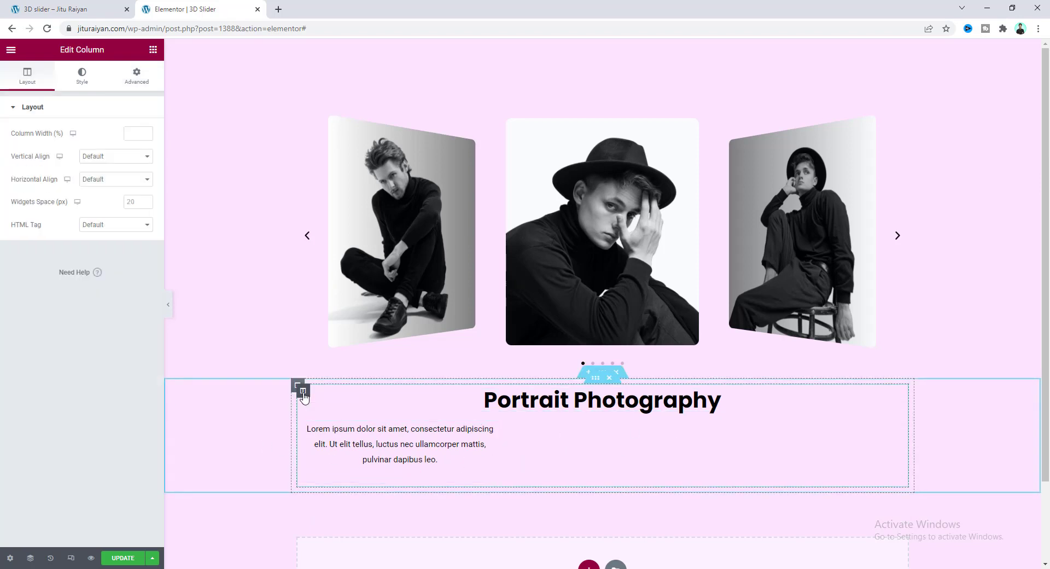
{"action": "left_click", "coordinate": [116, 180]}
{"action": "left_click", "coordinate": [120, 208]}
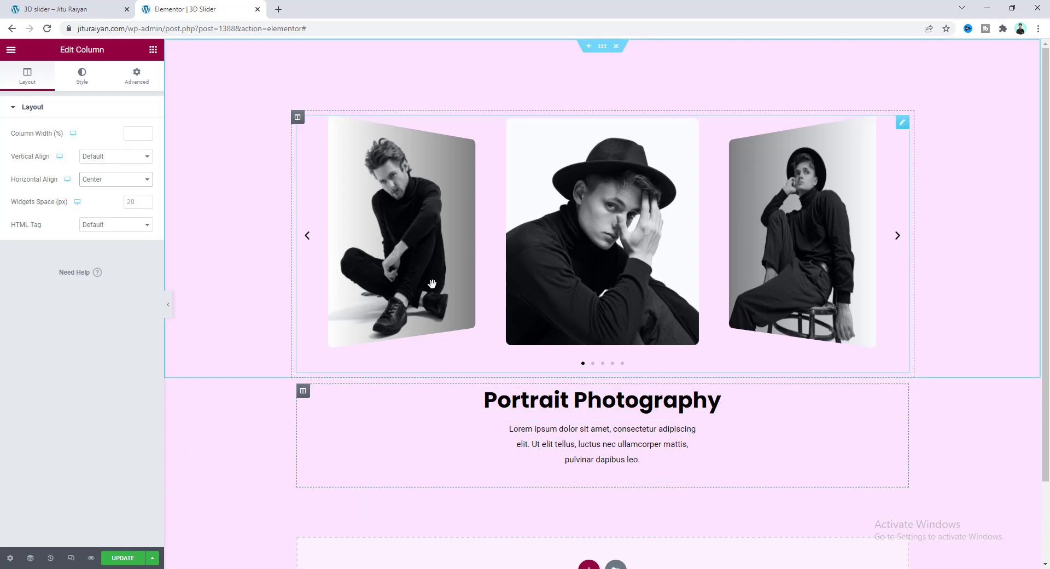
Duplicate the inner section containing the heading and paragraph four times to make five captions
{"action": "scroll", "coordinate": [702, 250], "scroll_direction": "down", "scroll_amount": 2}
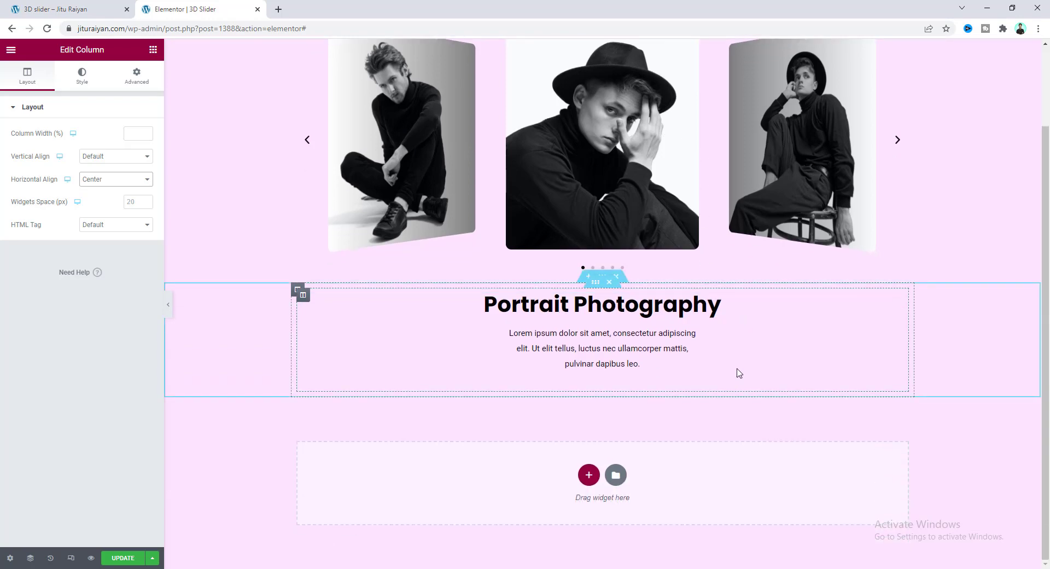
{"action": "right_click", "coordinate": [596, 285]}
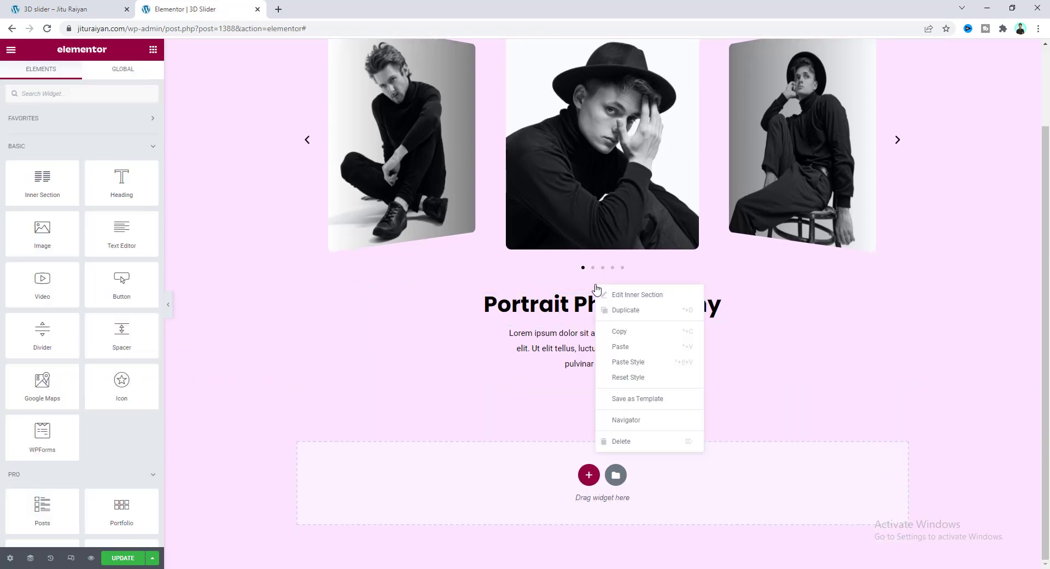
{"action": "left_click", "coordinate": [627, 311]}
{"action": "right_click", "coordinate": [596, 393]}
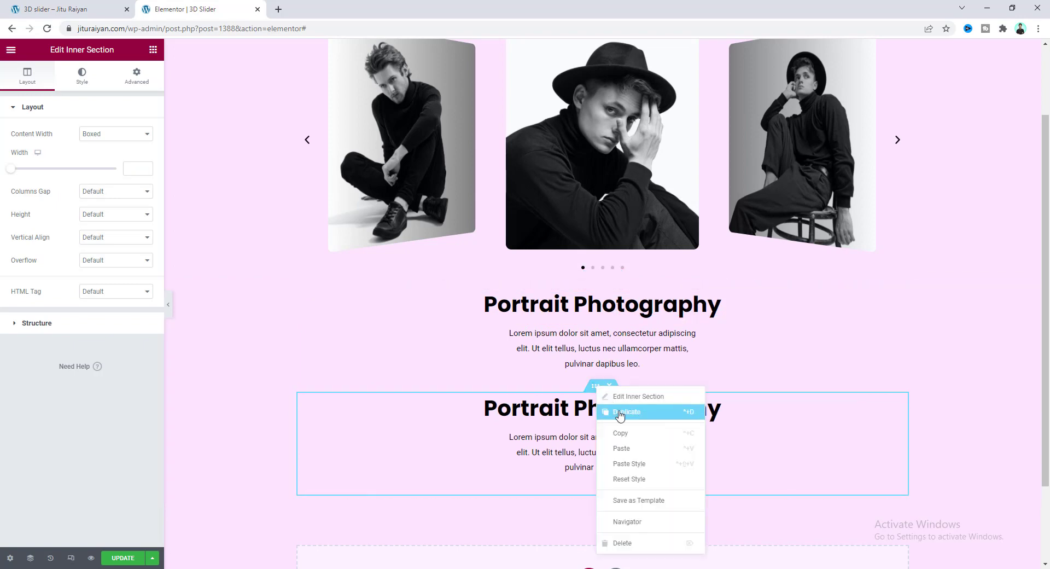
{"action": "left_click", "coordinate": [612, 417]}
{"action": "right_click", "coordinate": [596, 393]}
{"action": "left_click", "coordinate": [612, 417]}
{"action": "right_click", "coordinate": [596, 393]}
{"action": "left_click", "coordinate": [613, 416]}
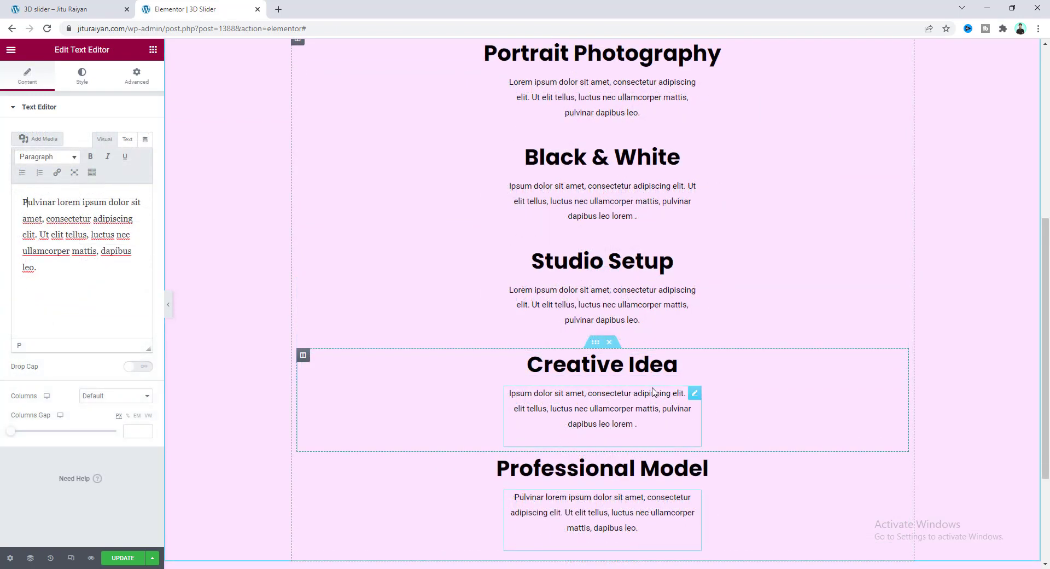
Paste custom CSS into the caption section that stacks its inner sections absolutely at opacity 0 and gives the active one opacity 1
{"action": "scroll", "coordinate": [652, 392], "scroll_direction": "up", "scroll_amount": 6}
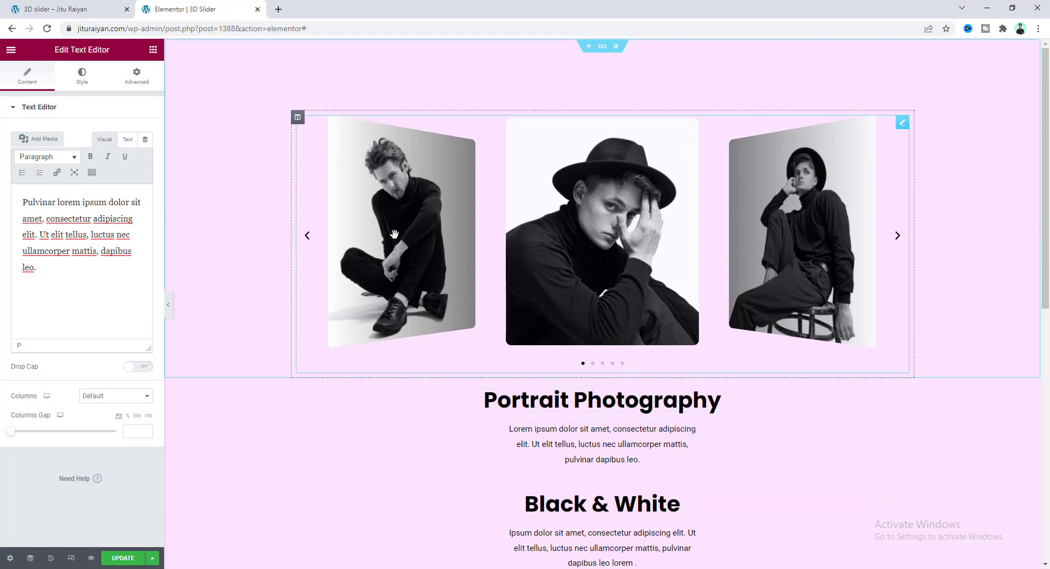
{"action": "scroll", "coordinate": [394, 212], "scroll_direction": "down", "scroll_amount": 1}
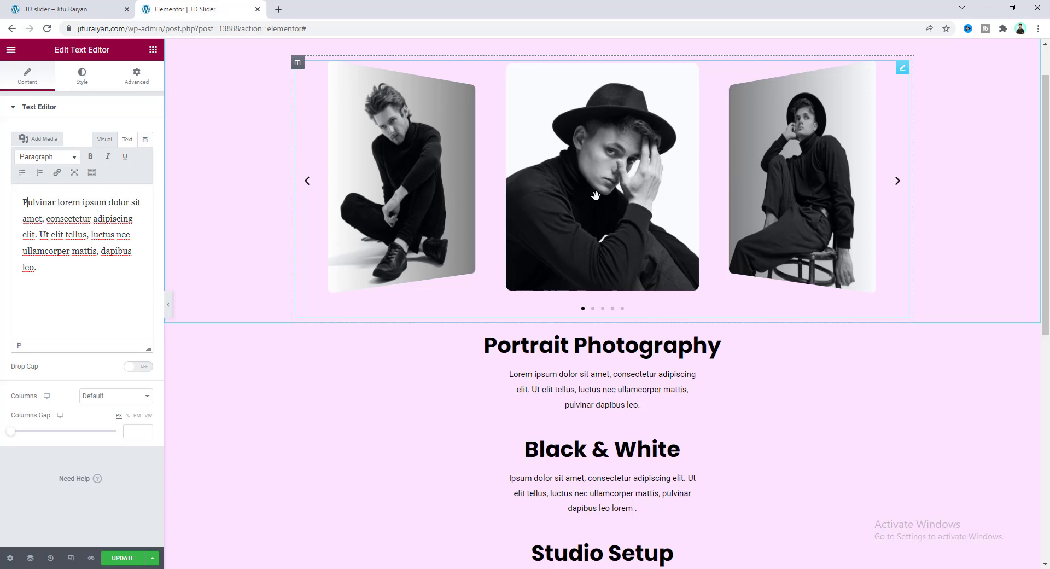
{"action": "scroll", "coordinate": [885, 486], "scroll_direction": "down", "scroll_amount": 2}
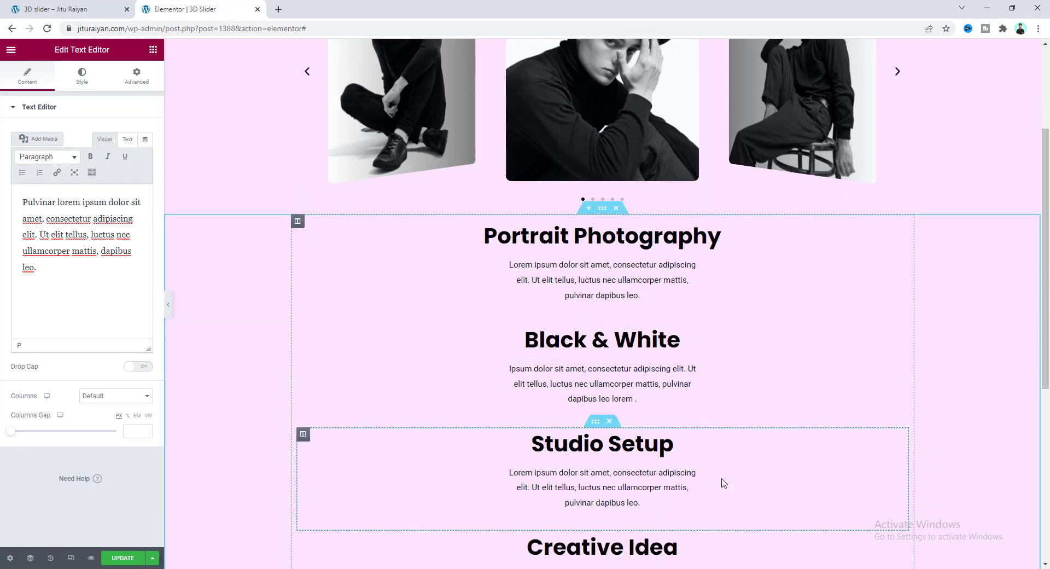
{"action": "scroll", "coordinate": [787, 470], "scroll_direction": "down", "scroll_amount": 2}
{"action": "scroll", "coordinate": [756, 385], "scroll_direction": "up", "scroll_amount": 1}
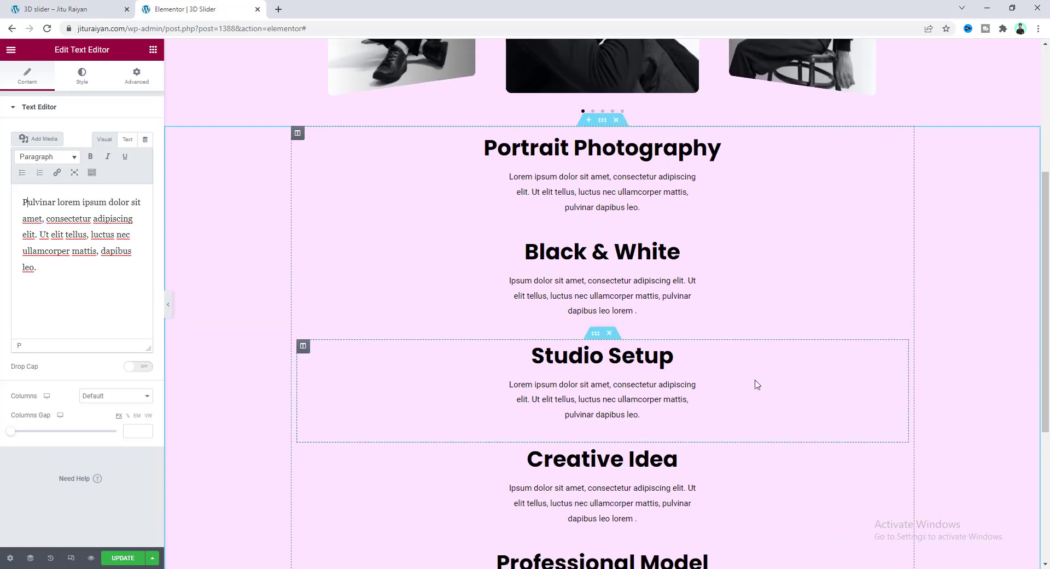
{"action": "scroll", "coordinate": [756, 385], "scroll_direction": "up", "scroll_amount": 2}
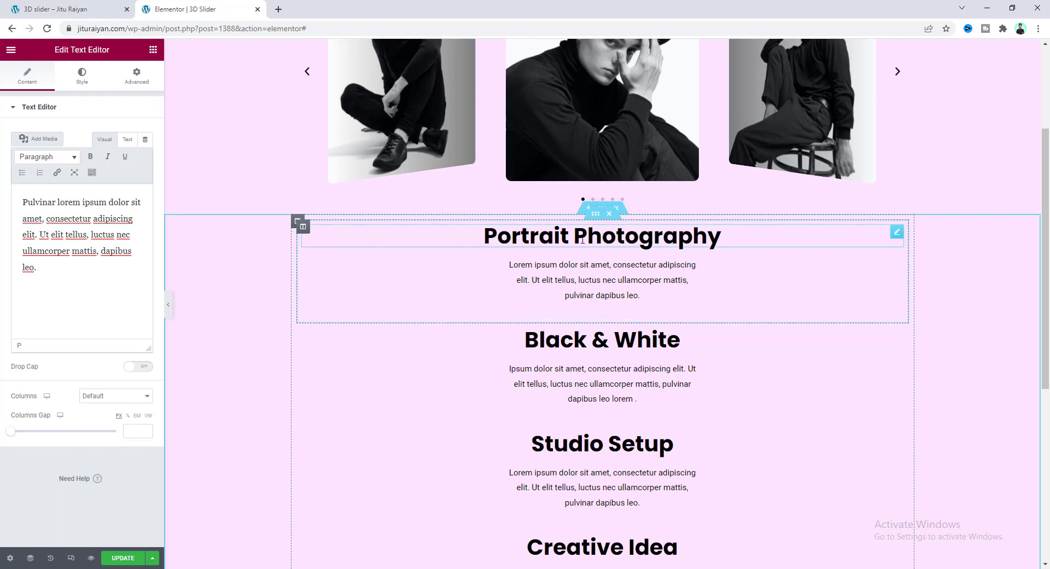
{"action": "left_click", "coordinate": [603, 208]}
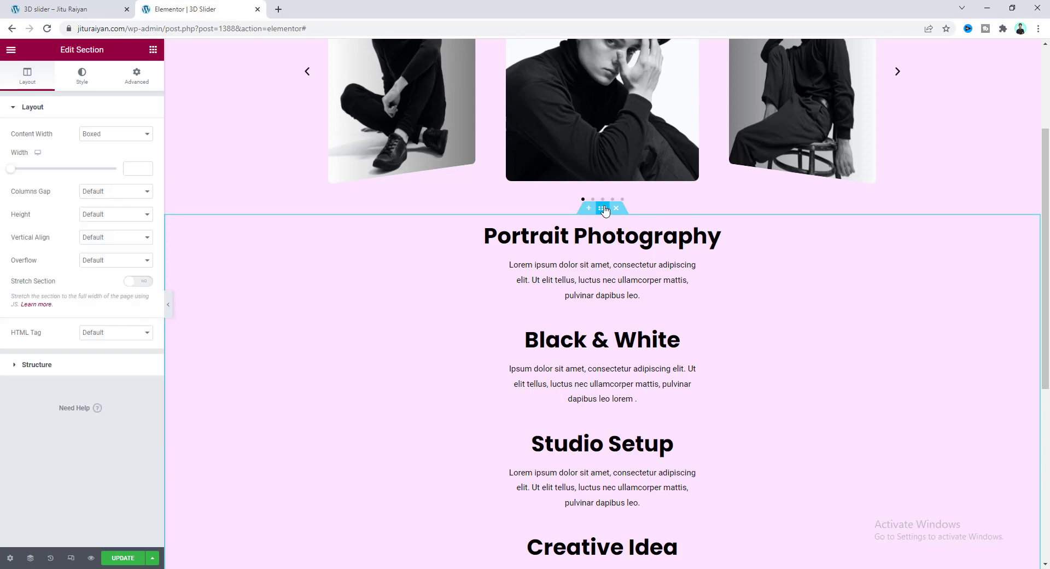
{"action": "left_click", "coordinate": [141, 83]}
{"action": "left_click", "coordinate": [100, 382]}
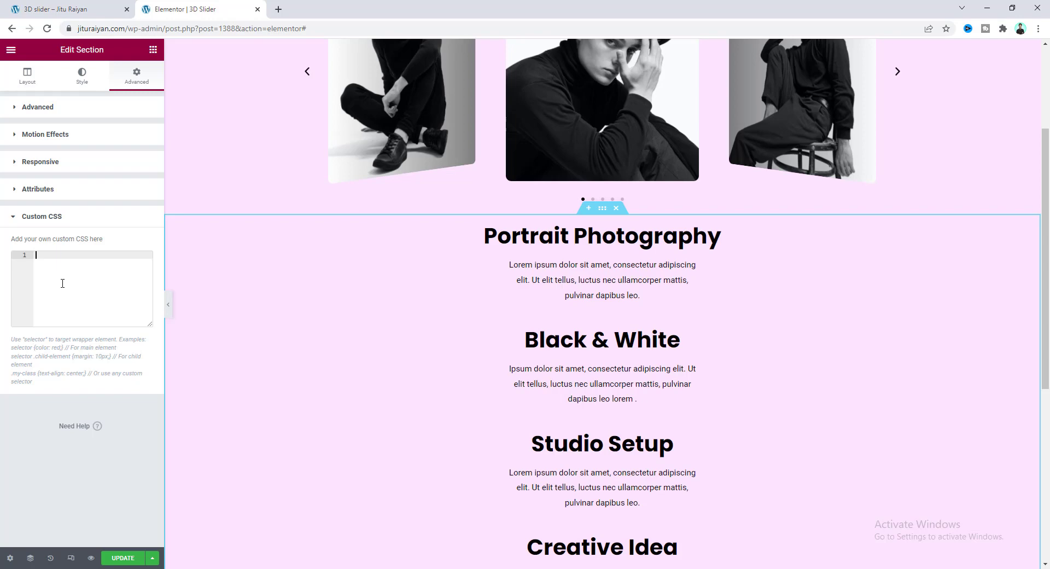
{"action": "key", "text": "ctrl+v"}
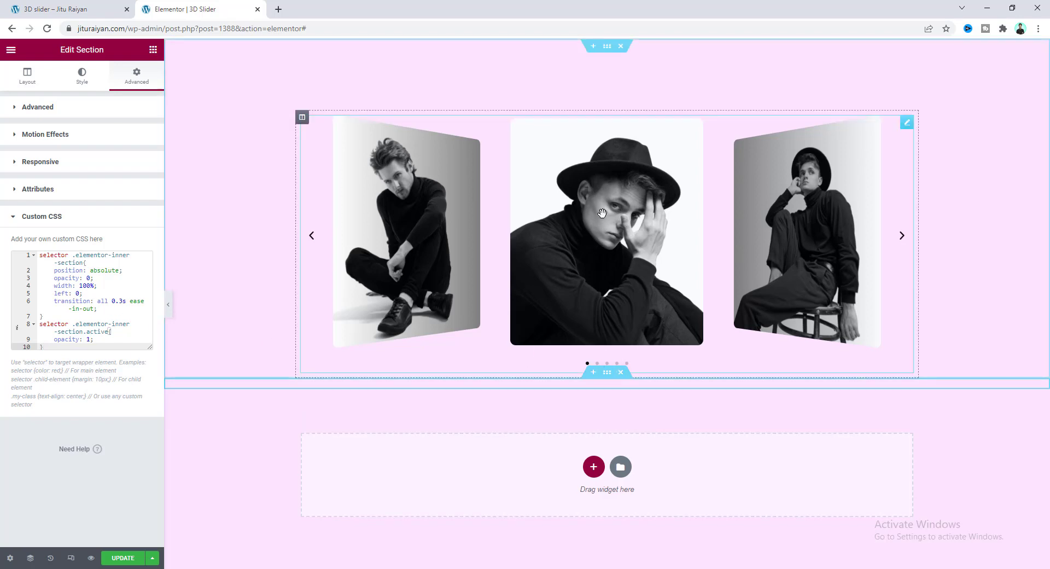
Assign the CSS class "slider" to the Media Carousel widget
{"action": "left_click", "coordinate": [762, 142]}
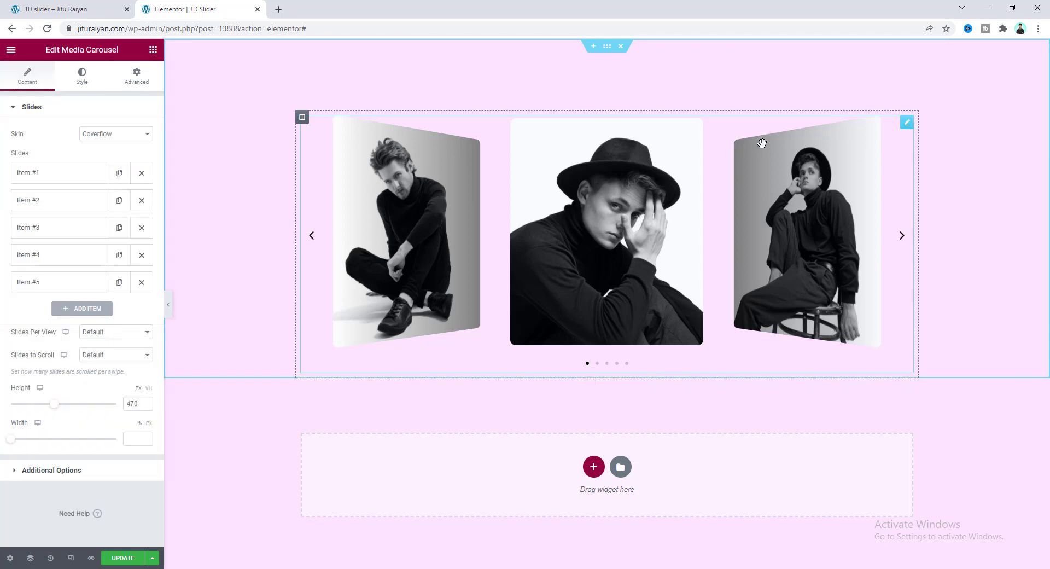
{"action": "left_click", "coordinate": [137, 77]}
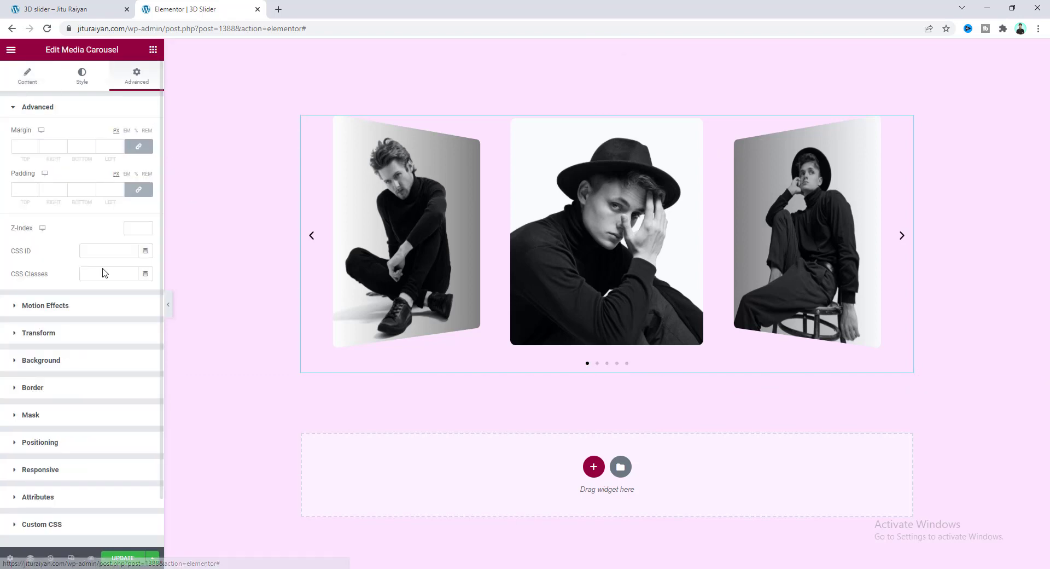
{"action": "left_click", "coordinate": [103, 273]}
{"action": "type", "text": "slider"}
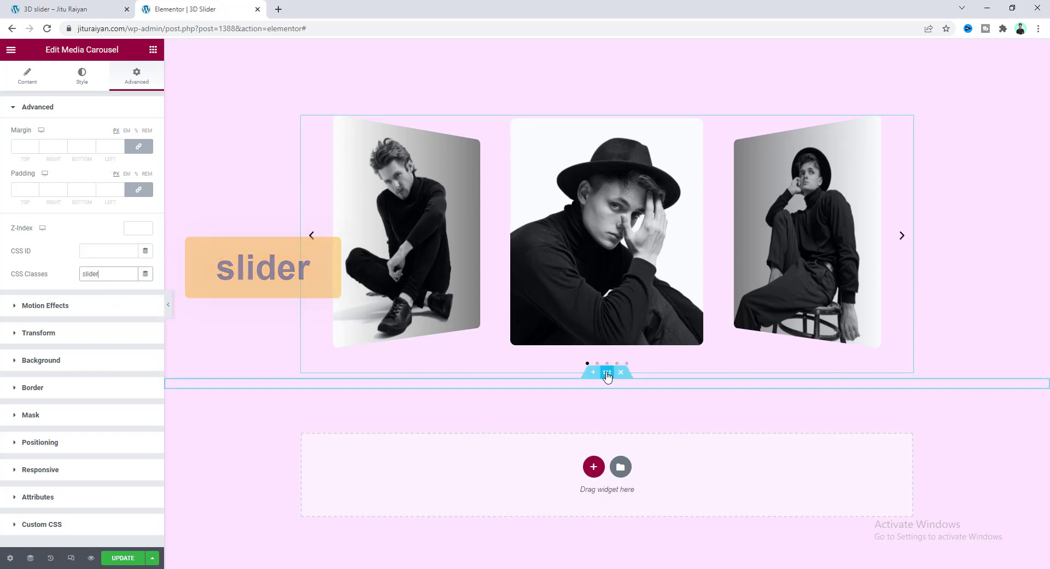
Assign the CSS class "slider-text" to the caption section below the carousel
{"action": "left_click", "coordinate": [605, 374]}
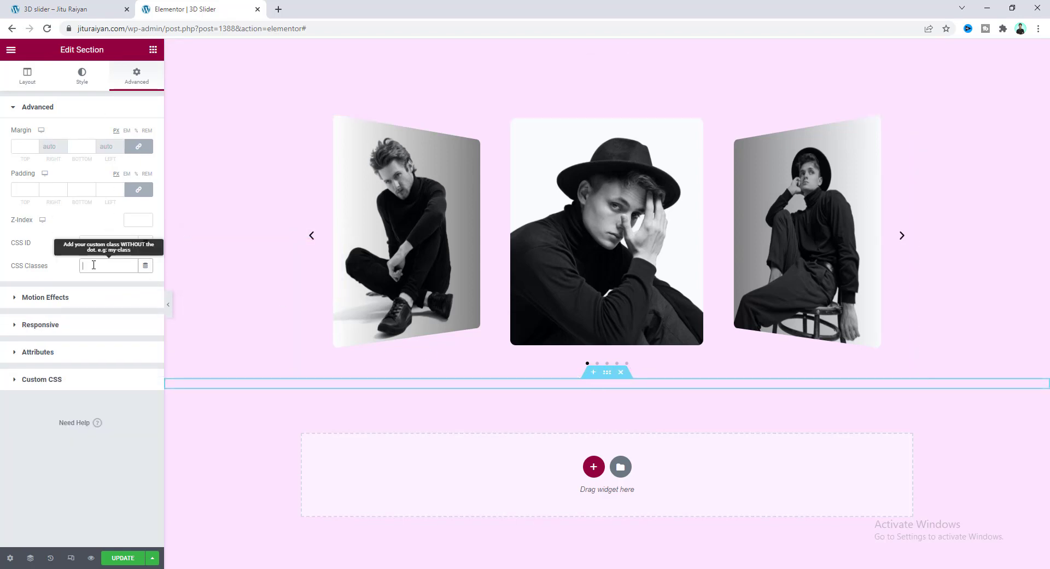
{"action": "type", "text": "slide"}
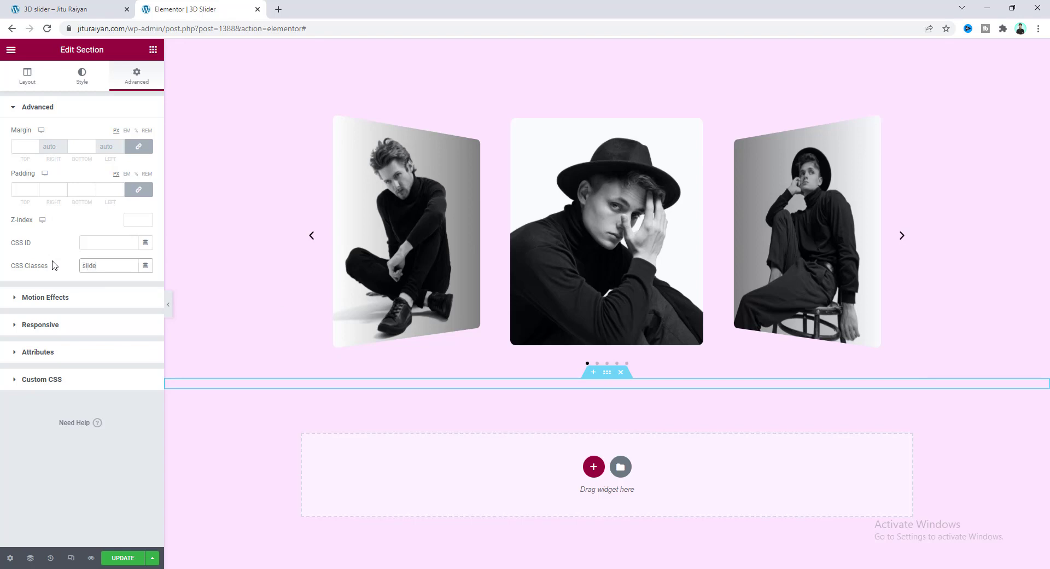
{"action": "type", "text": "r-text"}
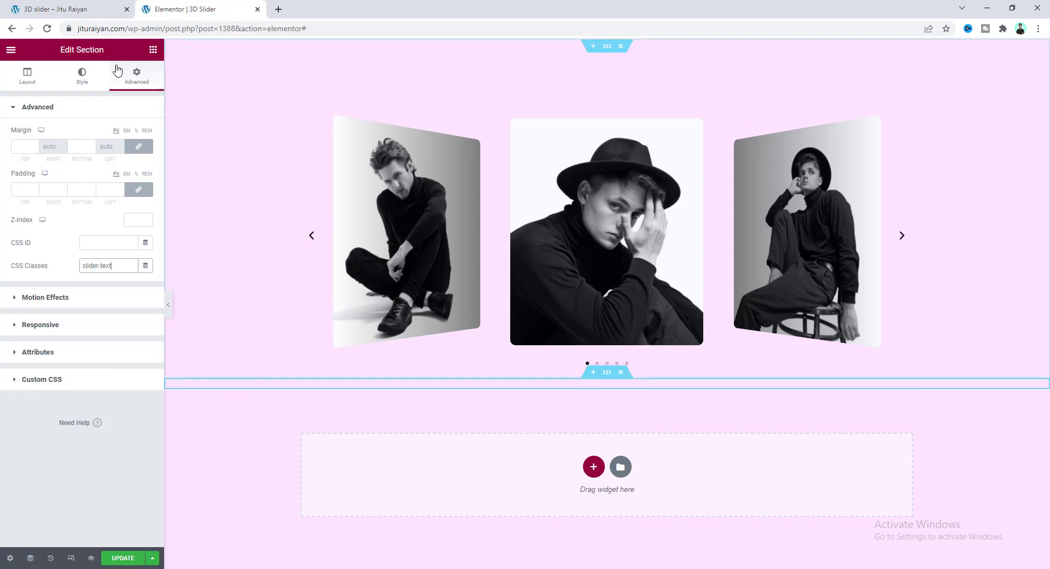
Add an HTML widget above the carousel and paste in the jQuery script that switches the active caption with the slides
{"action": "left_click", "coordinate": [153, 49]}
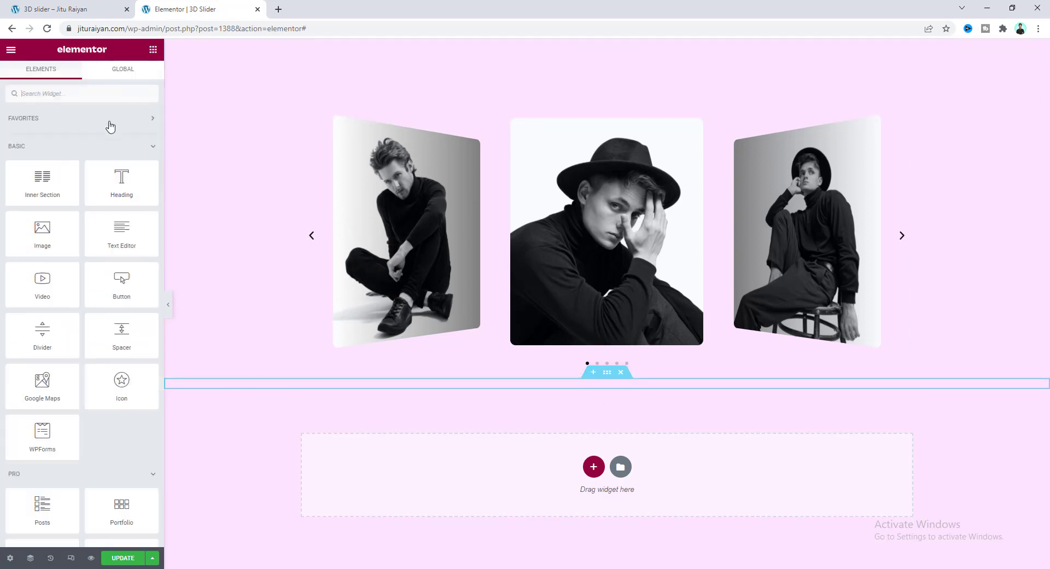
{"action": "left_click", "coordinate": [77, 94]}
{"action": "type", "text": "html"}
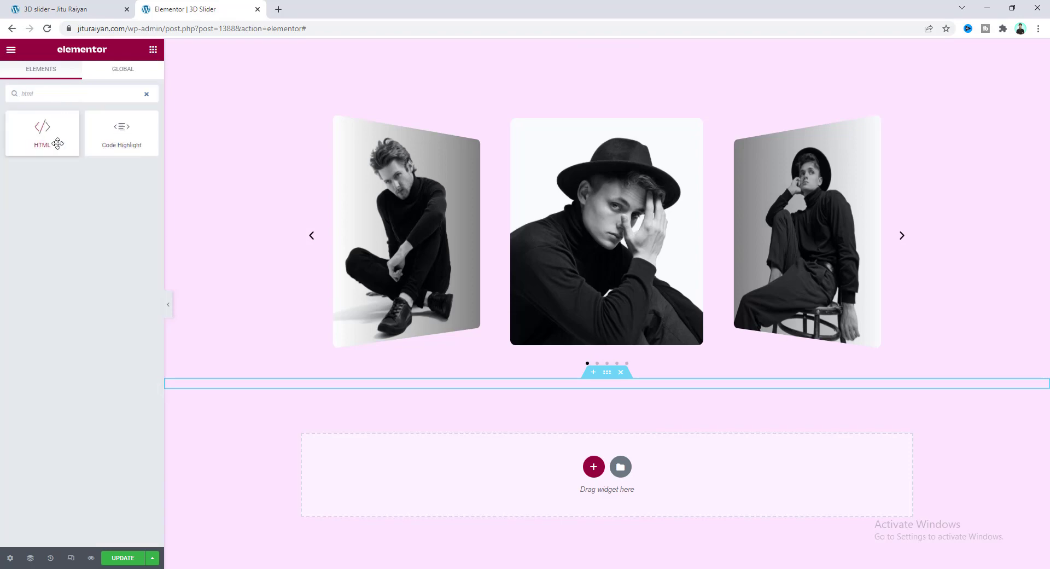
{"action": "left_click_drag", "start_coordinate": [39, 135], "coordinate": [524, 127]}
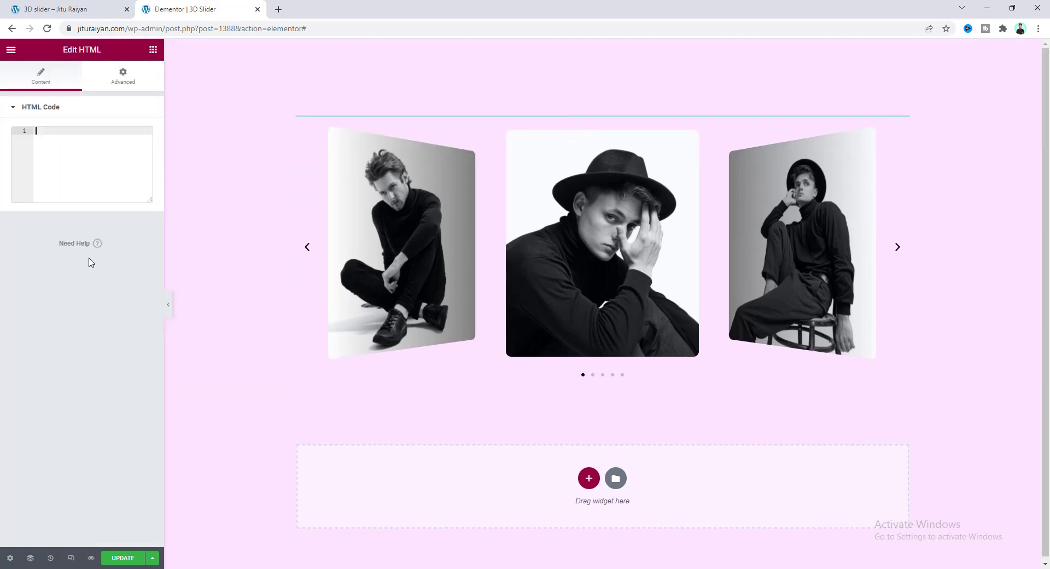
{"action": "key", "text": "ctrl+v"}
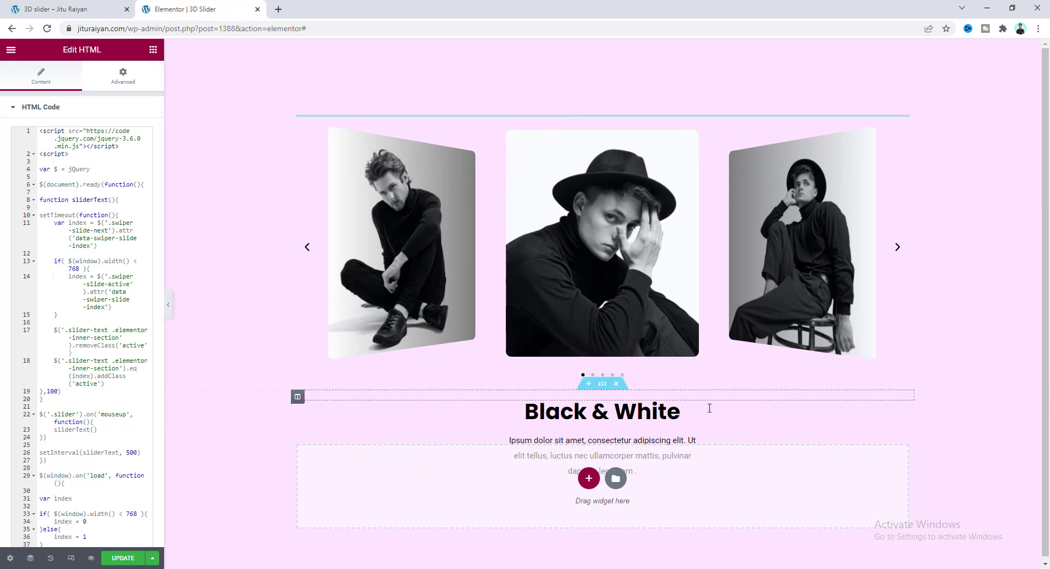
Advance the carousel through its slides to check that the heading and text below change with each image
{"action": "left_click", "coordinate": [900, 249]}
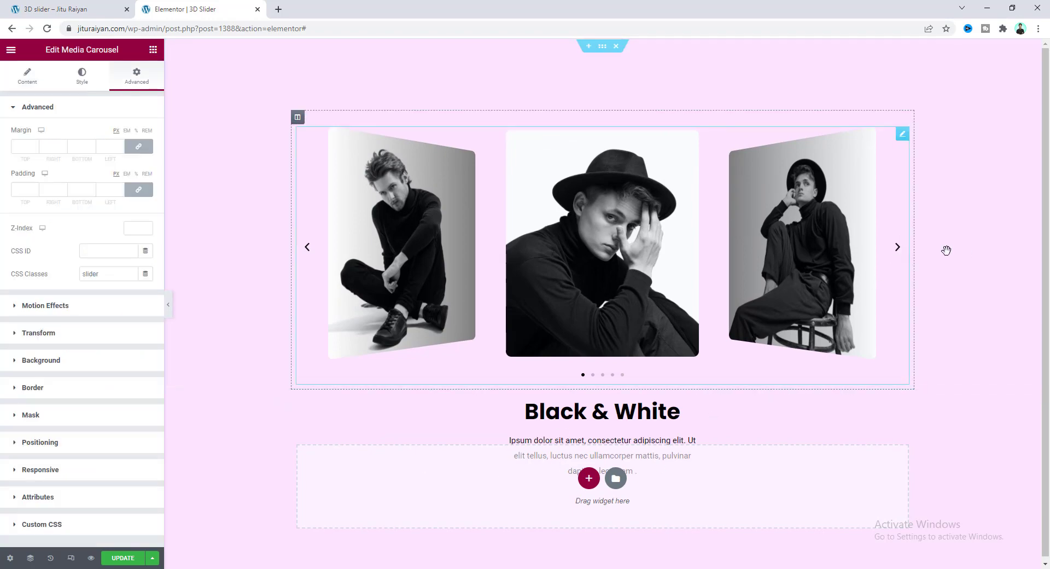
{"action": "left_click", "coordinate": [898, 246]}
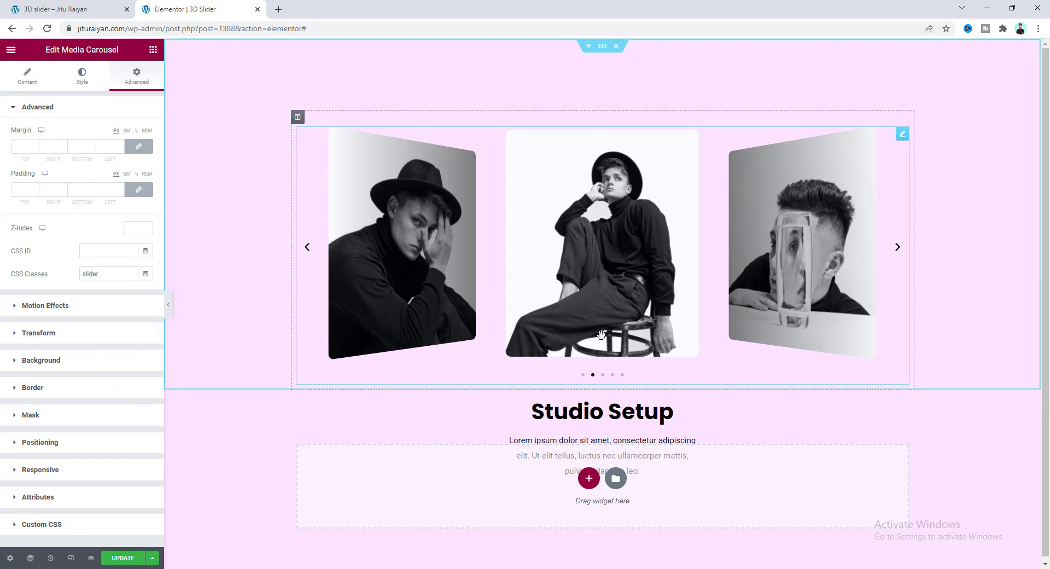
{"action": "left_click", "coordinate": [897, 247]}
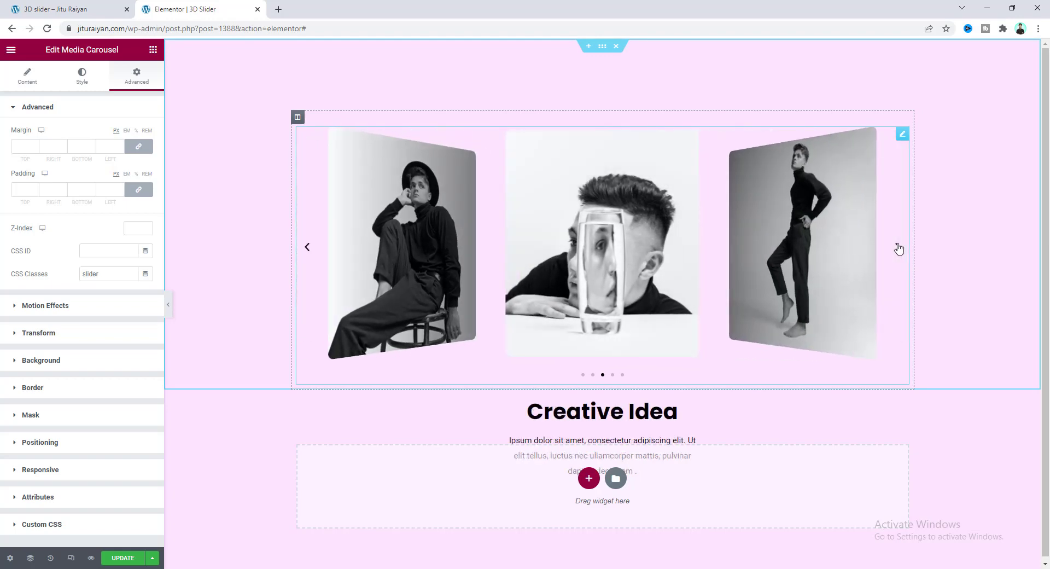
{"action": "left_click", "coordinate": [898, 247]}
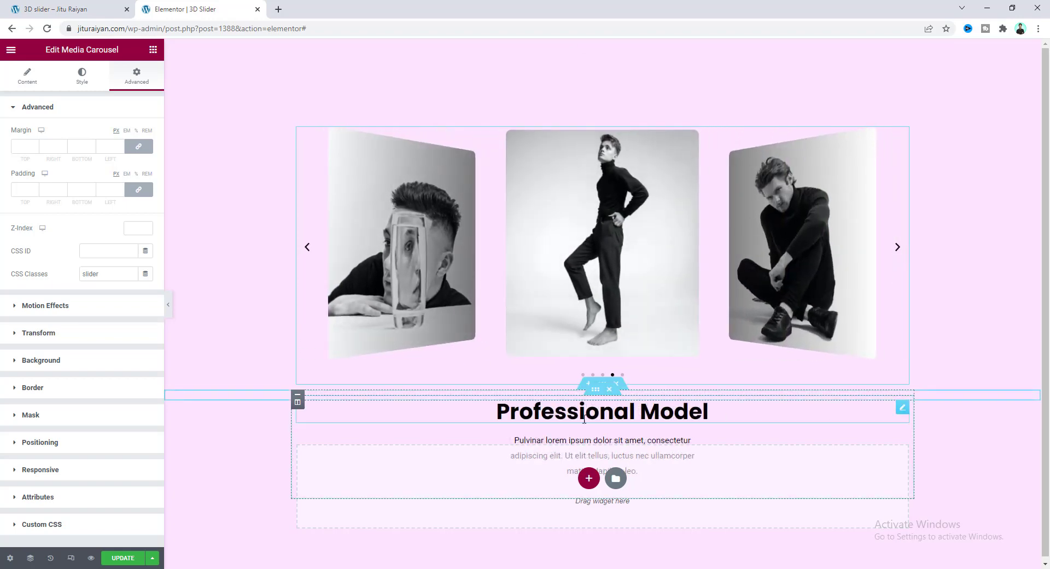
Give the caption section below the carousel a minimum height of 250 px and set its column position to Top
{"action": "left_click", "coordinate": [603, 384]}
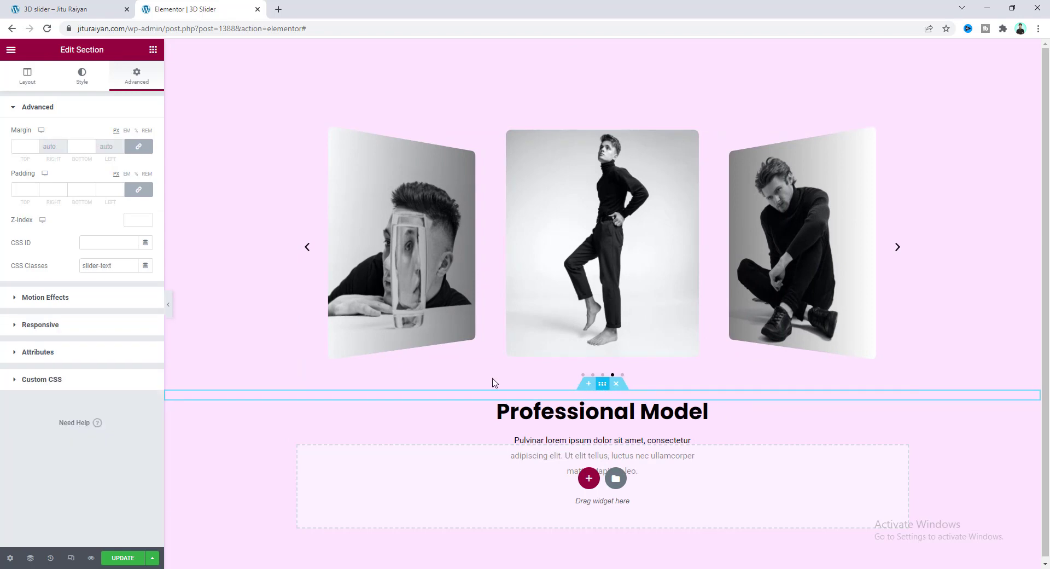
{"action": "left_click", "coordinate": [26, 77]}
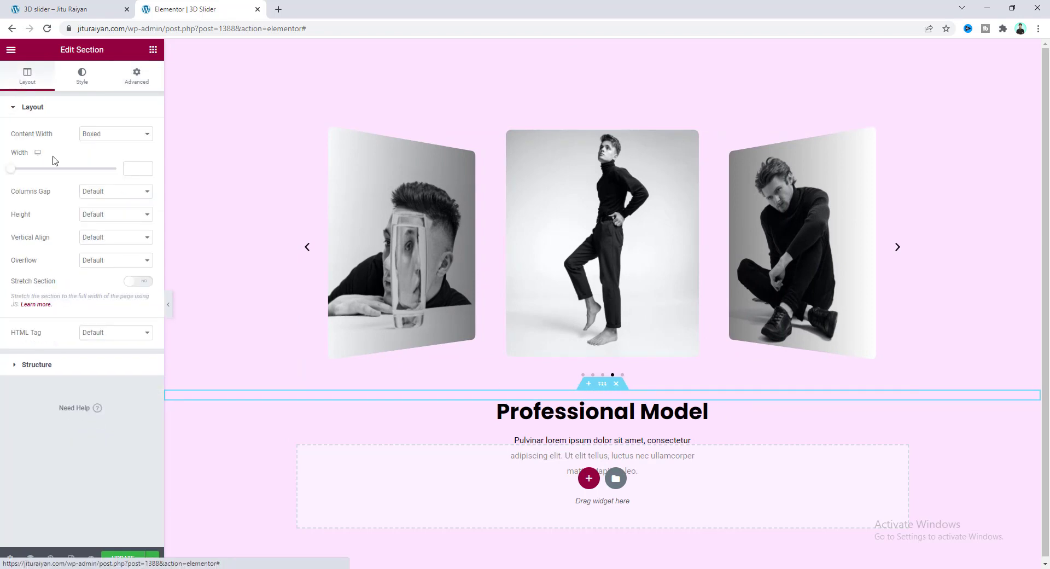
{"action": "left_click", "coordinate": [105, 219]}
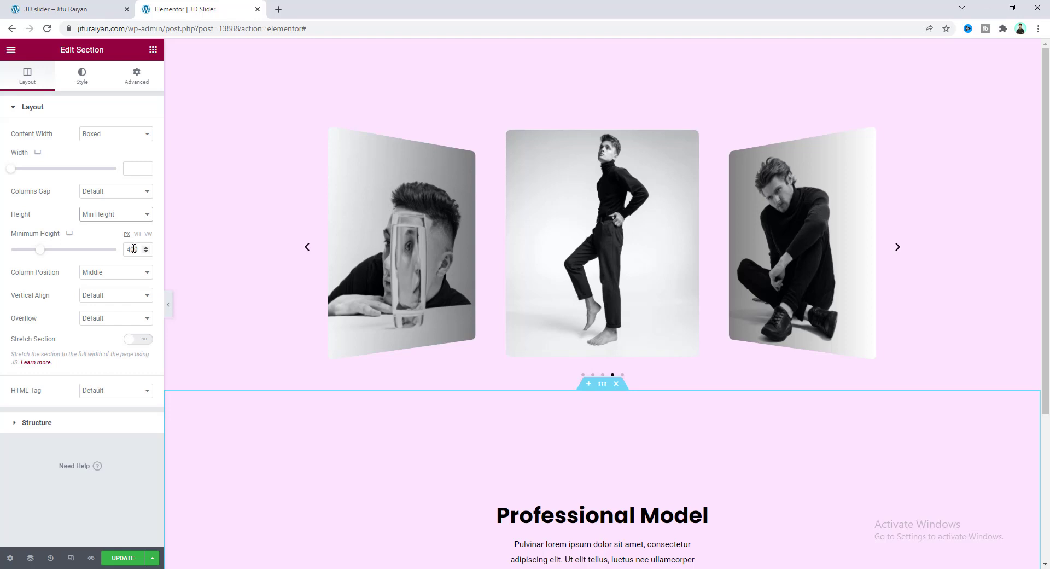
{"action": "double_click", "coordinate": [133, 249]}
{"action": "type", "text": "250"}
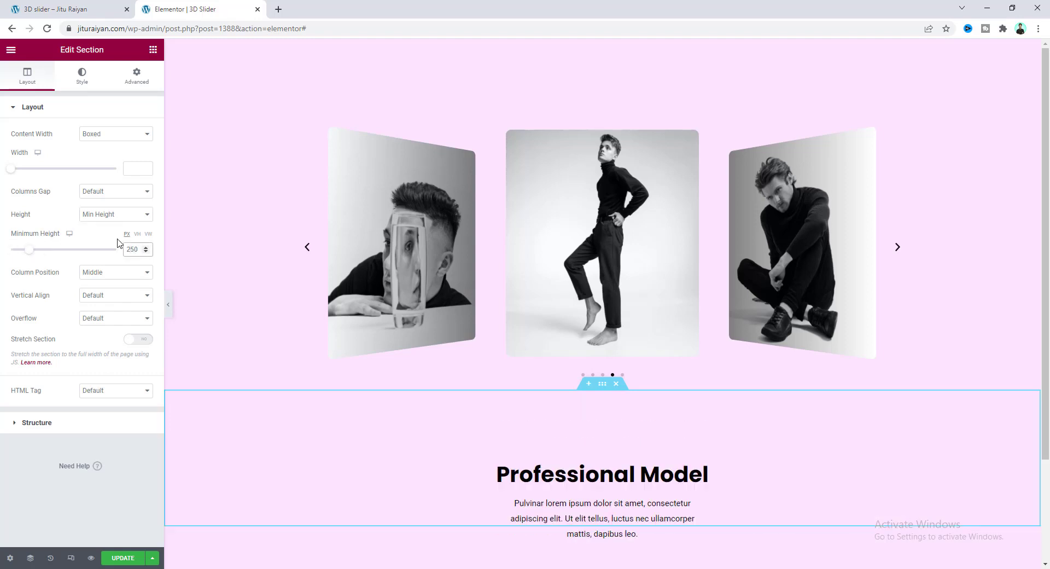
{"action": "left_click", "coordinate": [108, 276]}
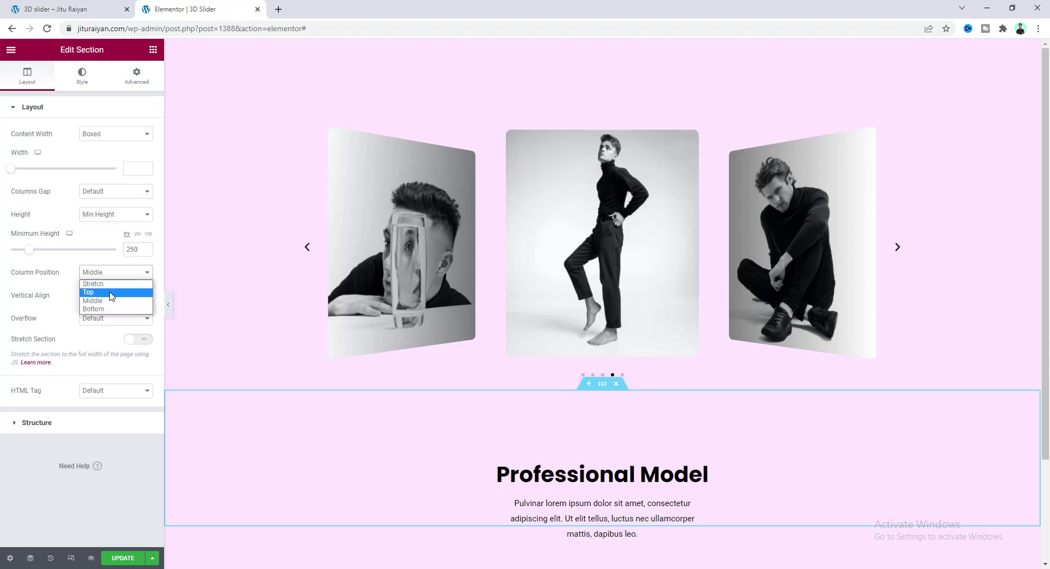
{"action": "left_click", "coordinate": [109, 294]}
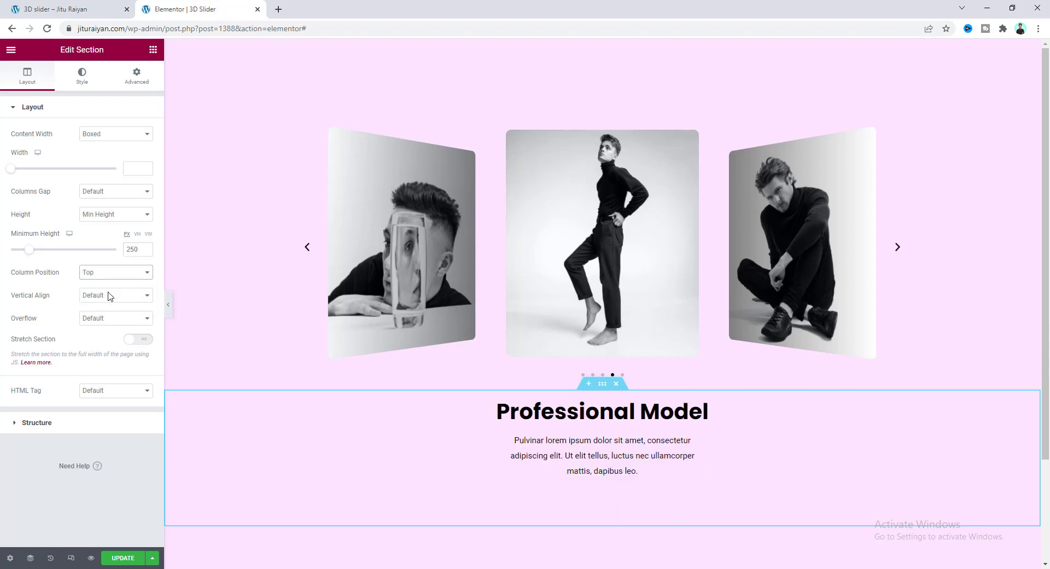
Step the carousel back through its slides to check the captions in the resized section
{"action": "left_click", "coordinate": [307, 248]}
{"action": "left_click", "coordinate": [306, 248]}
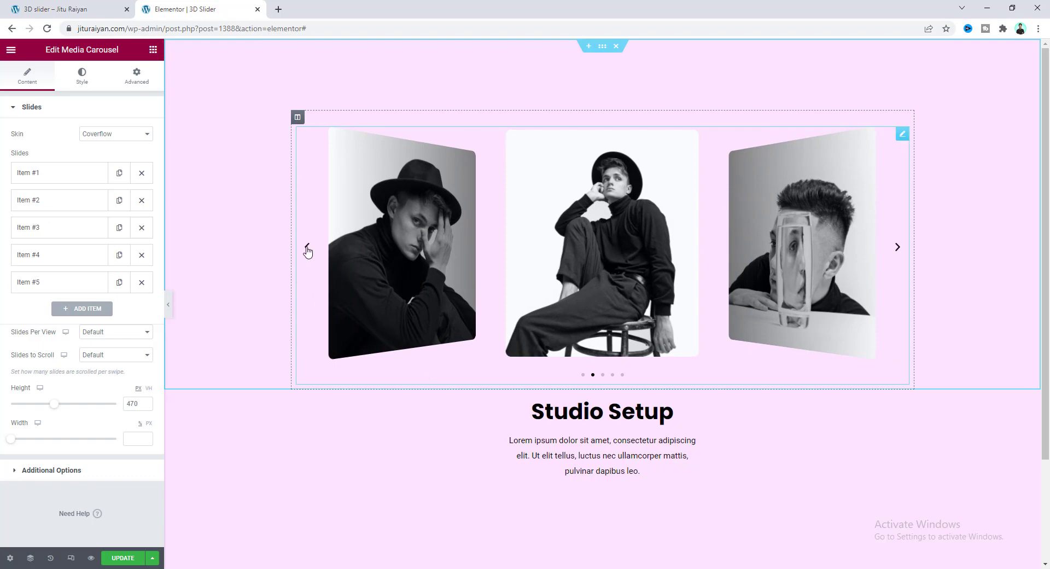
{"action": "left_click", "coordinate": [306, 248]}
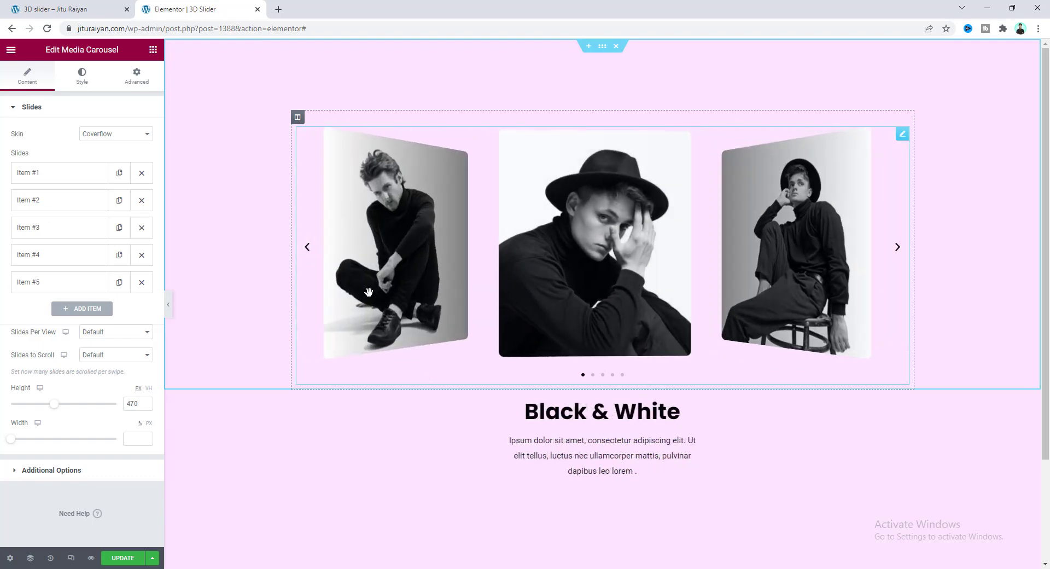
Switch to the tablet view, set the Media Carousel's slides per view to 3, and update the page
{"action": "left_click", "coordinate": [71, 558]}
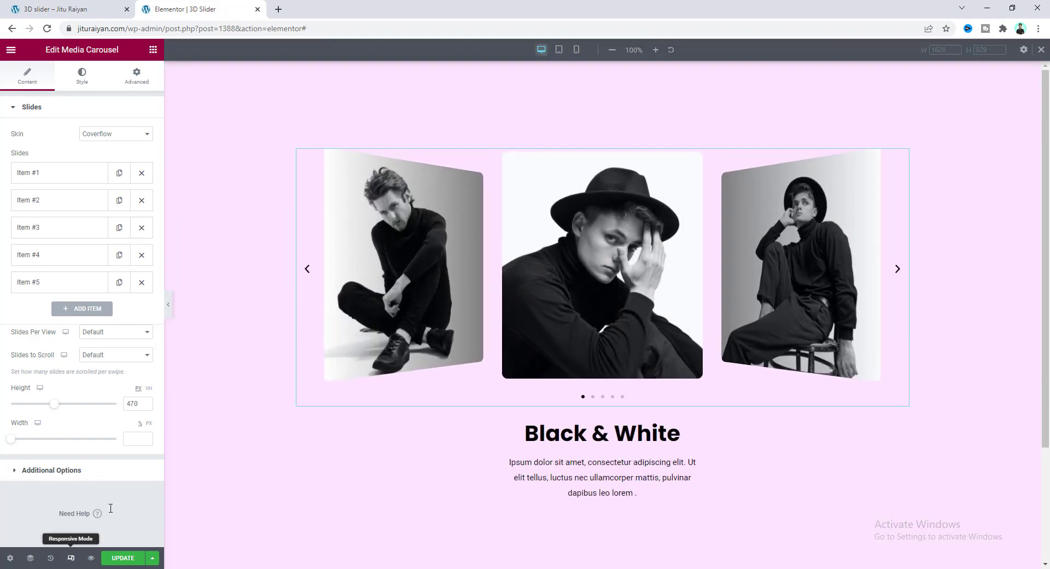
{"action": "left_click", "coordinate": [562, 52]}
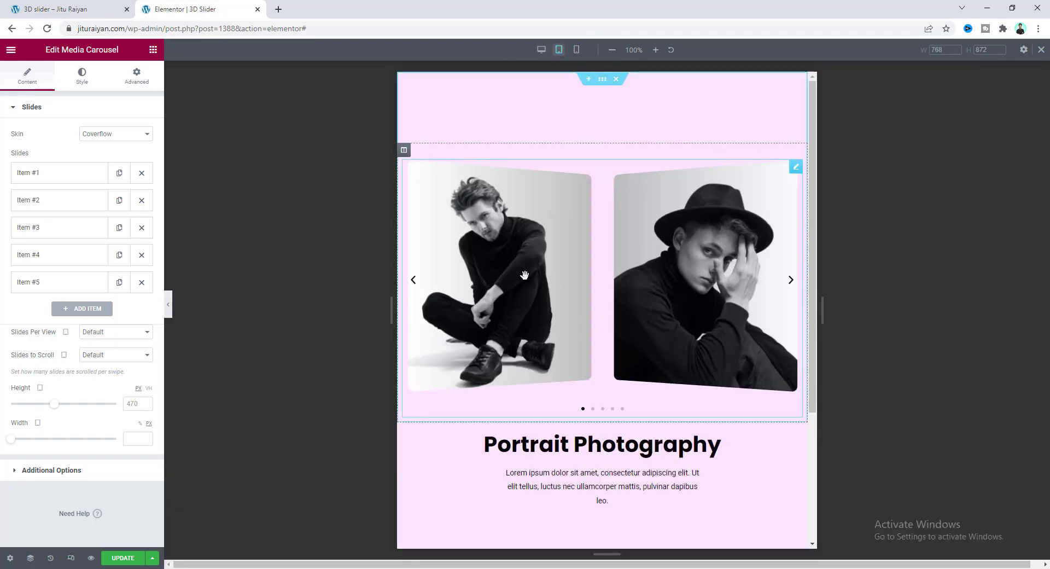
{"action": "left_click", "coordinate": [94, 332]}
{"action": "left_click", "coordinate": [94, 362]}
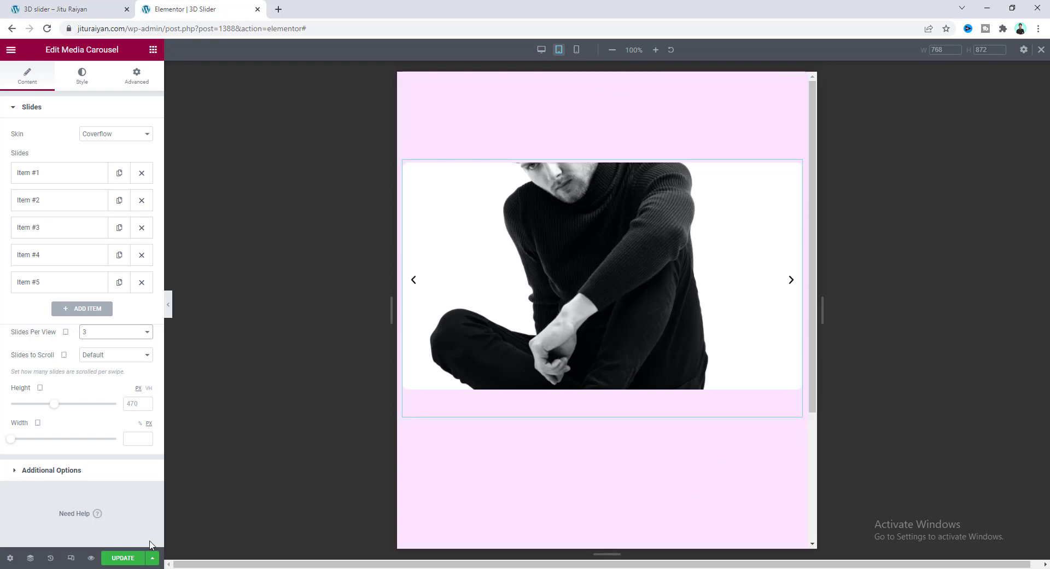
{"action": "left_click", "coordinate": [133, 558]}
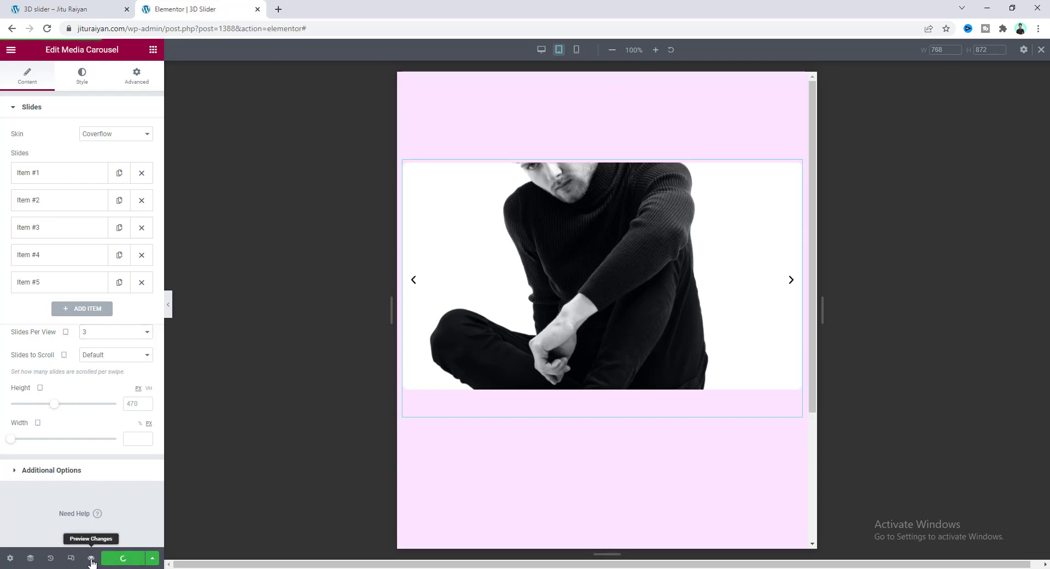
Preview the page in the browser's device emulation at a width of 800 and examine the slider and caption layout
{"action": "left_click", "coordinate": [91, 557]}
{"action": "right_click", "coordinate": [183, 239]}
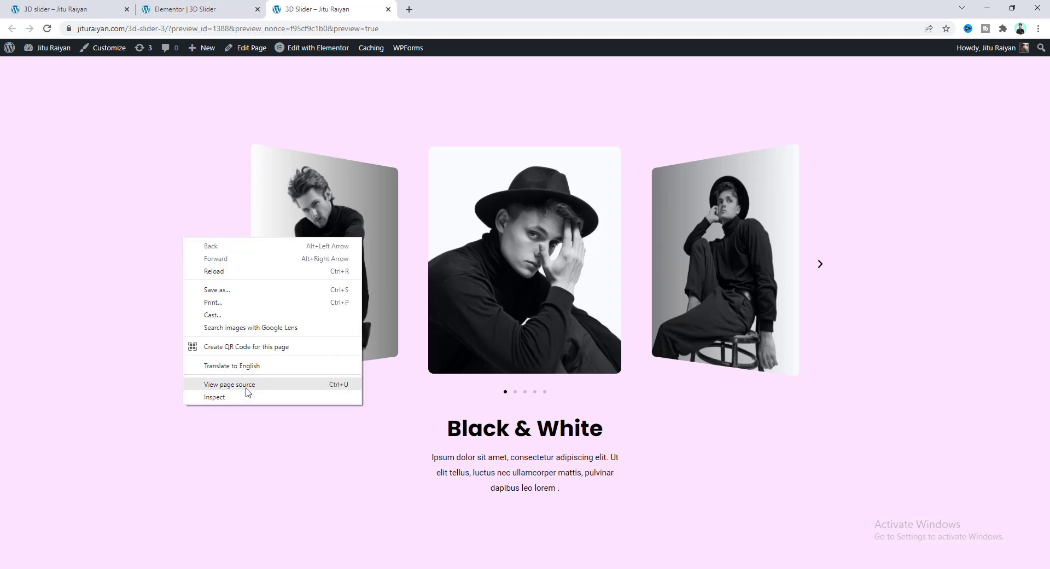
{"action": "left_click", "coordinate": [247, 398]}
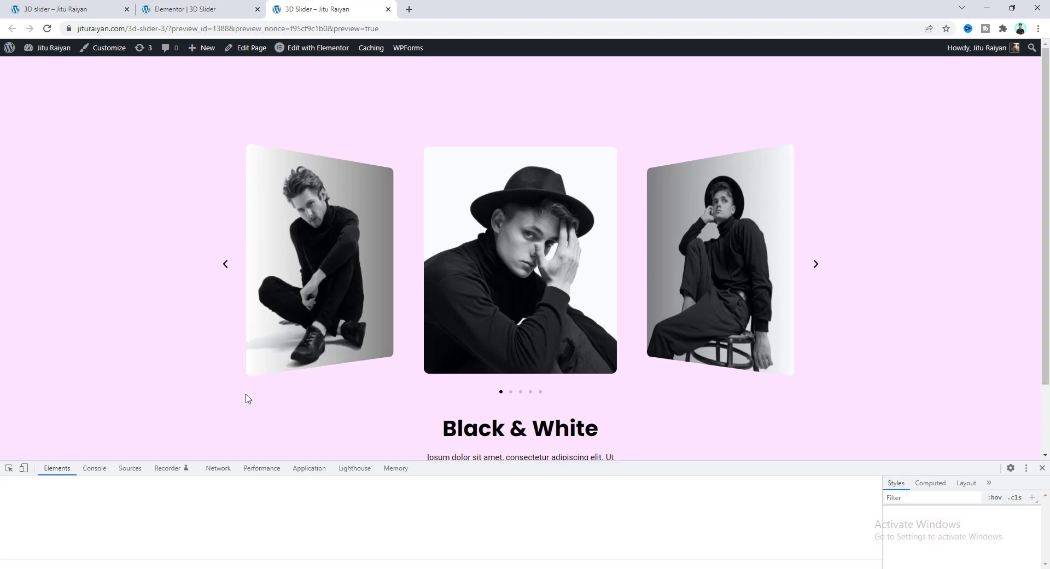
{"action": "left_click", "coordinate": [24, 468]}
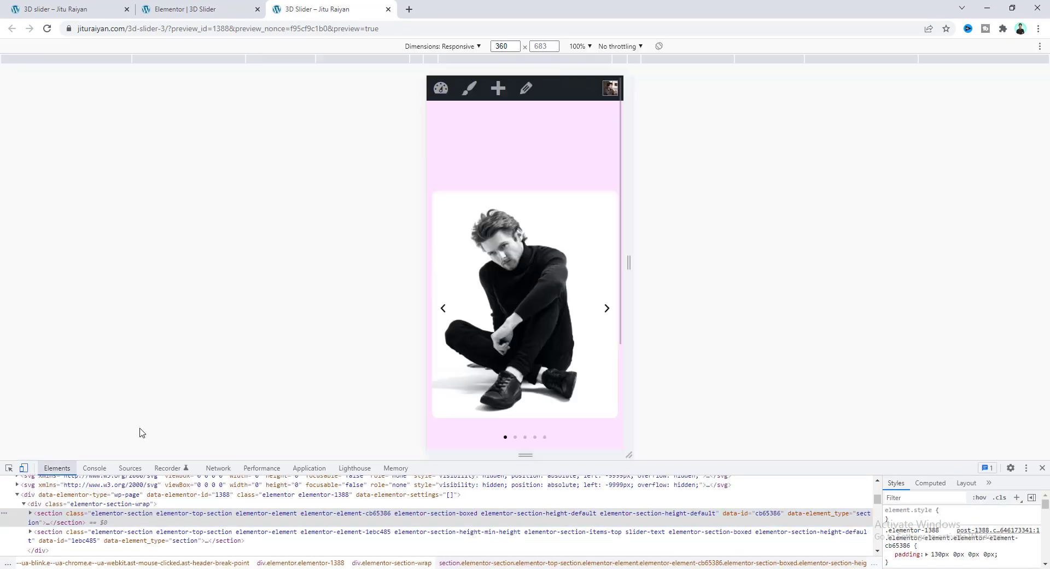
{"action": "double_click", "coordinate": [501, 46]}
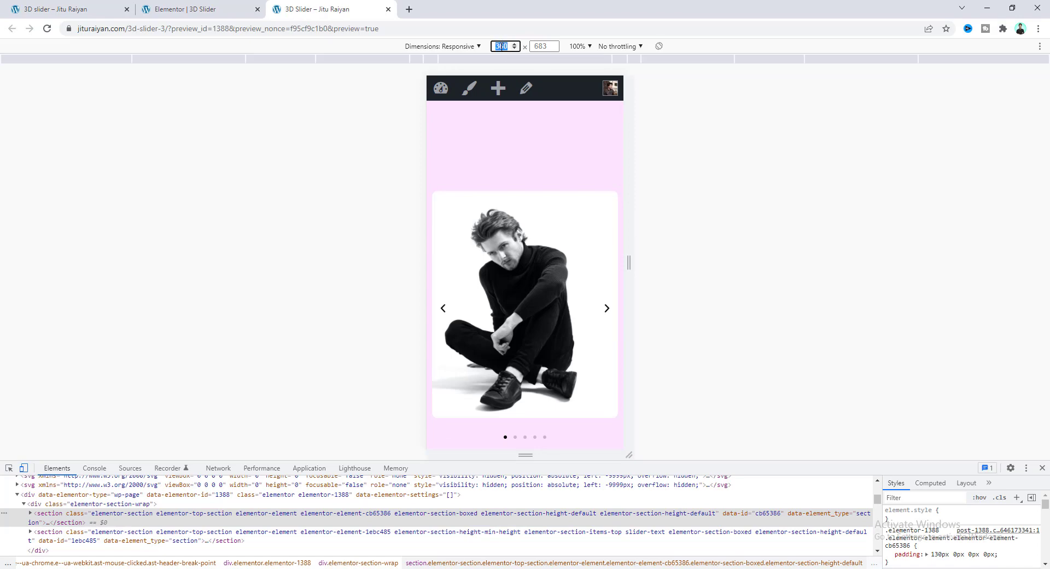
{"action": "key", "text": "Return"}
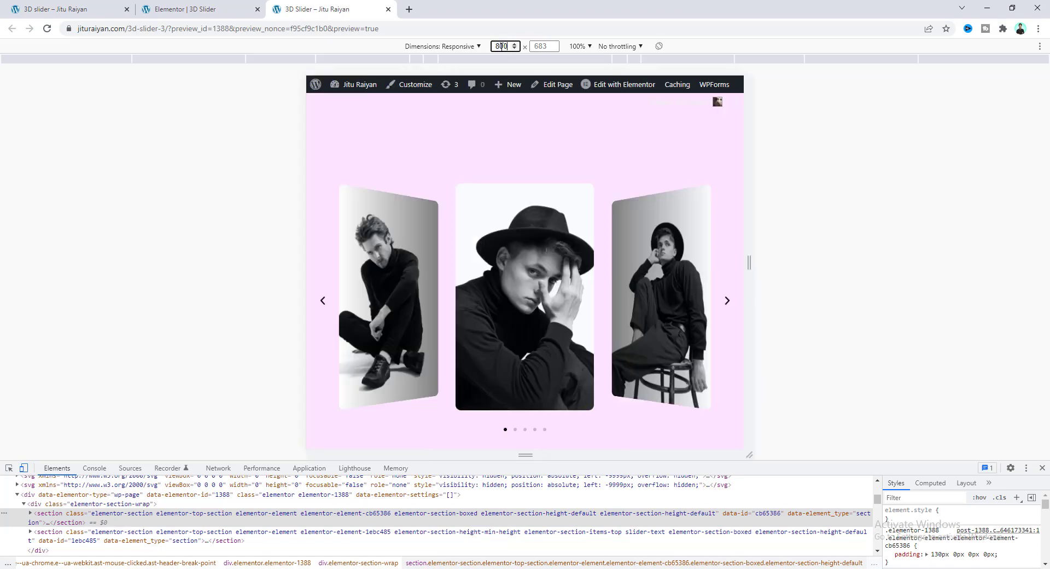
{"action": "scroll", "coordinate": [593, 349], "scroll_direction": "down", "scroll_amount": 3}
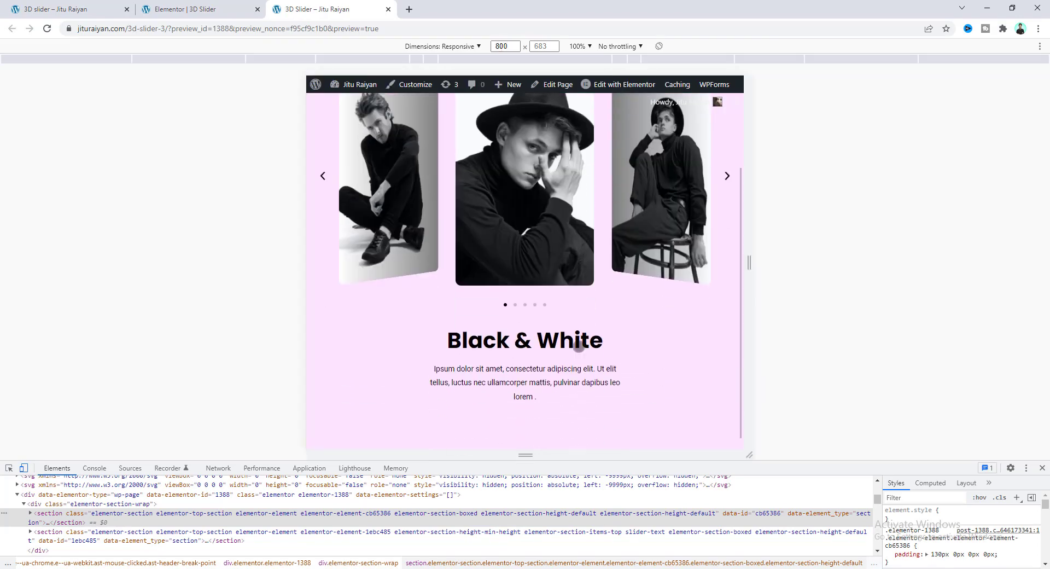
{"action": "scroll", "coordinate": [649, 326], "scroll_direction": "up", "scroll_amount": 2}
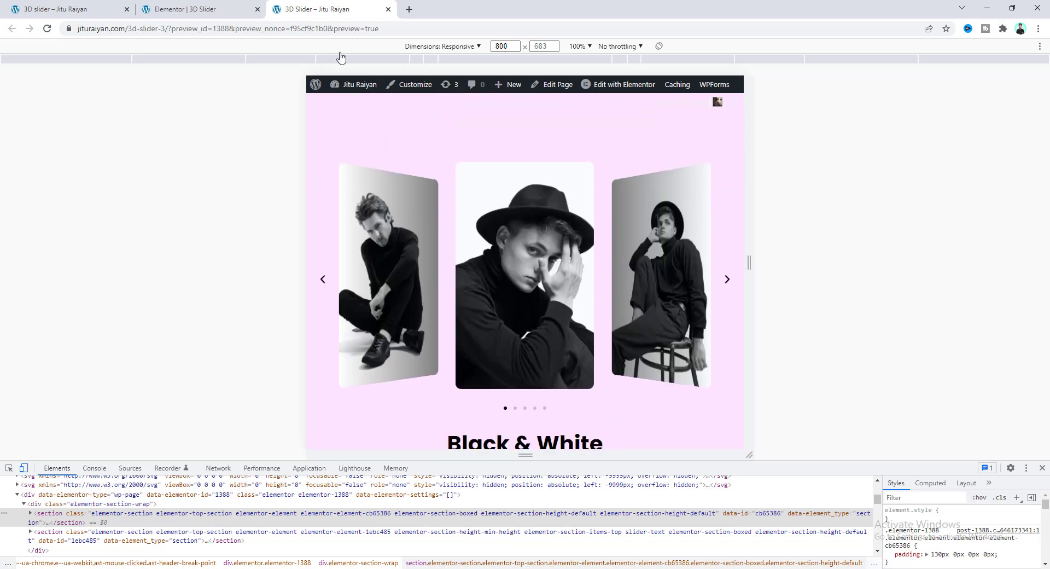
Return to the Elementor editor, set the carousel's tablet height to 350 px, and update the page
{"action": "left_click", "coordinate": [206, 6]}
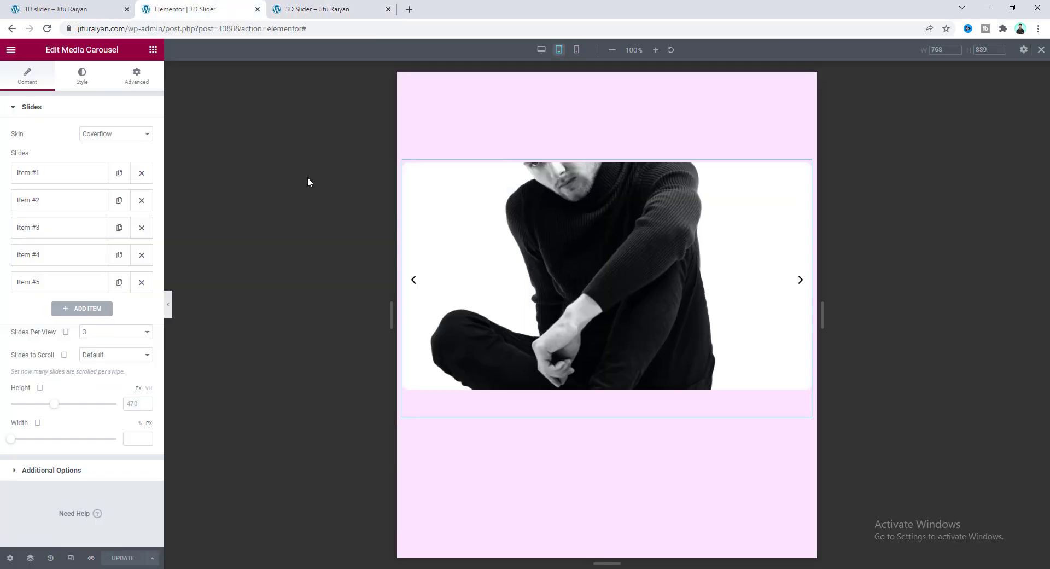
{"action": "double_click", "coordinate": [133, 404]}
{"action": "type", "text": "350"}
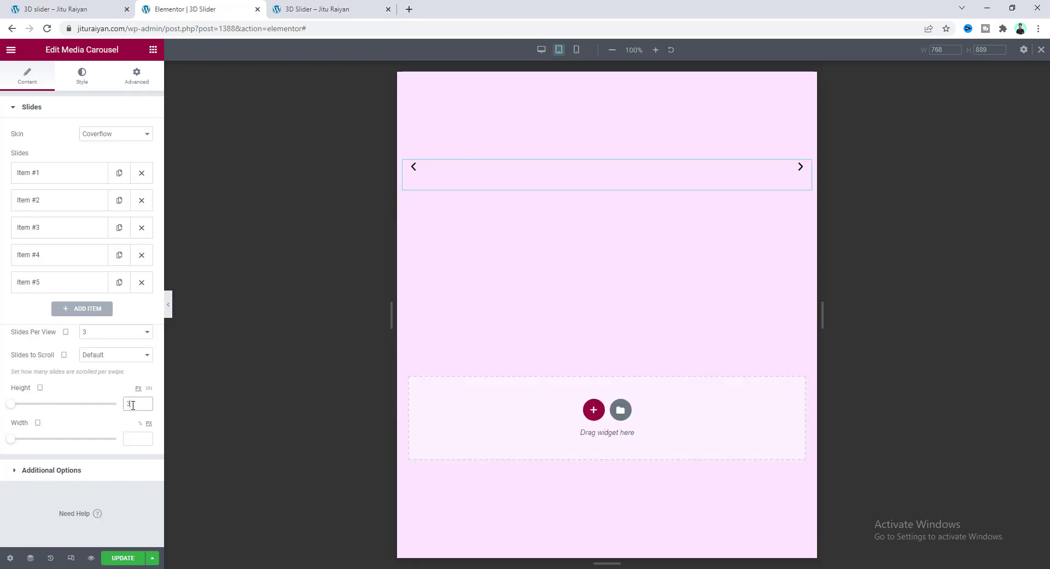
{"action": "left_click", "coordinate": [123, 558]}
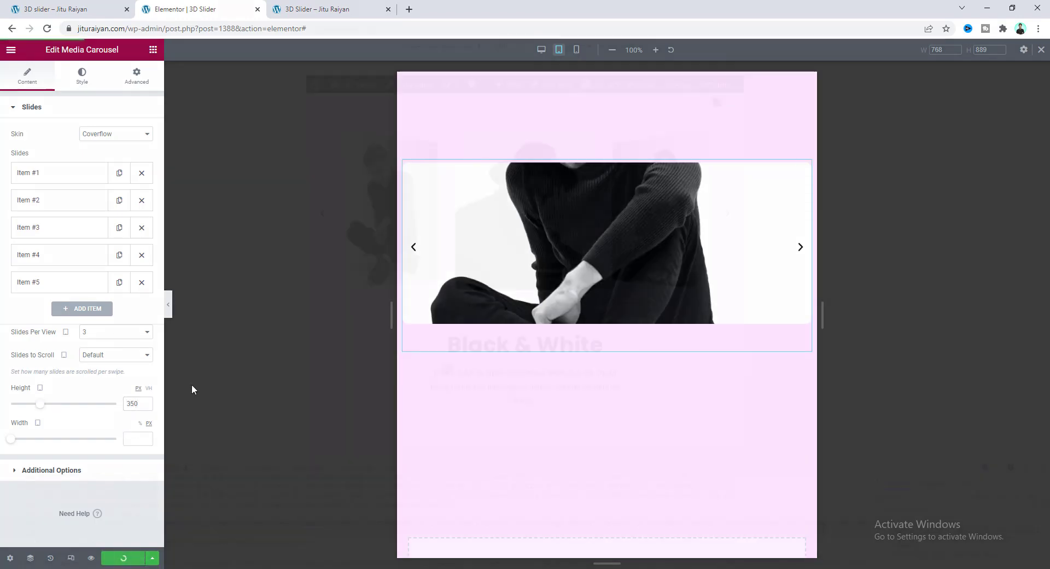
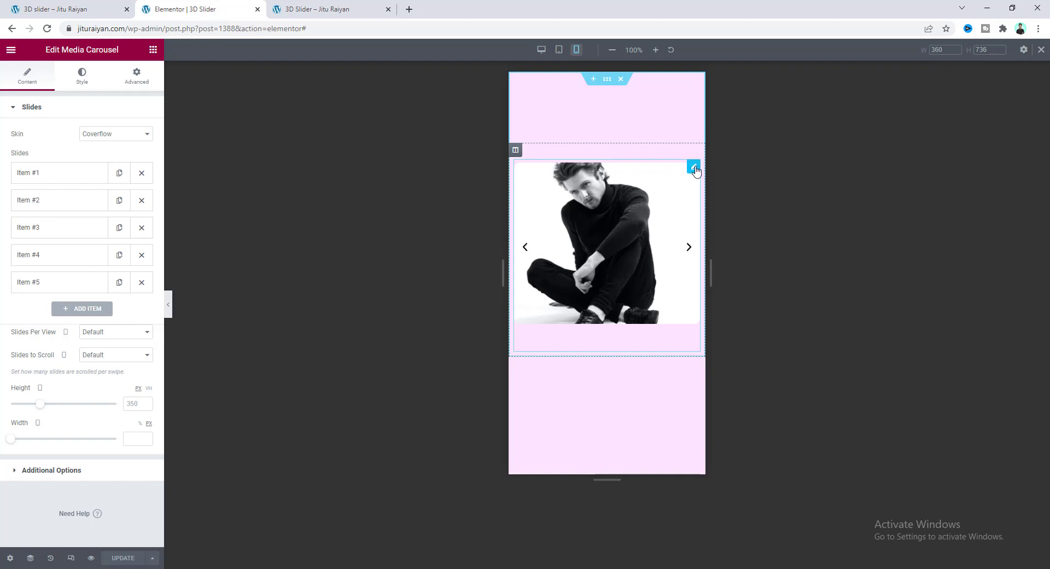
Add custom CSS to the carousel giving .swiper-container 45px left and right padding at max-width 767px, and update the page
{"action": "left_click", "coordinate": [136, 76]}
{"action": "left_click", "coordinate": [101, 526]}
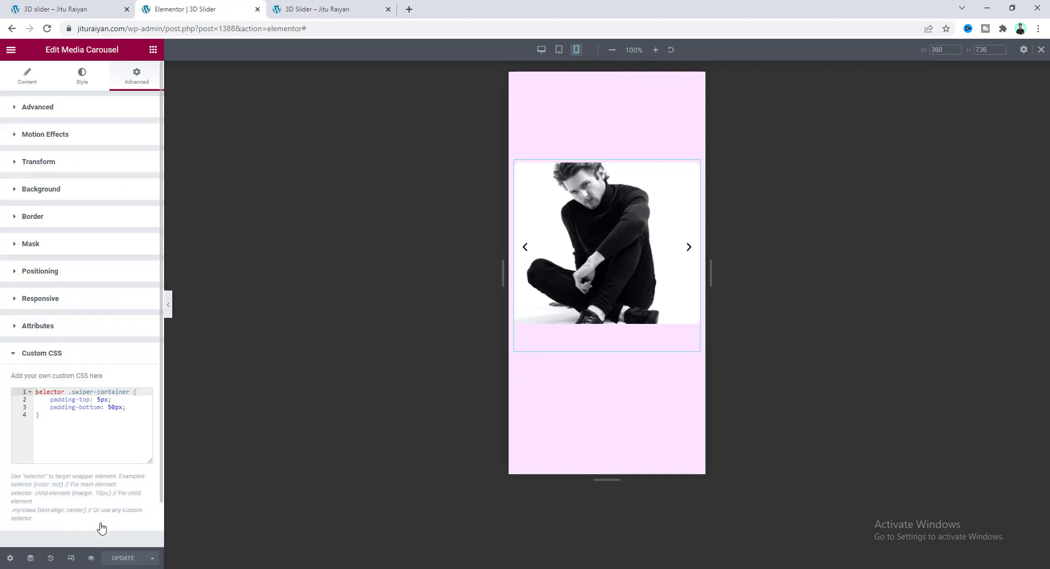
{"action": "left_click", "coordinate": [51, 429]}
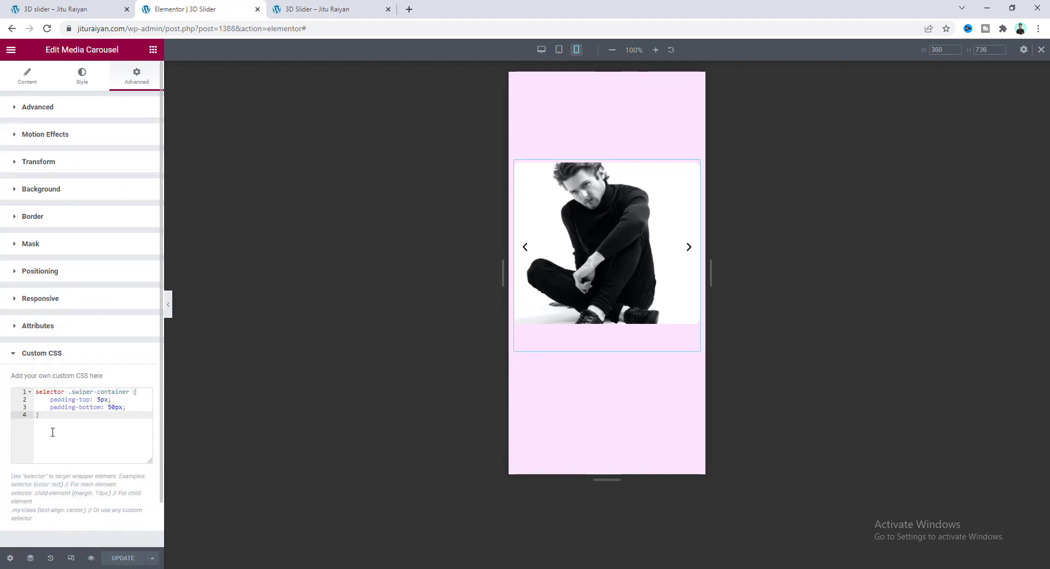
{"action": "type", "text": "@media (max-width: 767px){ selector .swiper-container {     padding-left: 45px;     padding-right: 45px; } }"}
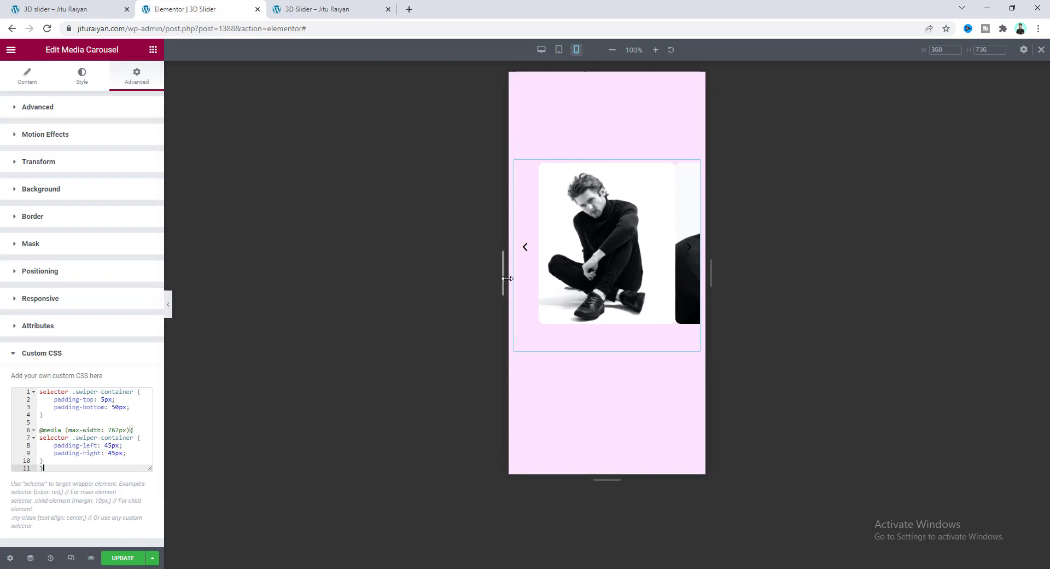
{"action": "left_click", "coordinate": [125, 559]}
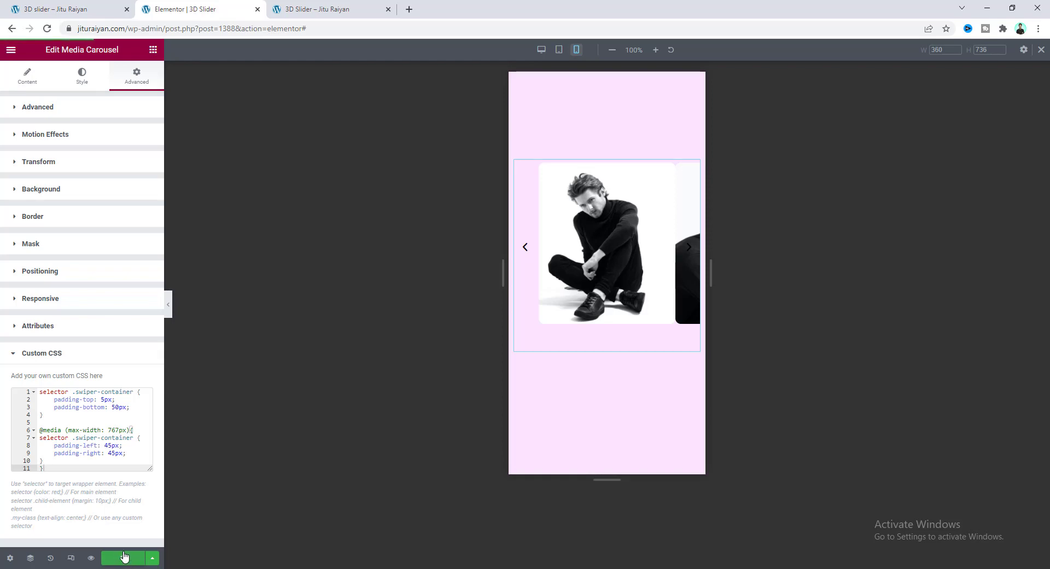
Check the slider in the page preview at an emulated width of 360
{"action": "left_click", "coordinate": [318, 9]}
{"action": "double_click", "coordinate": [501, 46]}
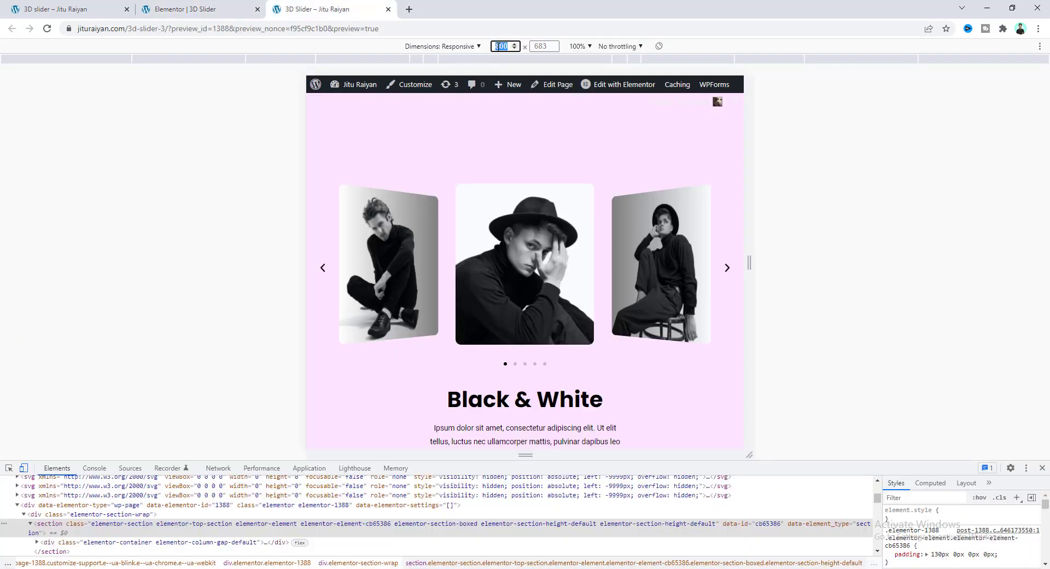
{"action": "type", "text": "360"}
{"action": "key", "text": "Return"}
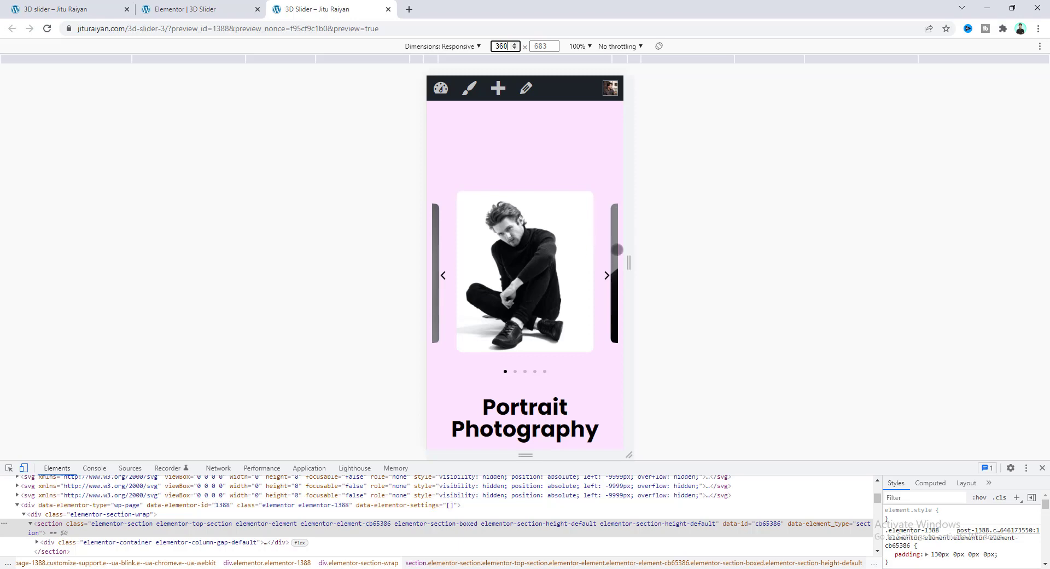
Set the carousel's mobile space between slides to 50 and check the slides and captions in the mobile preview
{"action": "left_click", "coordinate": [218, 6]}
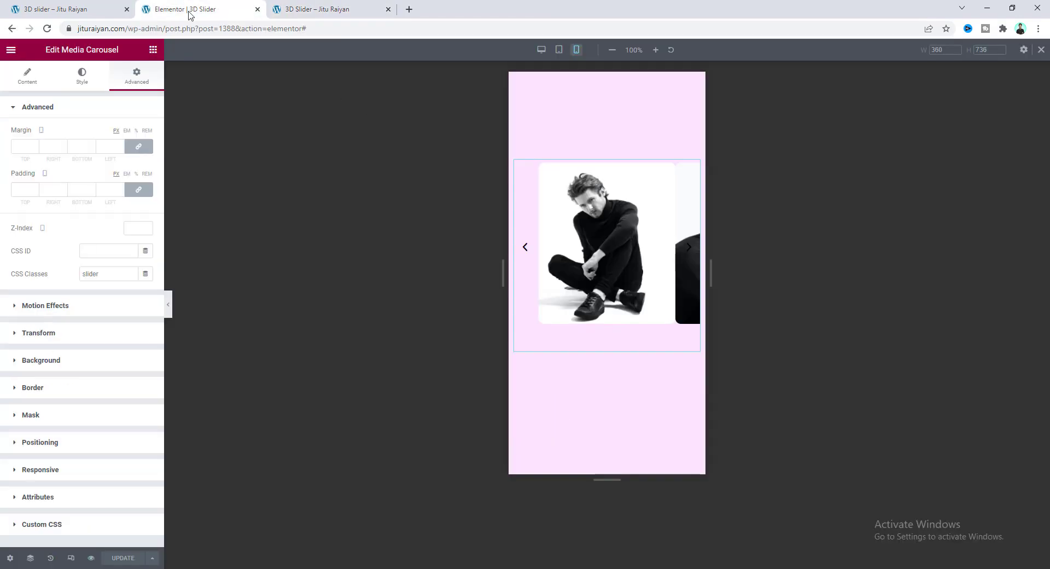
{"action": "left_click", "coordinate": [85, 80]}
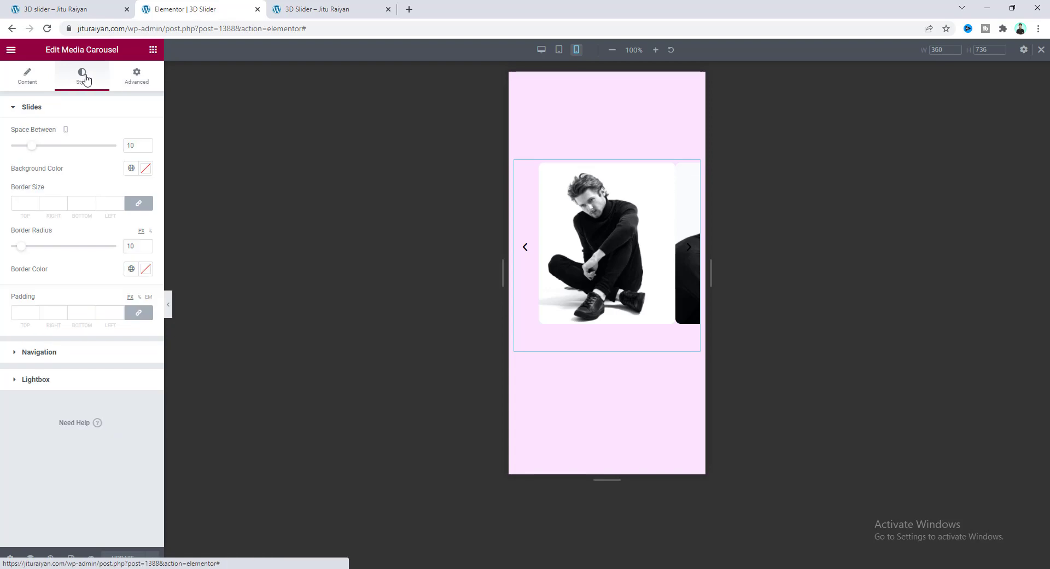
{"action": "left_click_drag", "start_coordinate": [30, 147], "coordinate": [128, 144]}
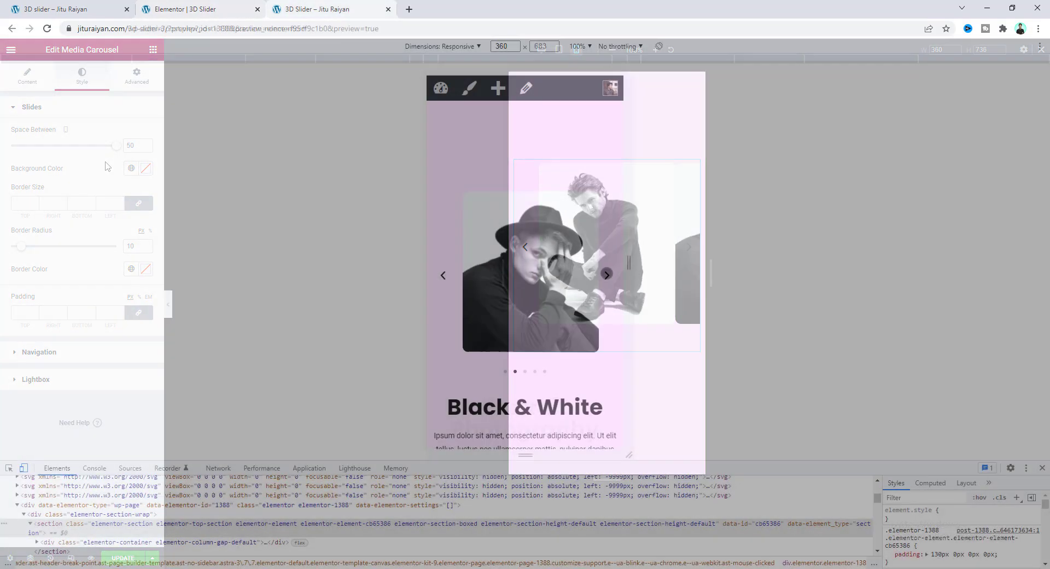
{"action": "scroll", "coordinate": [542, 350], "scroll_direction": "down", "scroll_amount": 2}
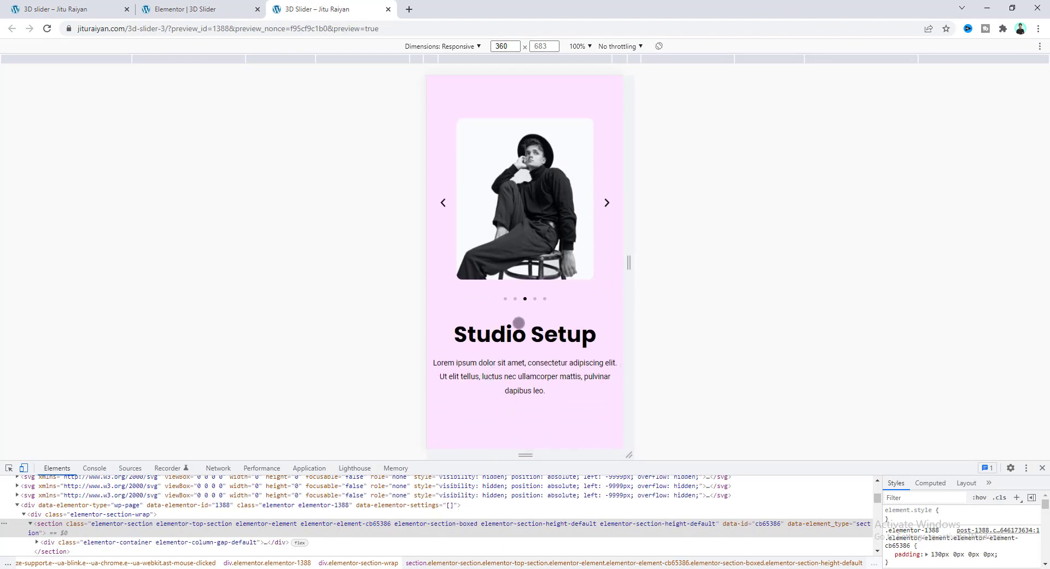
{"action": "scroll", "coordinate": [550, 343], "scroll_direction": "up", "scroll_amount": 2}
Return to the Elementor editor and set the slider-text section's mobile padding to 10 px on the right and left sides
{"action": "left_click", "coordinate": [213, 5]}
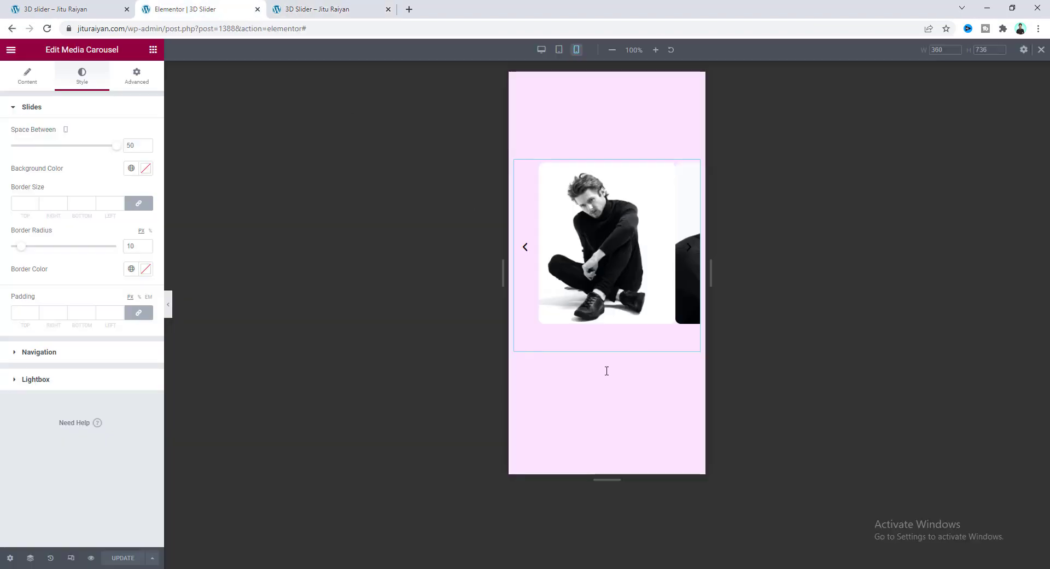
{"action": "left_click", "coordinate": [607, 350]}
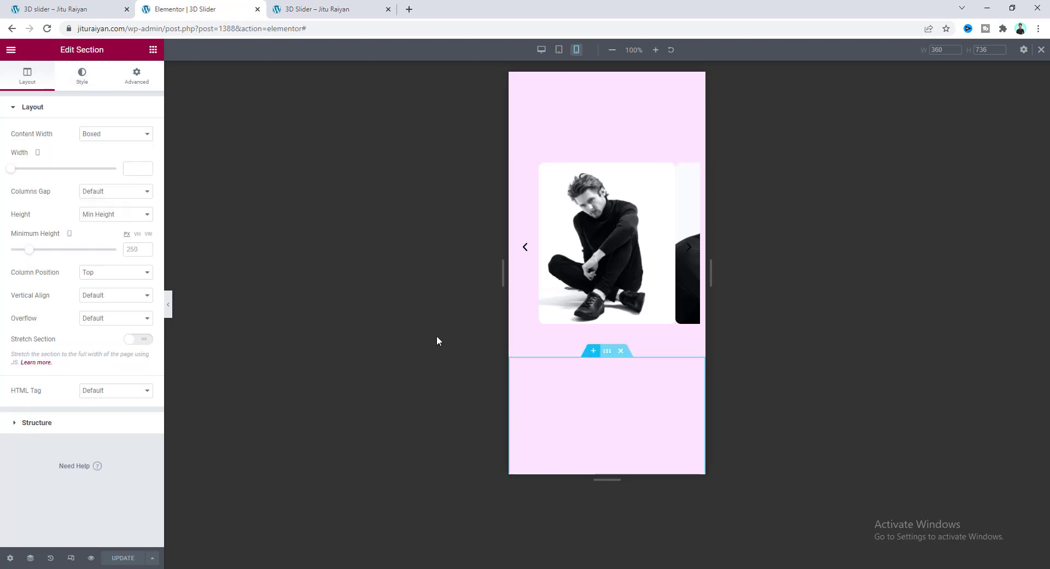
{"action": "left_click", "coordinate": [137, 77]}
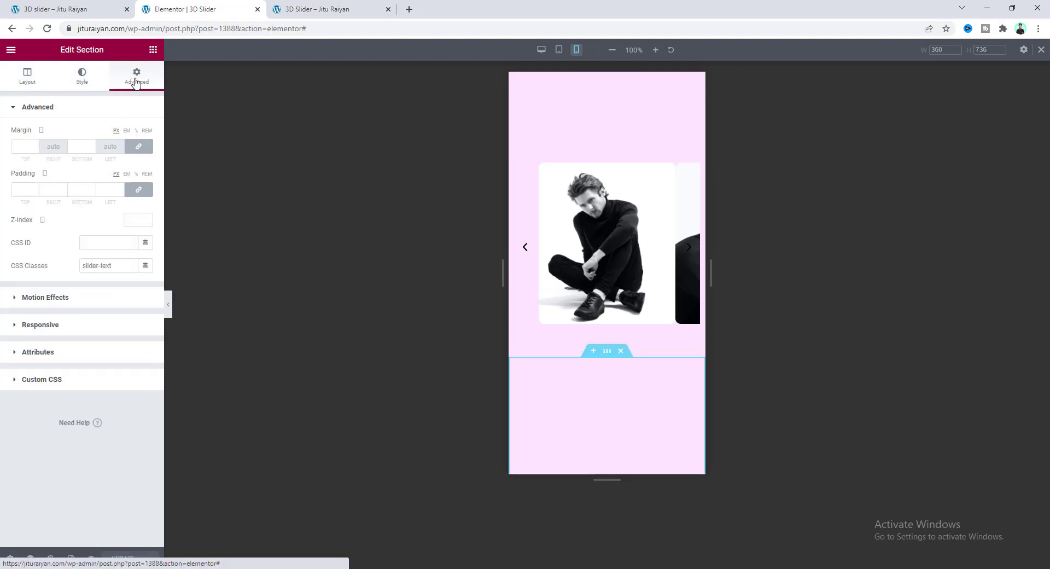
{"action": "left_click", "coordinate": [141, 190]}
{"action": "left_click", "coordinate": [48, 190]}
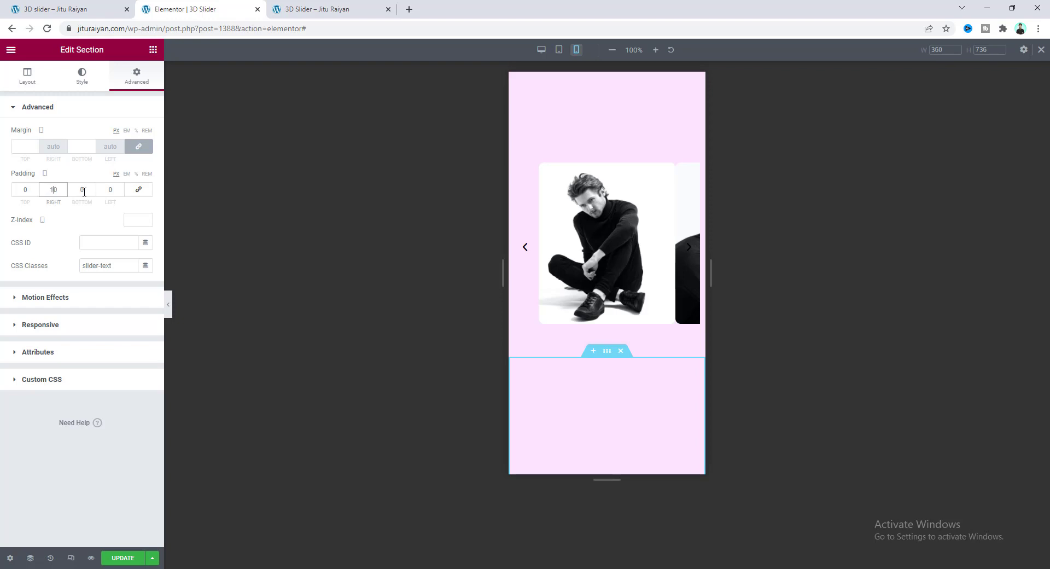
{"action": "left_click", "coordinate": [110, 189]}
Open the Navigator, select the first caption heading, "Professional Model", and set its mobile font size to 30 px
{"action": "right_click", "coordinate": [588, 365]}
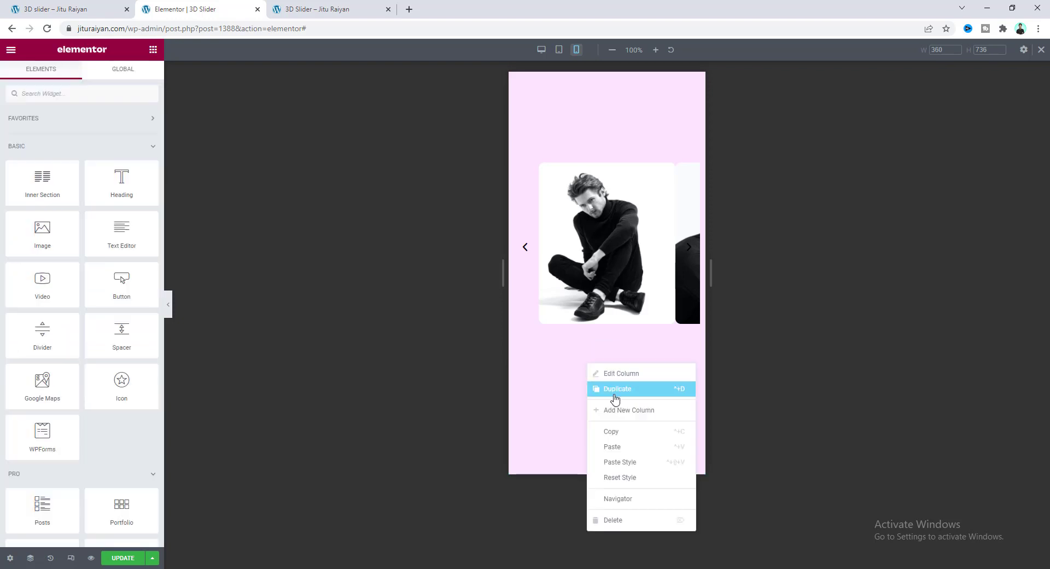
{"action": "left_click", "coordinate": [618, 498]}
{"action": "left_click", "coordinate": [930, 323]}
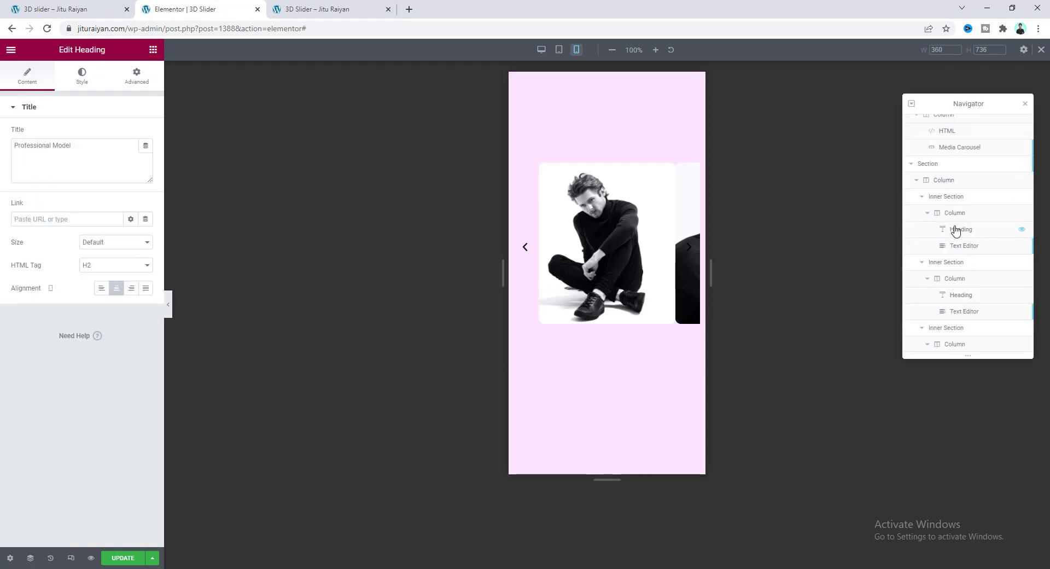
{"action": "left_click", "coordinate": [973, 230]}
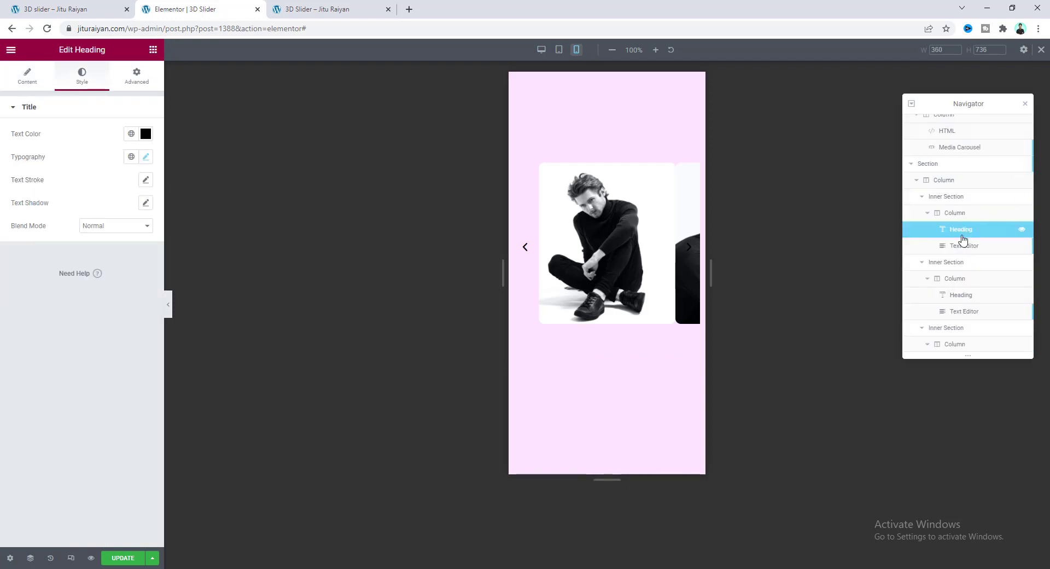
{"action": "left_click", "coordinate": [145, 157]}
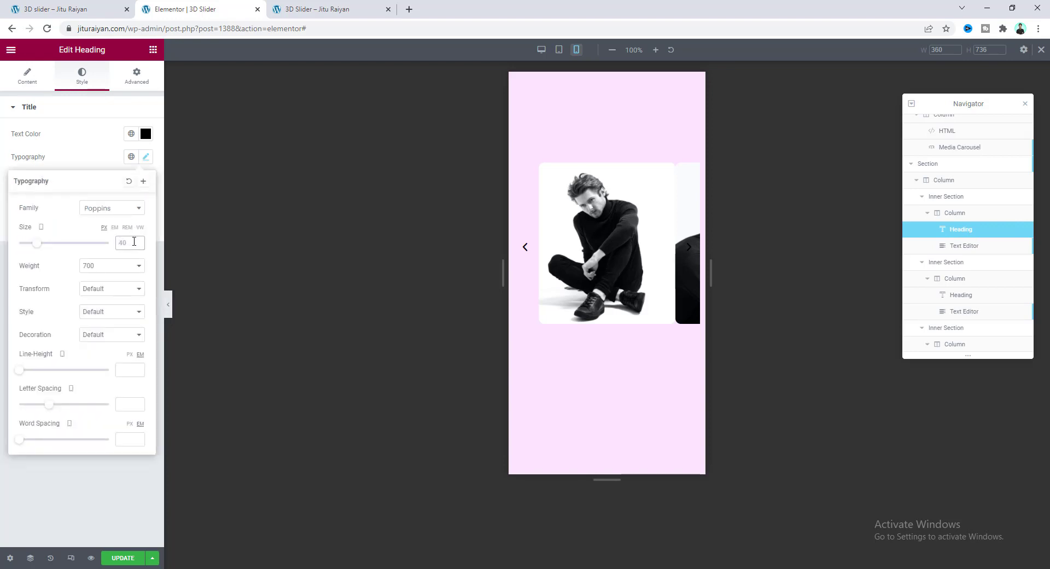
Copy the first heading's style onto the other caption headings and check the captions in the mobile page preview
{"action": "scroll", "coordinate": [932, 281], "scroll_direction": "down", "scroll_amount": 1}
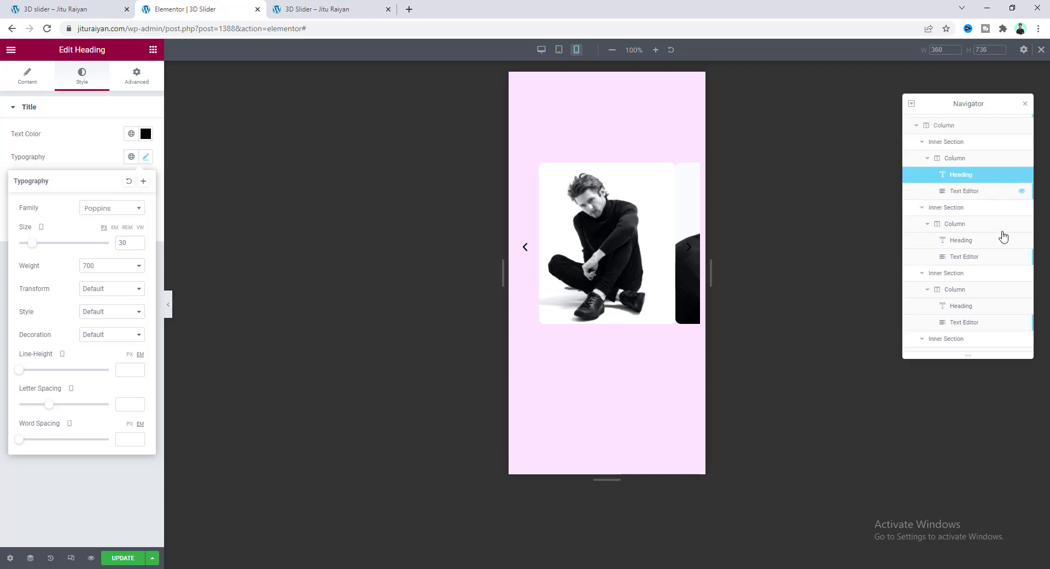
{"action": "right_click", "coordinate": [959, 175]}
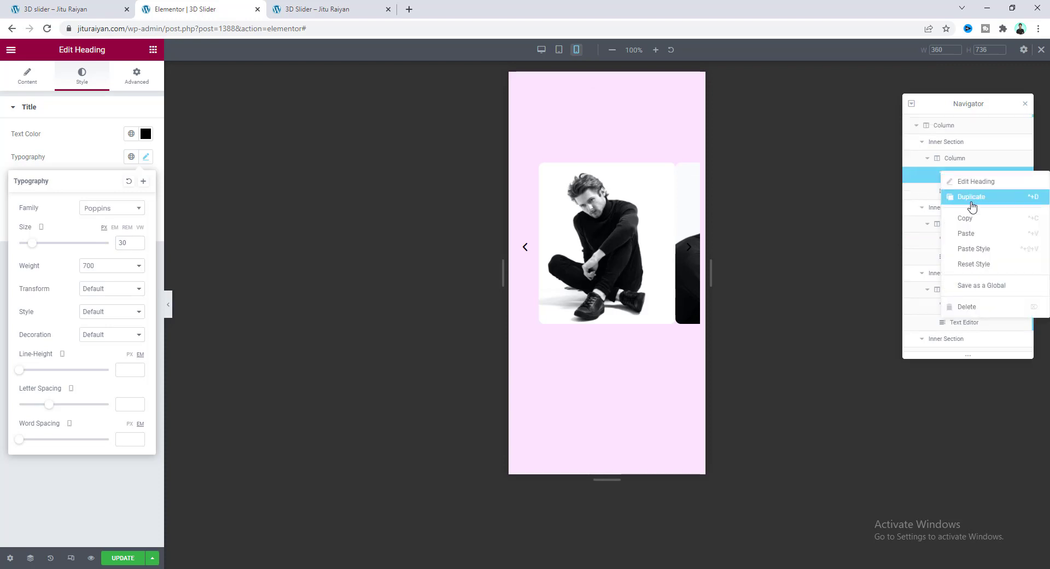
{"action": "left_click", "coordinate": [966, 218]}
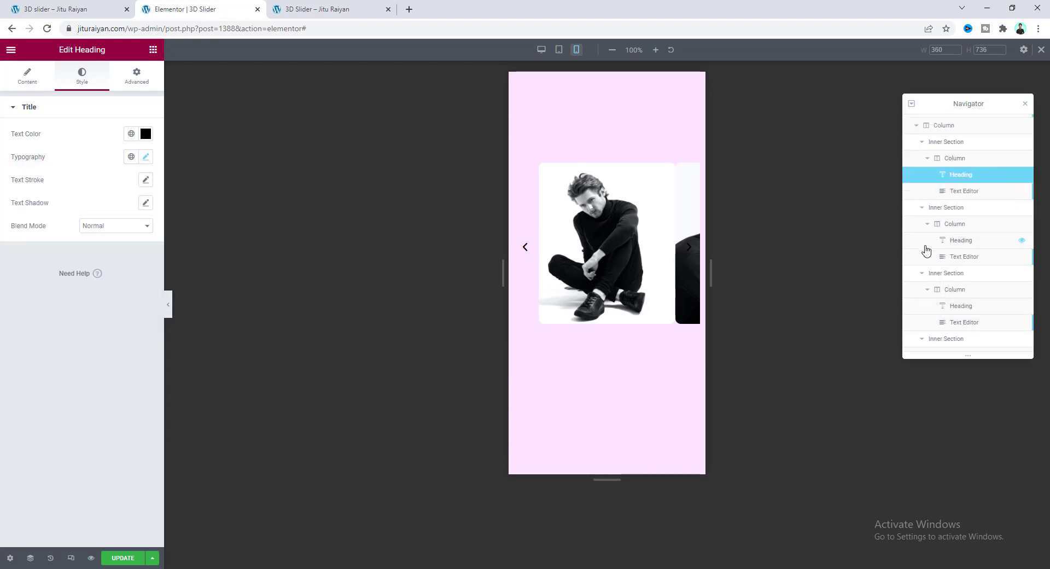
{"action": "left_click", "coordinate": [956, 241]}
{"action": "right_click", "coordinate": [957, 240]}
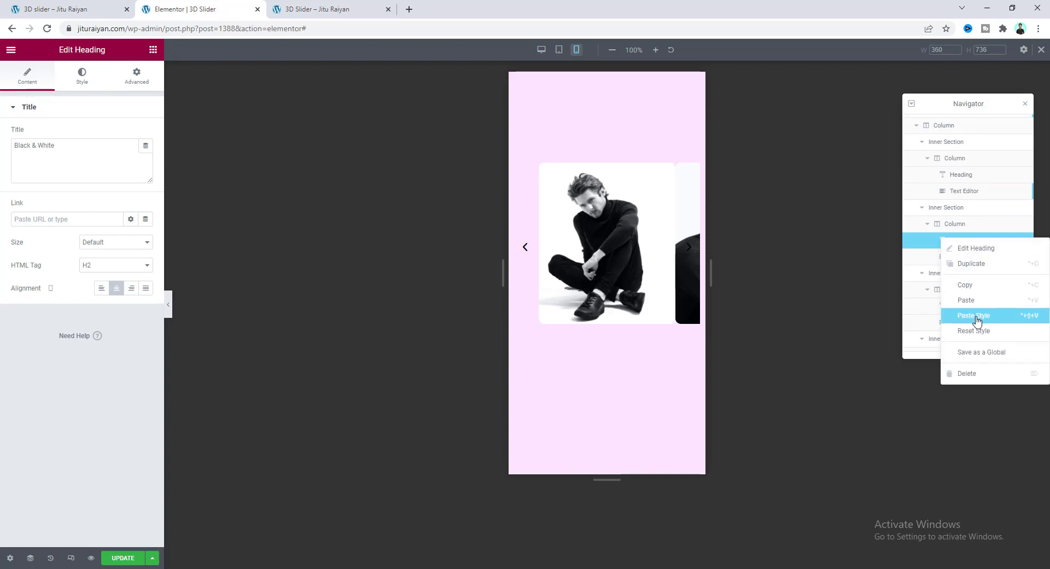
{"action": "left_click", "coordinate": [974, 317]}
{"action": "scroll", "coordinate": [972, 317], "scroll_direction": "down", "scroll_amount": 1}
{"action": "left_click", "coordinate": [963, 265]}
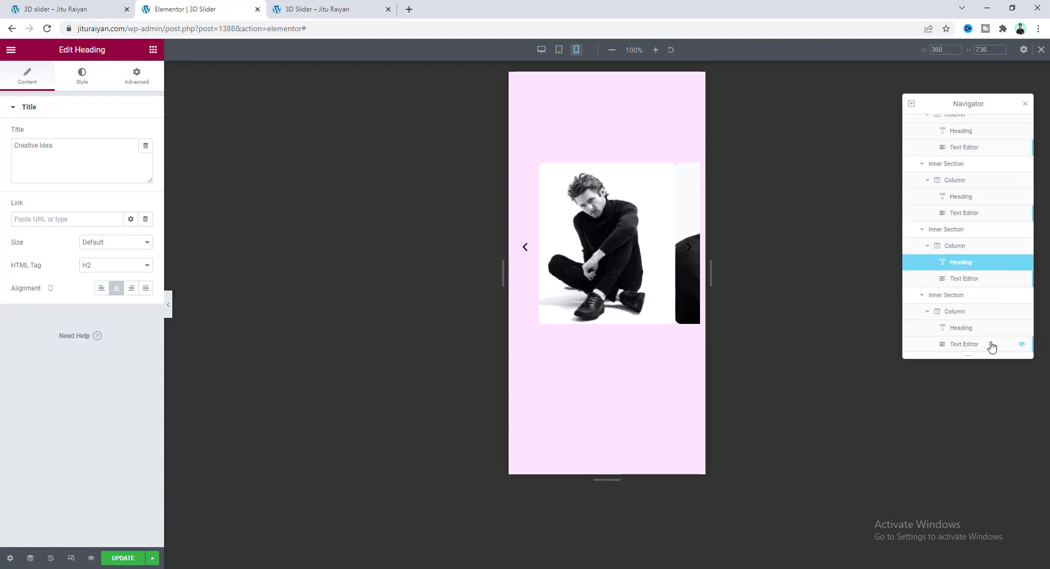
{"action": "right_click", "coordinate": [973, 330]}
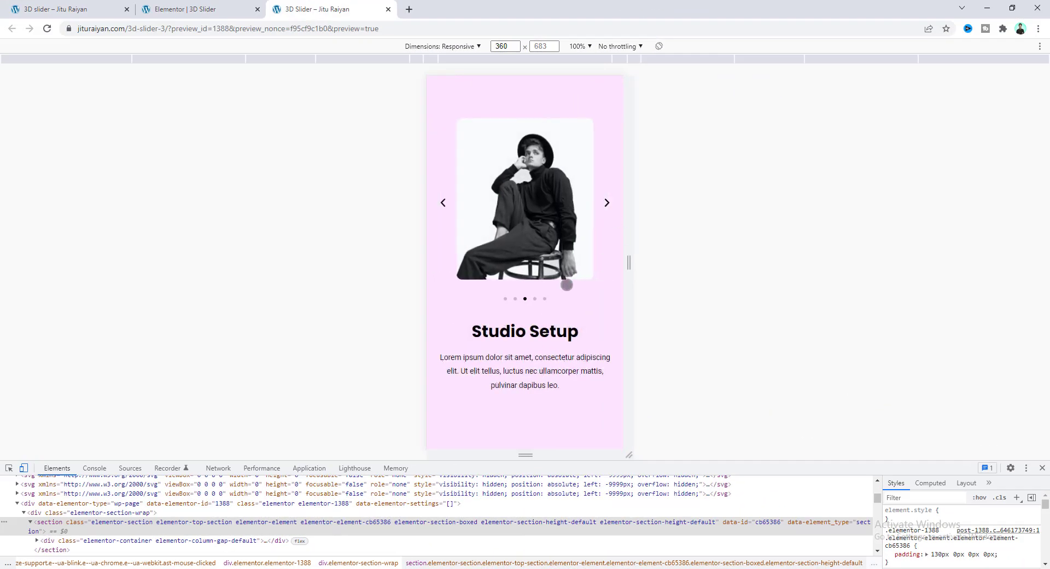
{"action": "left_click", "coordinate": [605, 202]}
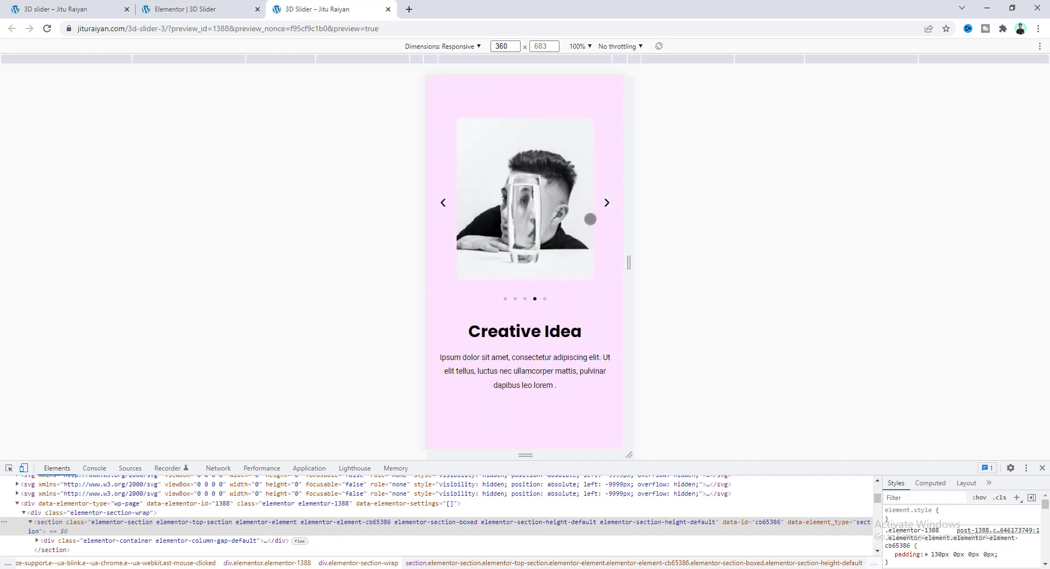